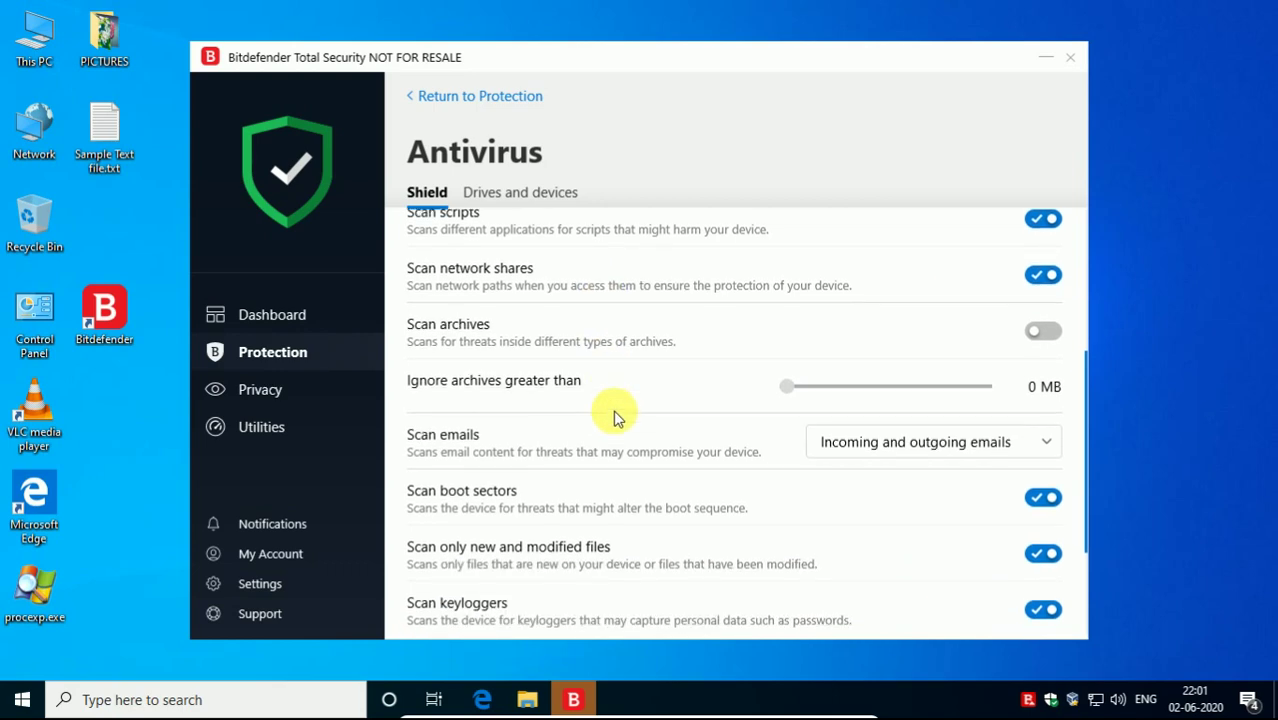
# Review the Antivirus settings for drives and devices, and look over the Vulnerability settings
pyautogui.scroll(10, 668, 465)
pyautogui.click(518, 193)
pyautogui.click(305, 357)
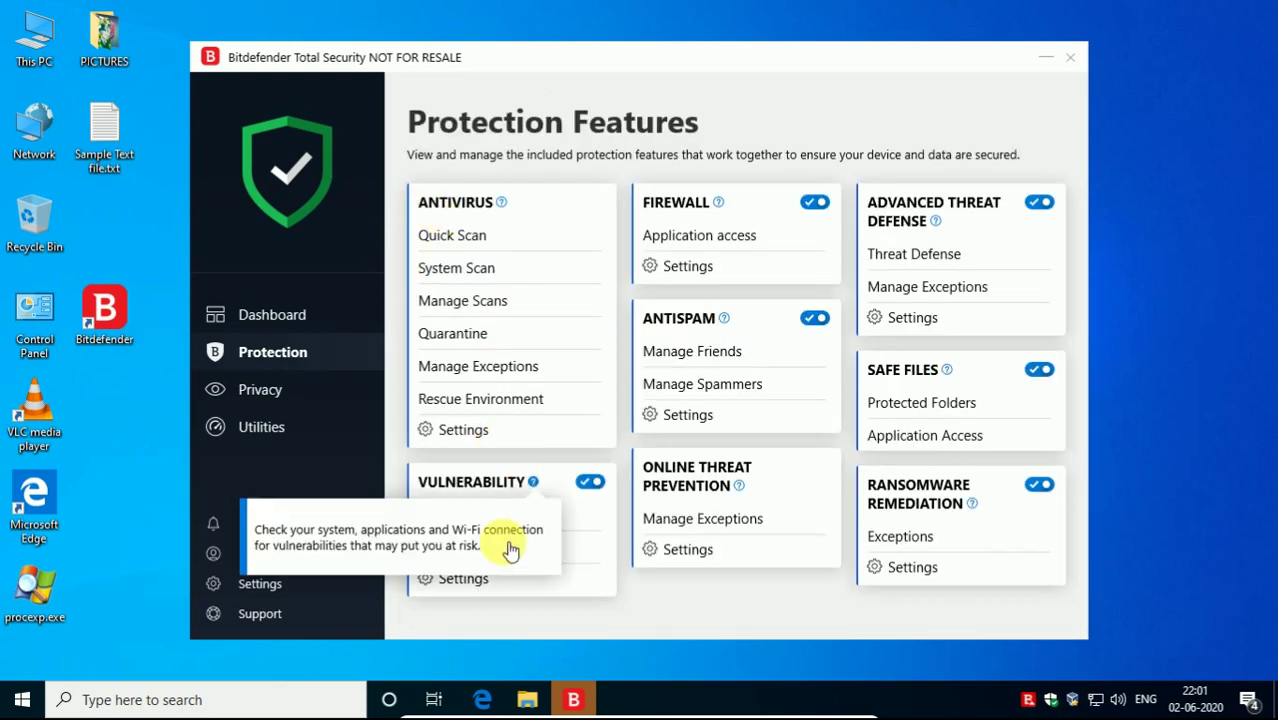
pyautogui.click(453, 579)
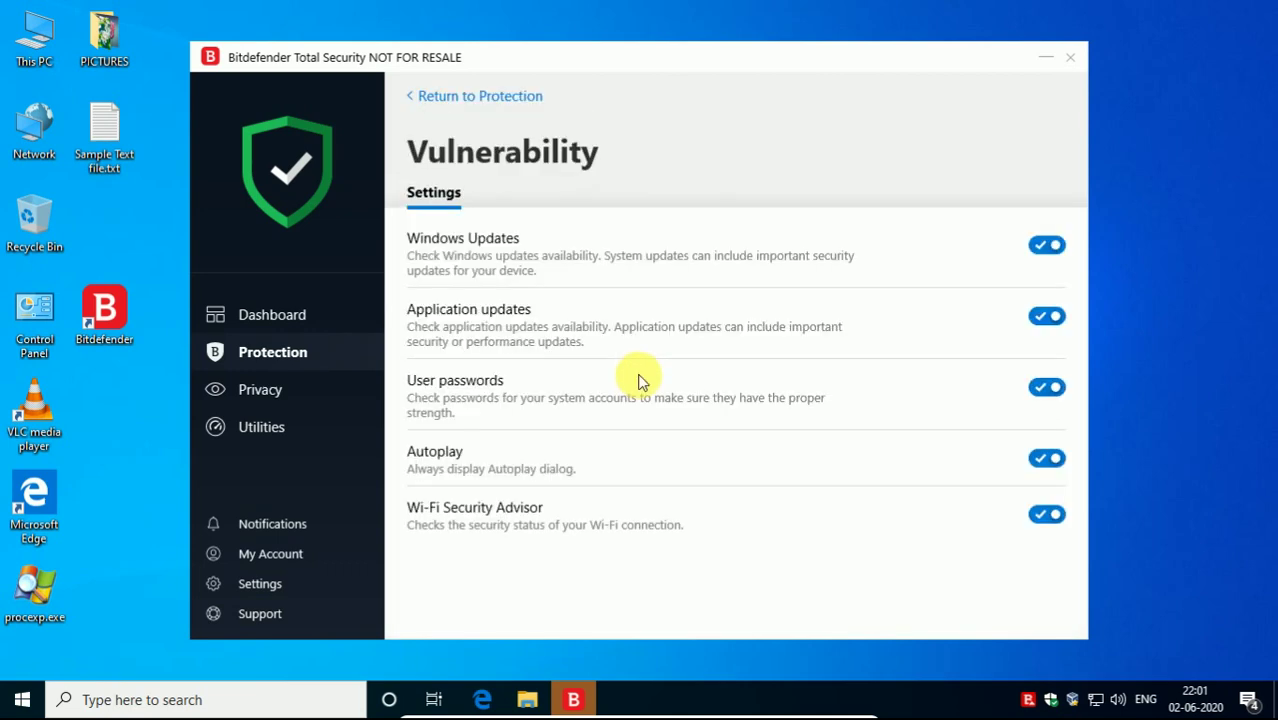
pyautogui.press('Escape')
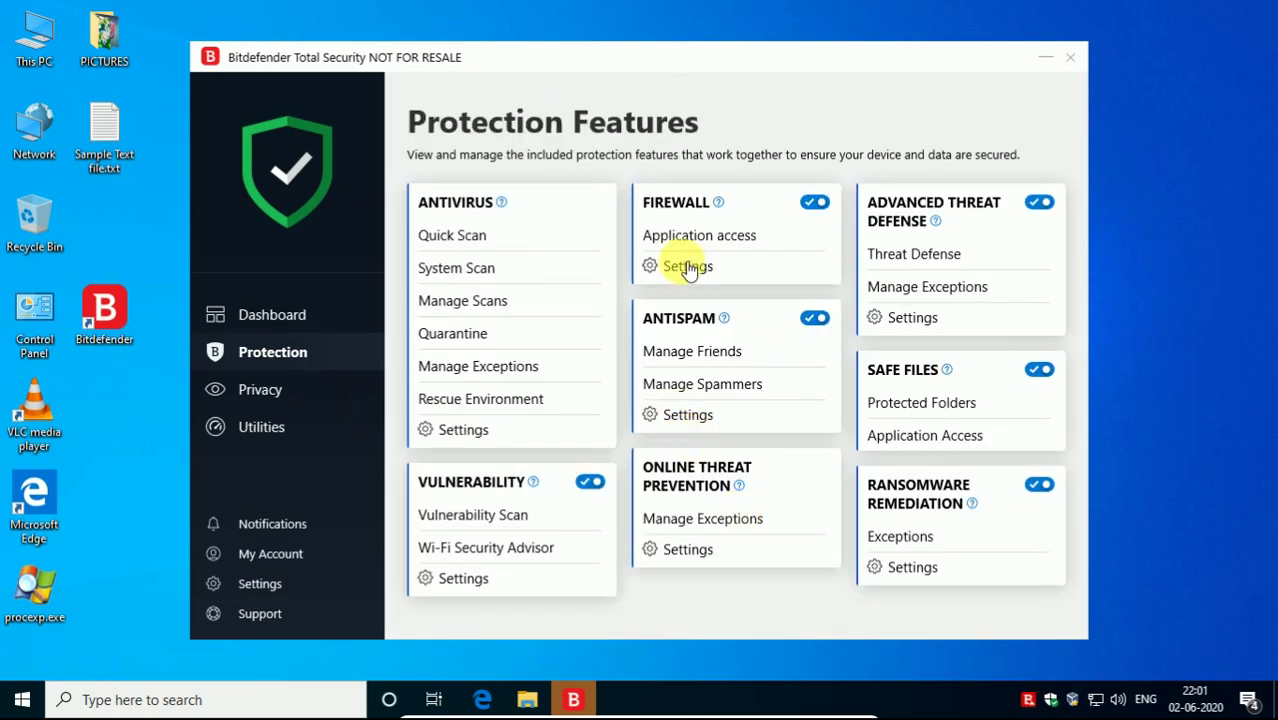
# Review the Firewall rules and read the description of Advanced Threat Defense among the protection features
pyautogui.click(688, 268)
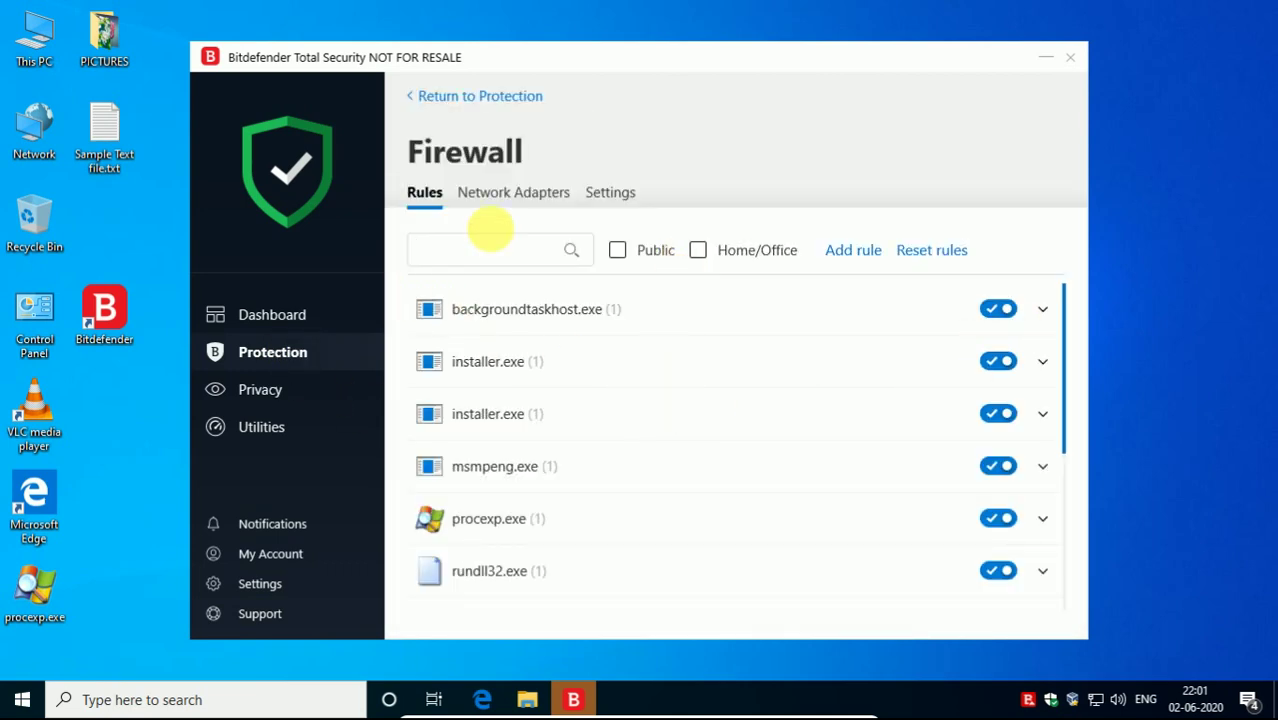
pyautogui.click(316, 356)
pyautogui.moveTo(975, 522)
pyautogui.moveTo(938, 223)
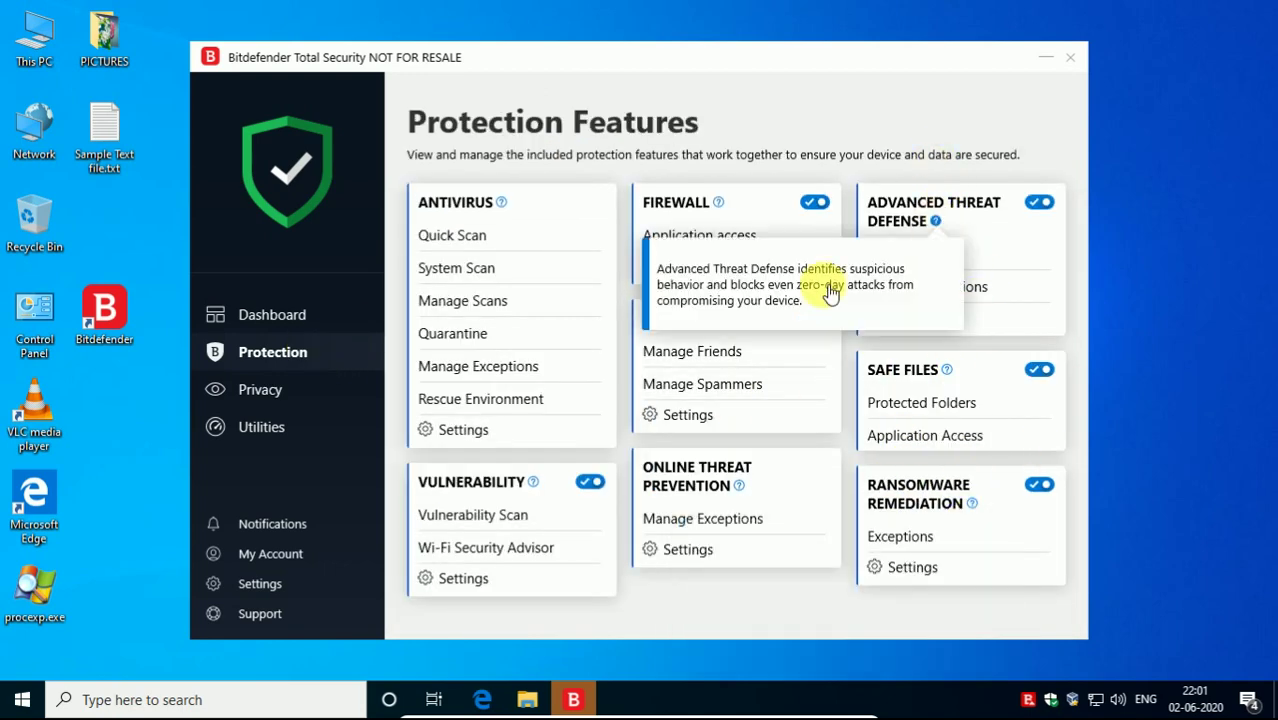
pyautogui.click(730, 528)
pyautogui.click(345, 284)
pyautogui.click(445, 284)
pyautogui.click(581, 284)
pyautogui.click(773, 284)
pyautogui.click(979, 90)
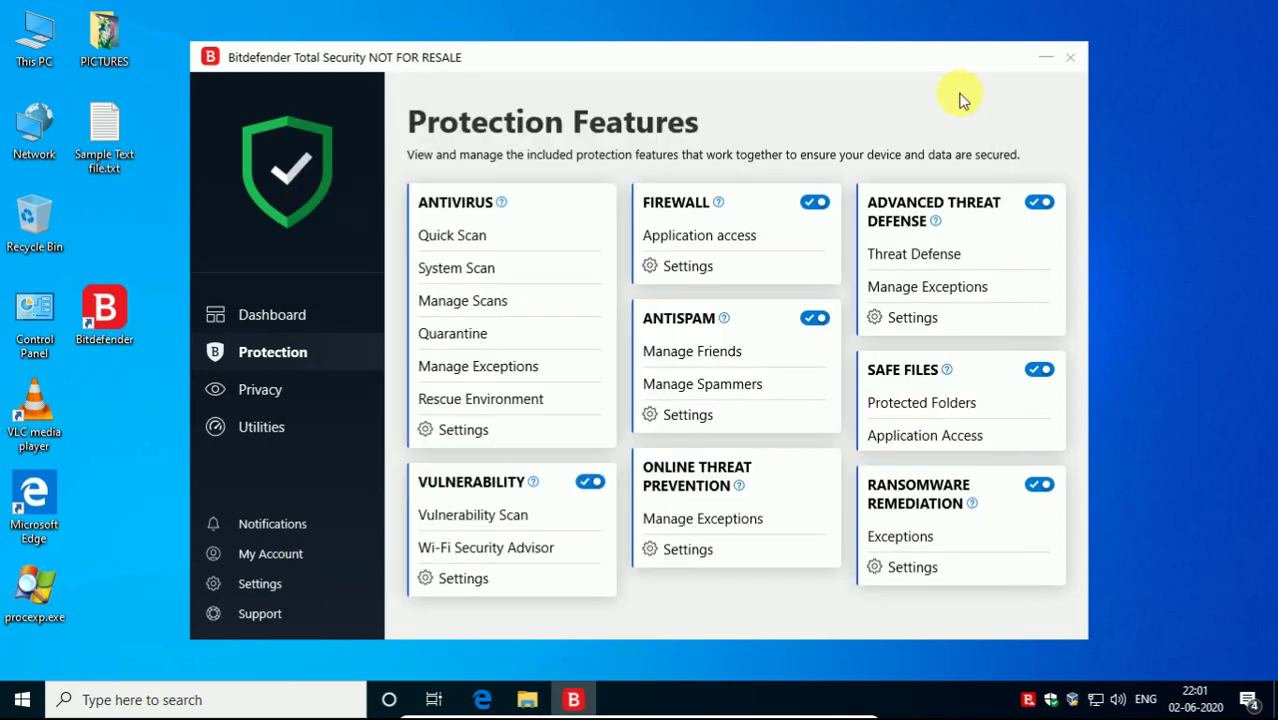
# Turn off Bitdefender Shield and disable the Firewall, Antispam and Vulnerability modules
pyautogui.click(462, 430)
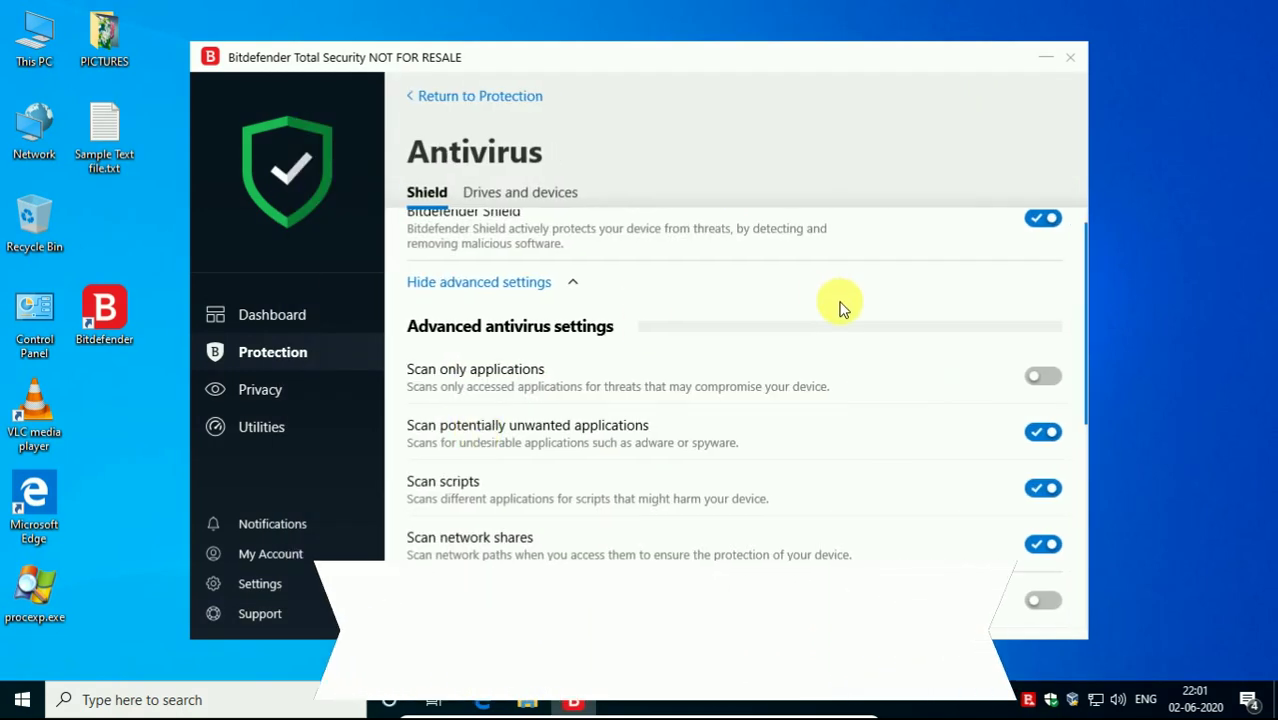
pyautogui.click(1043, 247)
pyautogui.click(560, 362)
pyautogui.click(530, 516)
pyautogui.click(545, 430)
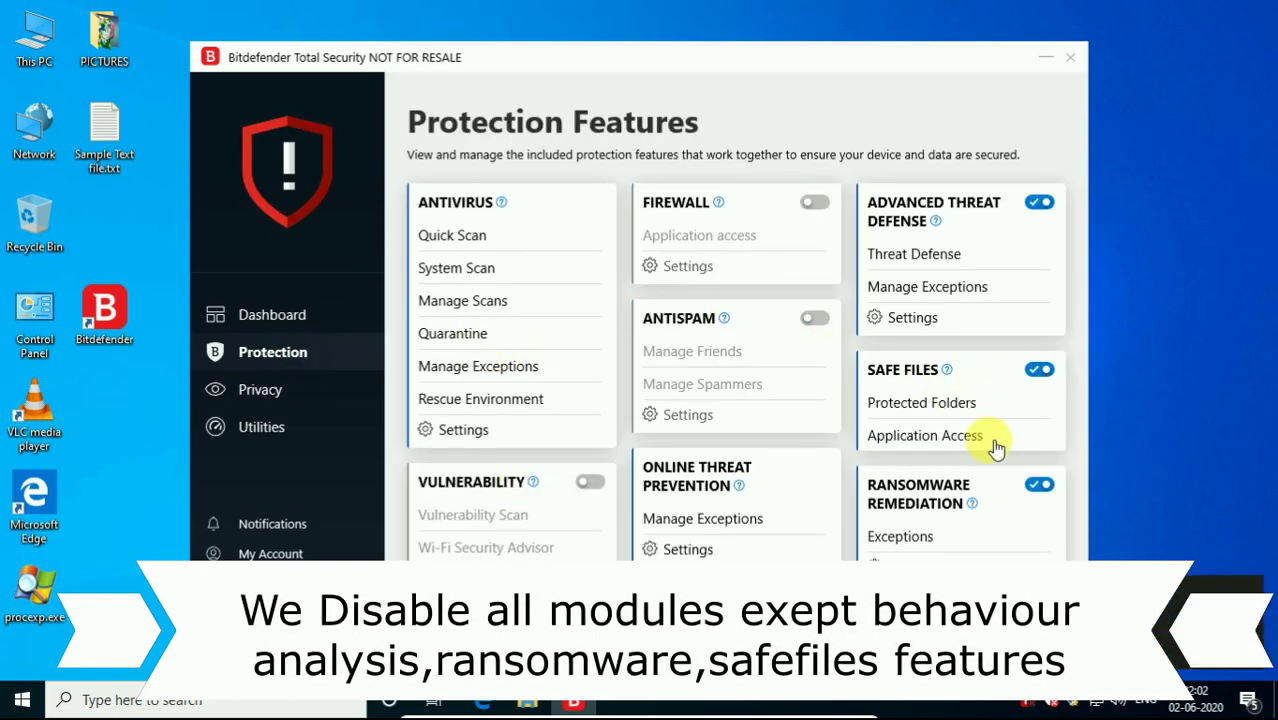
# Look over the Privacy features and the Dashboard, and return to the empty desktop
pyautogui.click(270, 389)
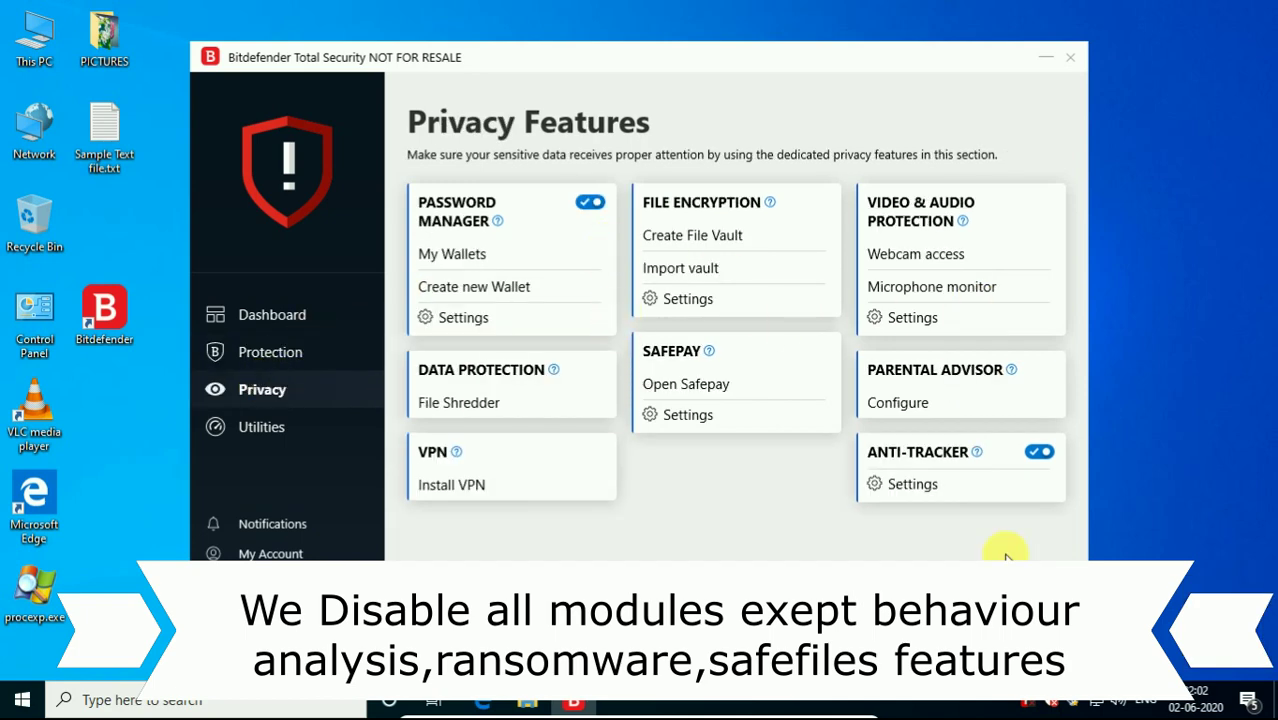
pyautogui.click(272, 314)
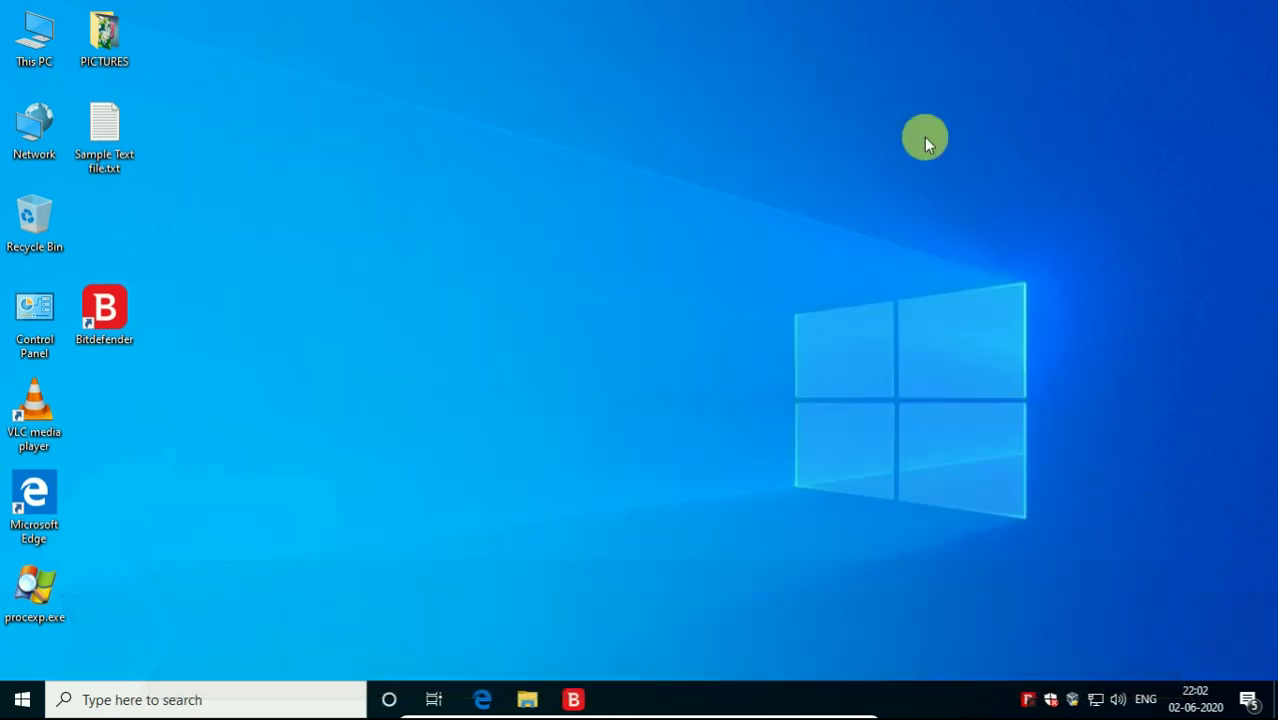
pyautogui.rightClick(593, 325)
pyautogui.click(639, 374)
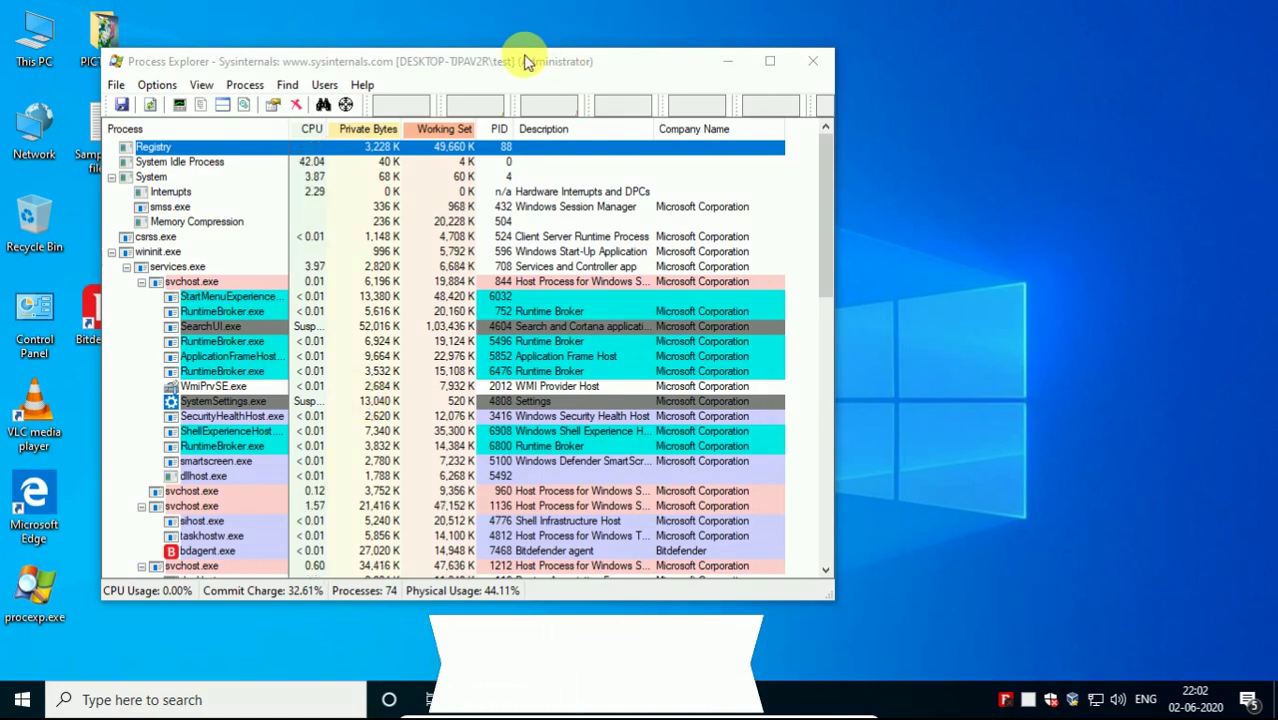
# Examine the full process list in Process Explorer for suspicious processes and dock its window to the right half of the desktop
pyautogui.doubleClick(525, 51)
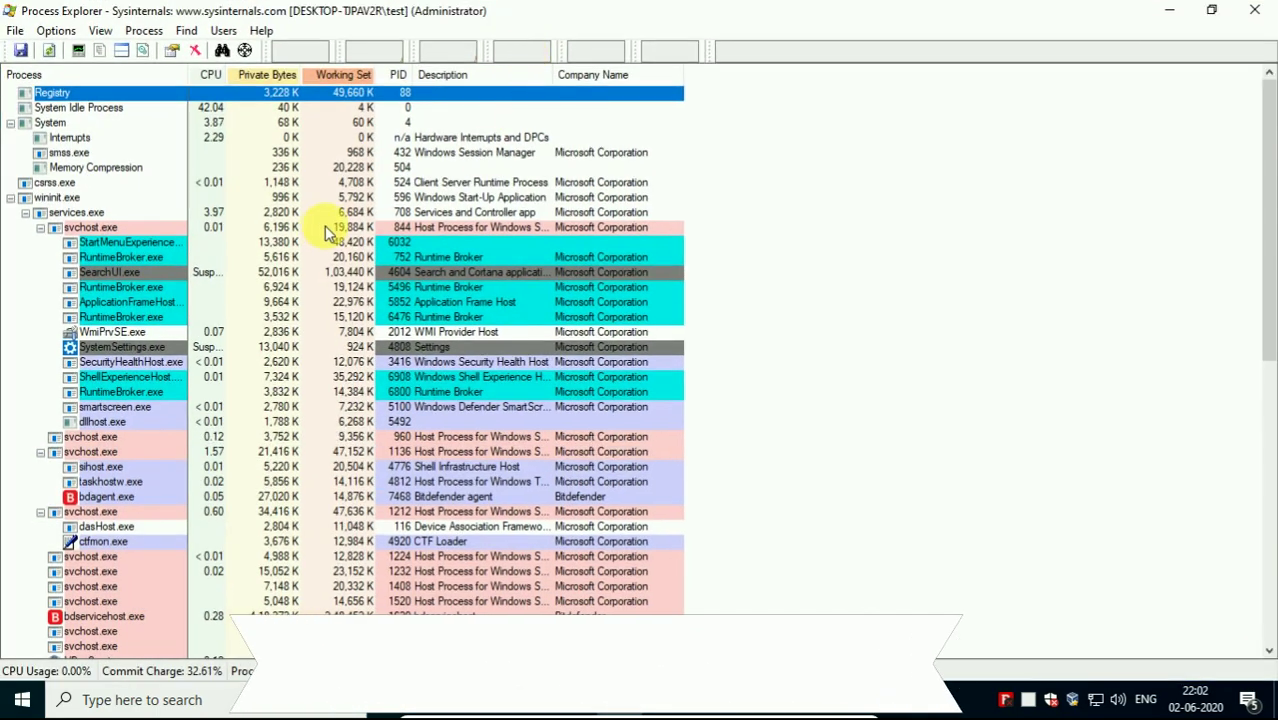
pyautogui.scroll(-3, 330, 260)
pyautogui.scroll(-2, 400, 465)
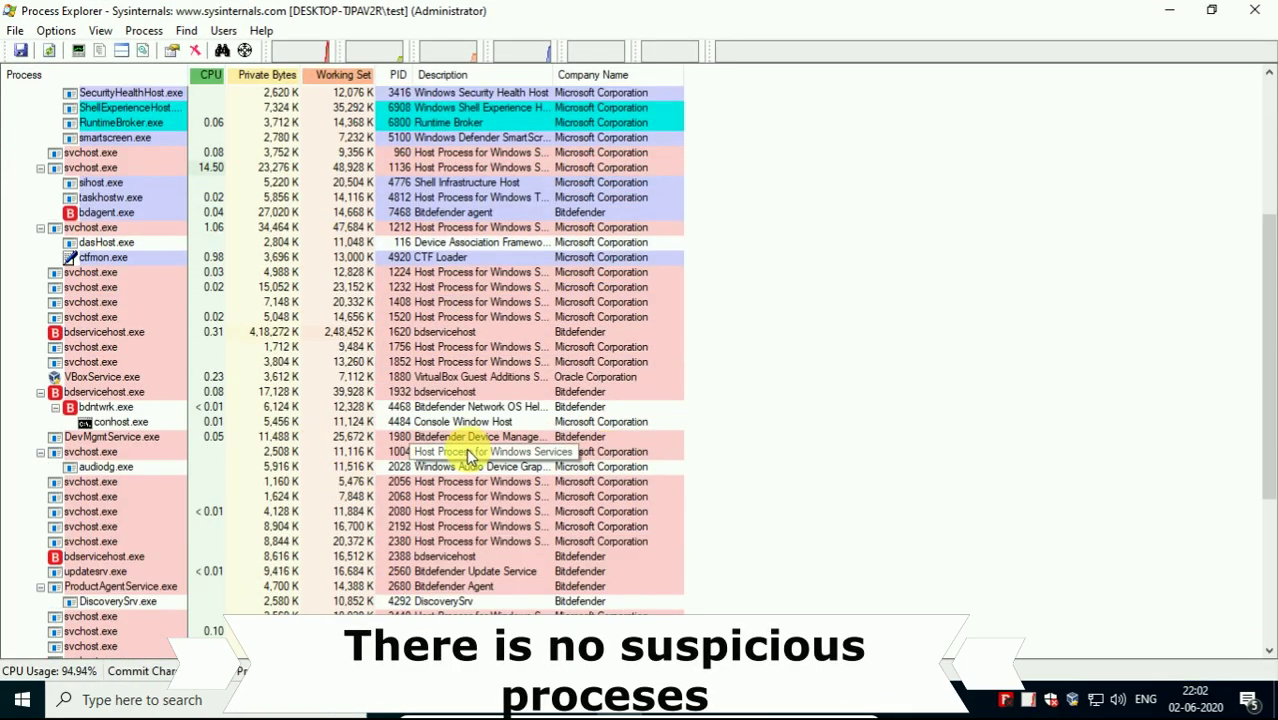
pyautogui.moveTo(1272, 393); pyautogui.dragTo(1268, 598)
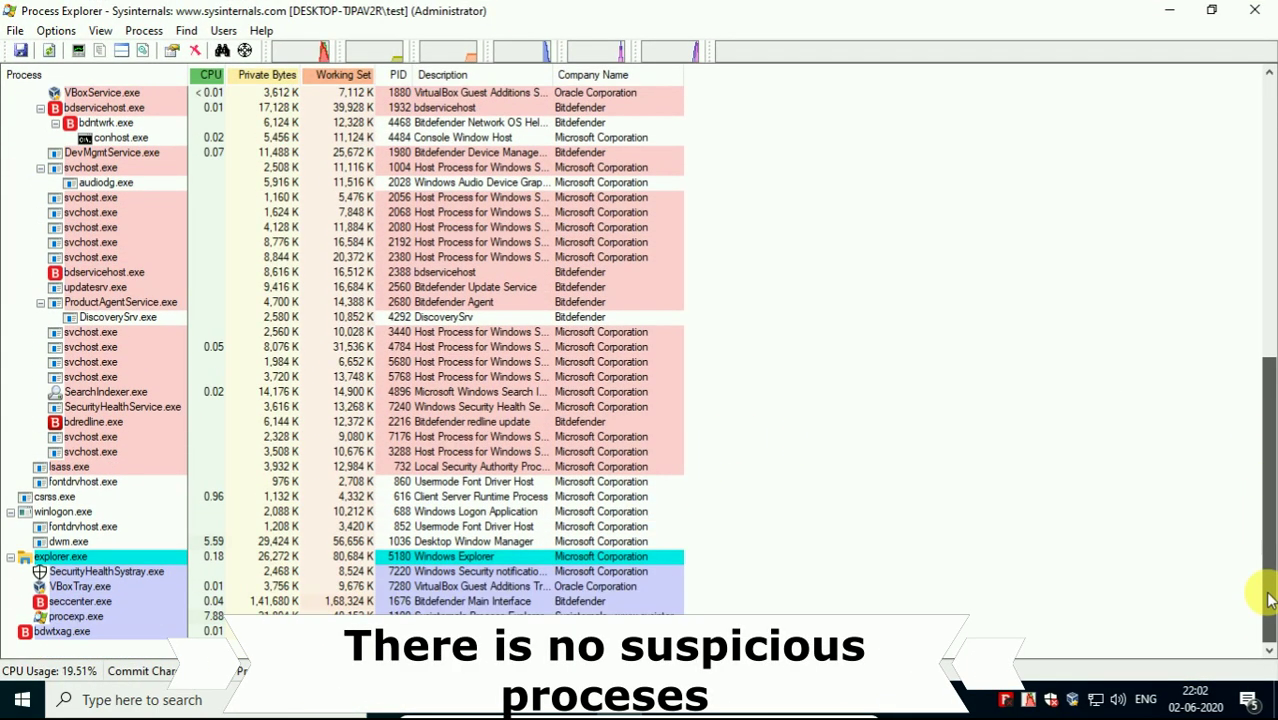
pyautogui.moveTo(1270, 525); pyautogui.dragTo(1161, 185)
pyautogui.scroll(-12, 1055, 214)
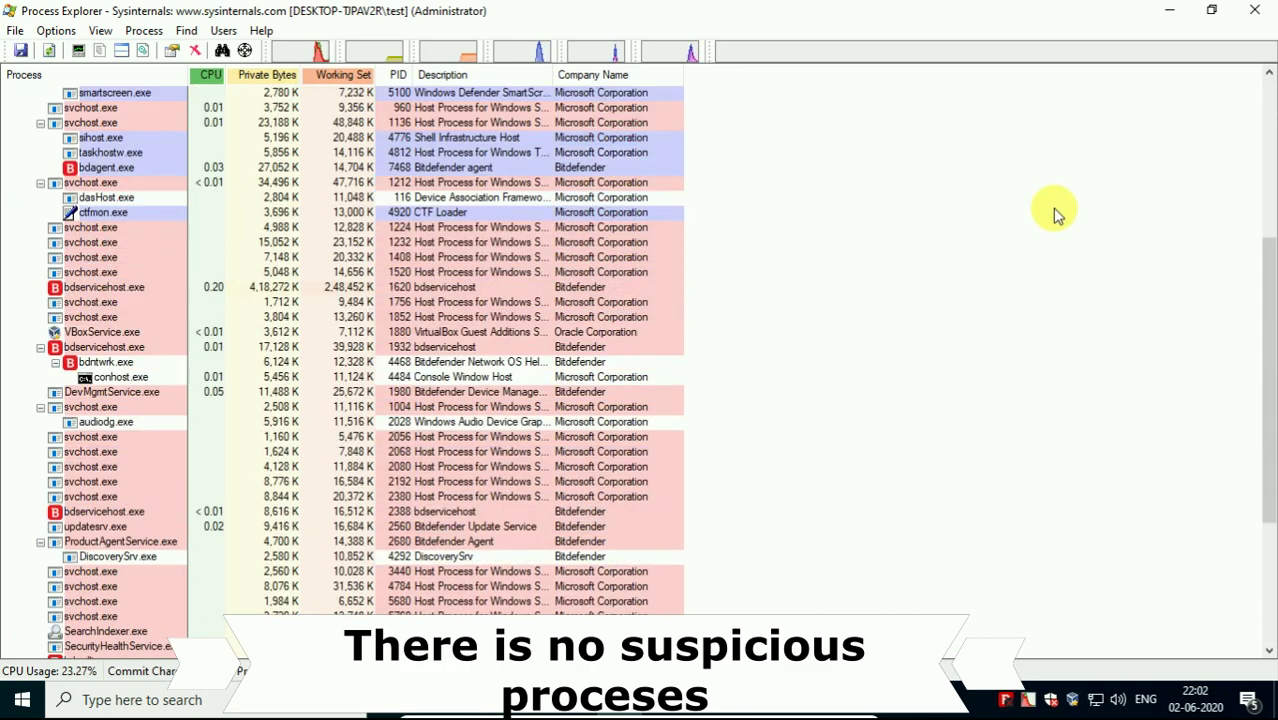
pyautogui.doubleClick(776, 10)
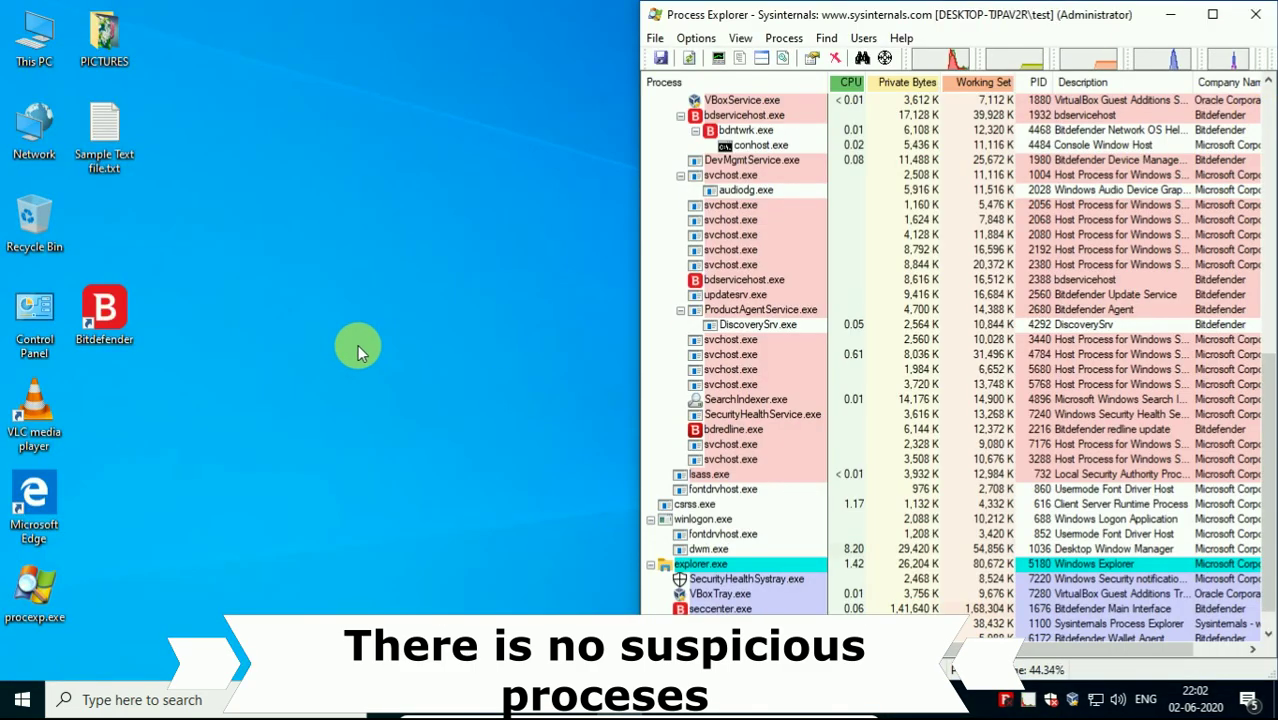
# Open Sample Text file.txt from the desktop to check its contents, and close it
pyautogui.rightClick(362, 347)
pyautogui.click(390, 400)
pyautogui.doubleClick(120, 145)
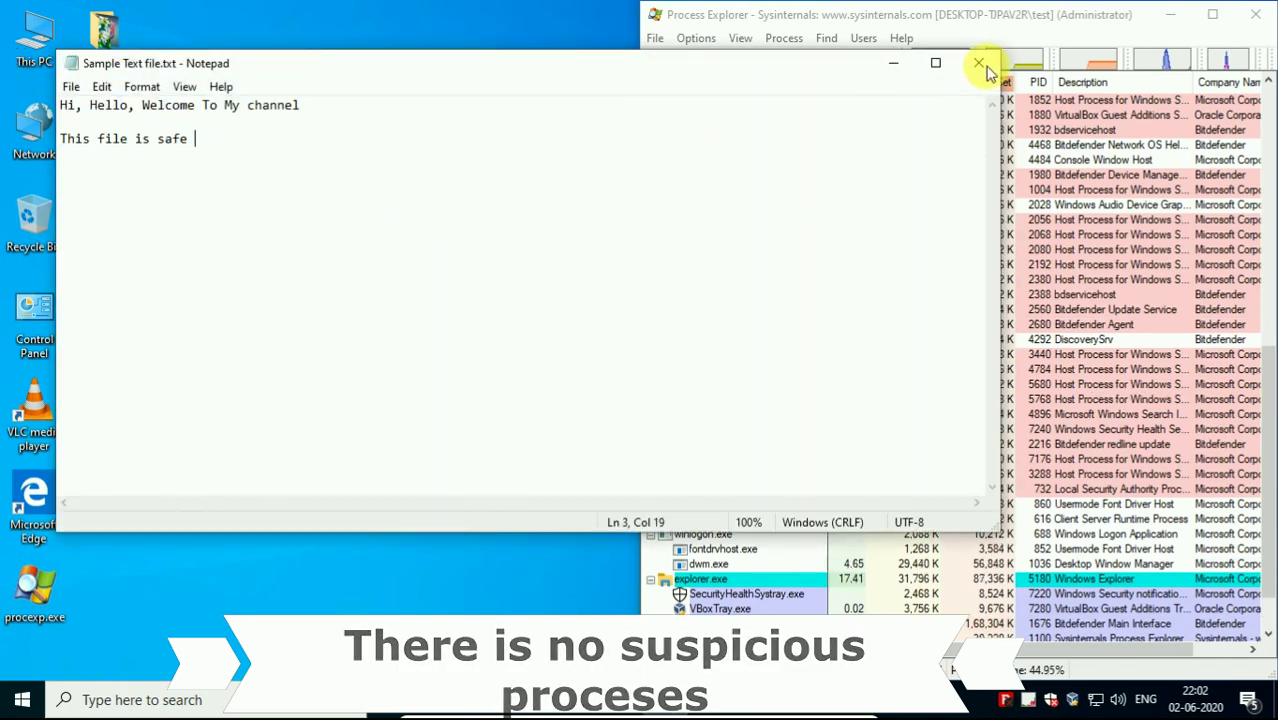
pyautogui.click(984, 62)
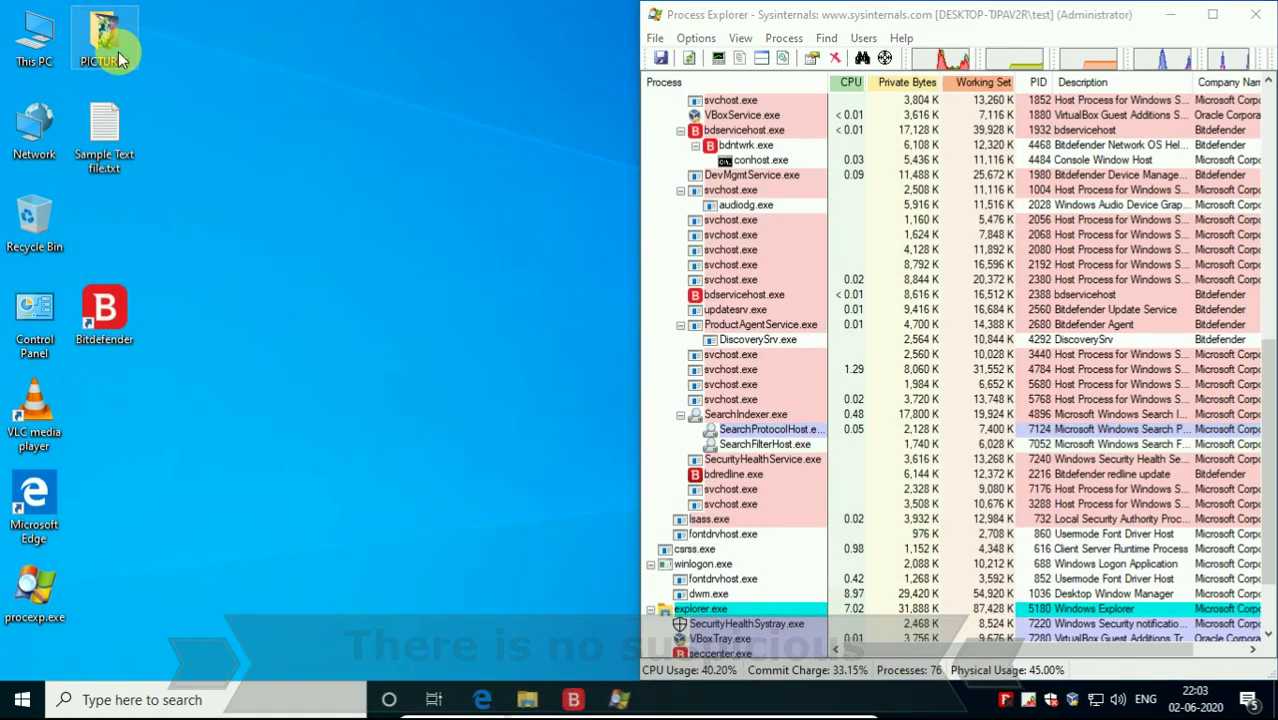
# Check the files in the desktop's PICTURES folder and browse the Desktop and Downloads folders
pyautogui.doubleClick(104, 40)
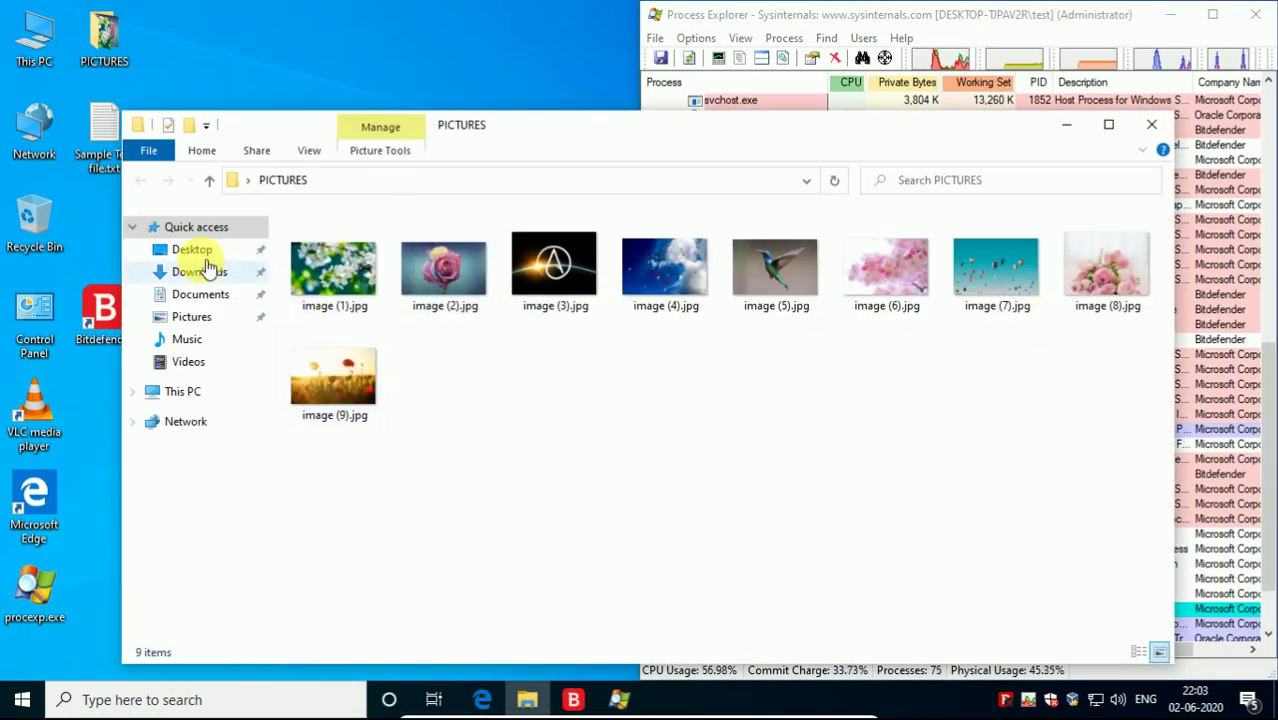
pyautogui.click(185, 250)
pyautogui.click(198, 272)
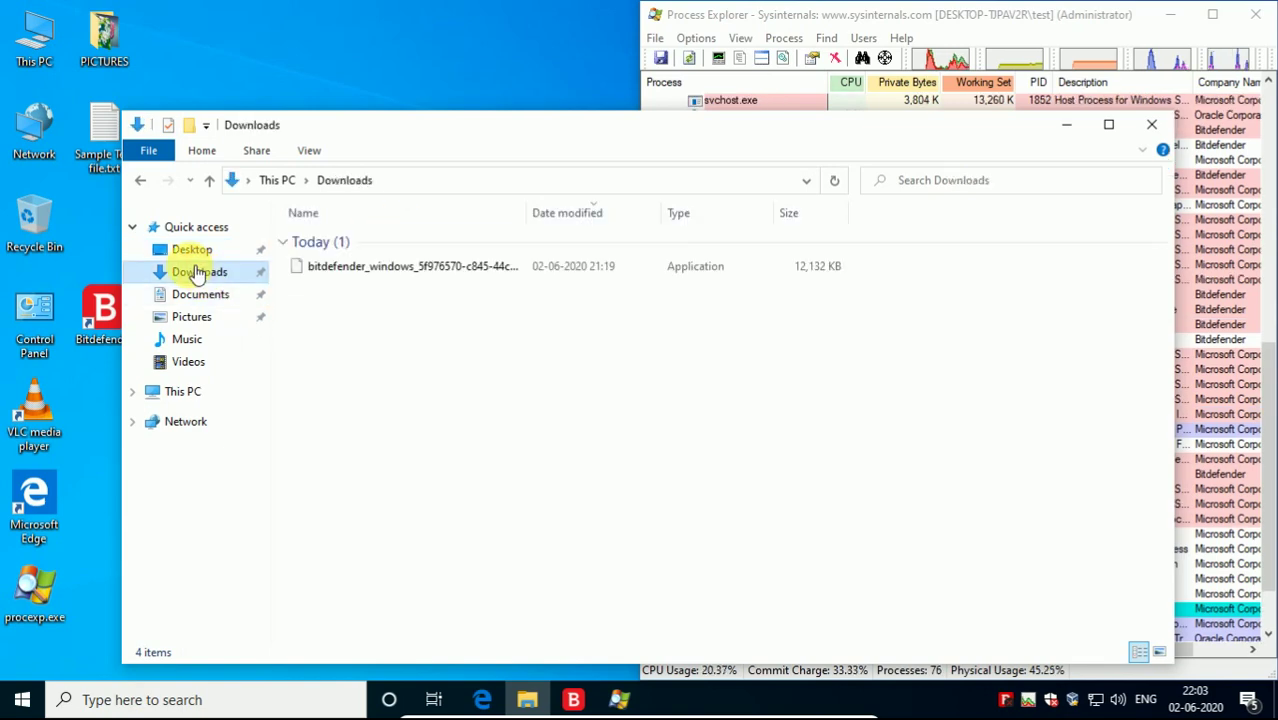
# Check that Sample Text file.txt and Sample File.rtf in Documents open, and view the images in the Pictures folder
pyautogui.click(192, 292)
pyautogui.doubleClick(334, 260)
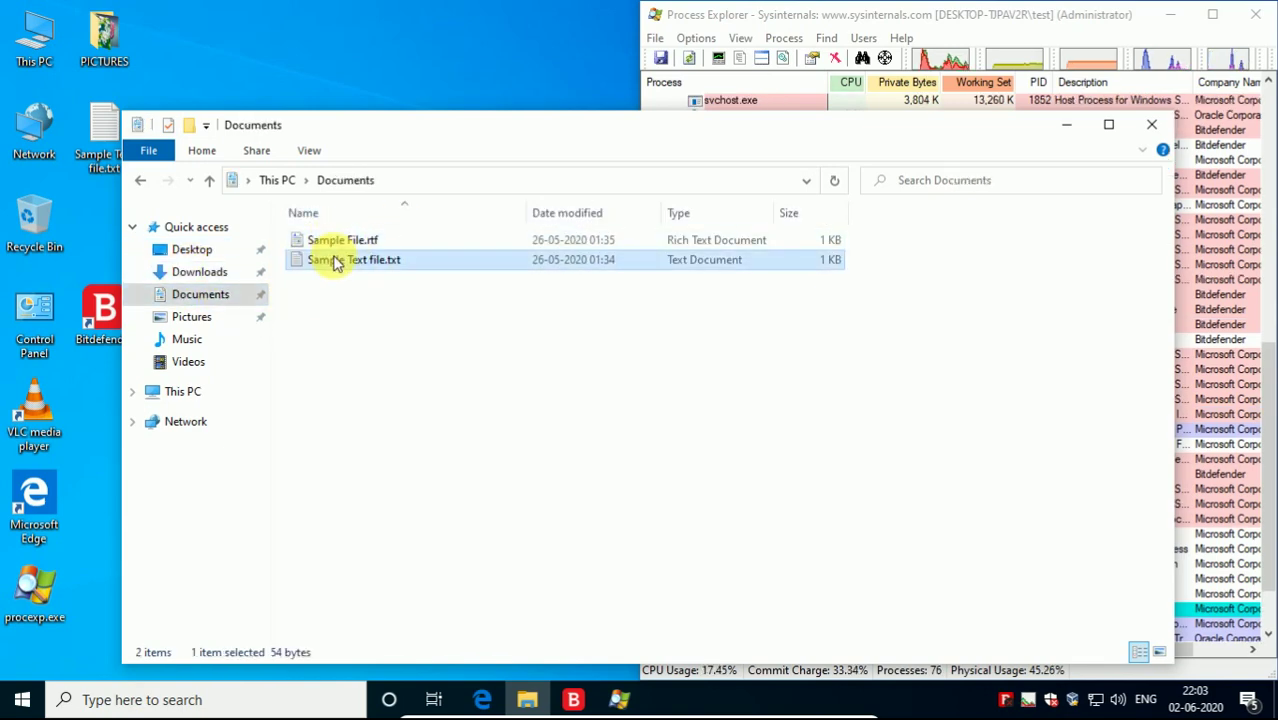
pyautogui.hotkey('ctrl', 'a')
pyautogui.click(471, 172)
pyautogui.click(978, 63)
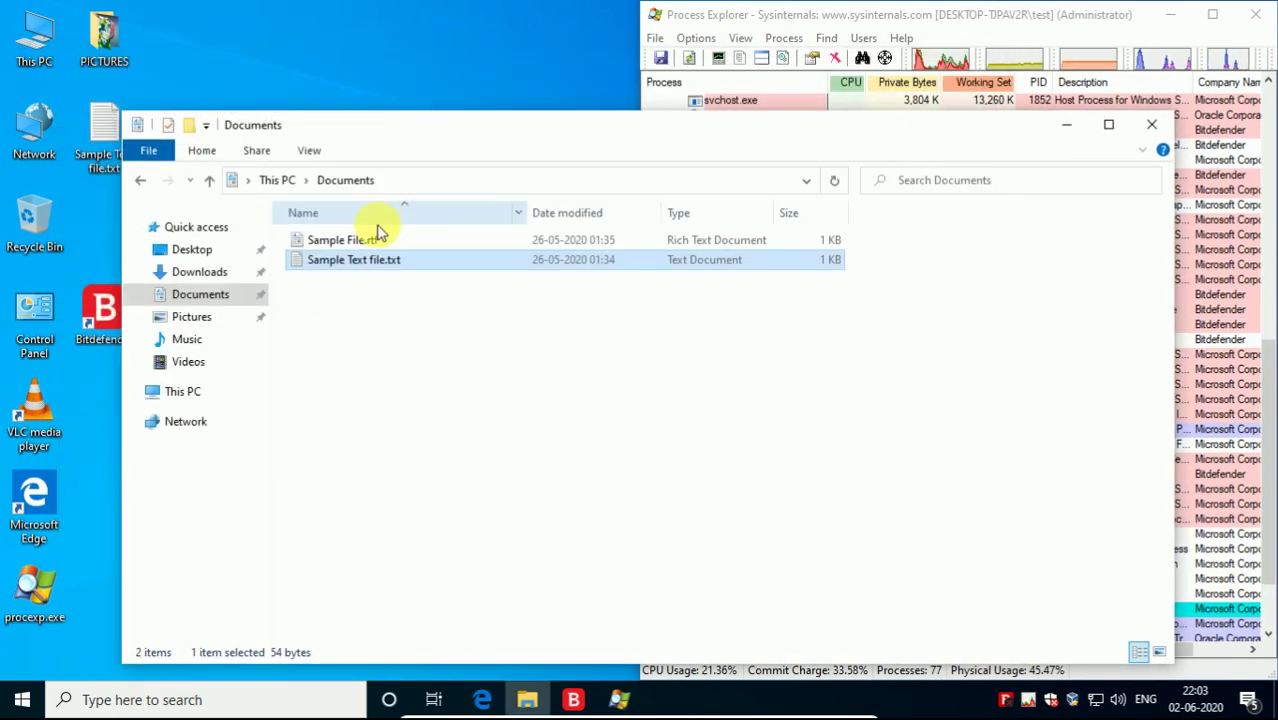
pyautogui.click(365, 240)
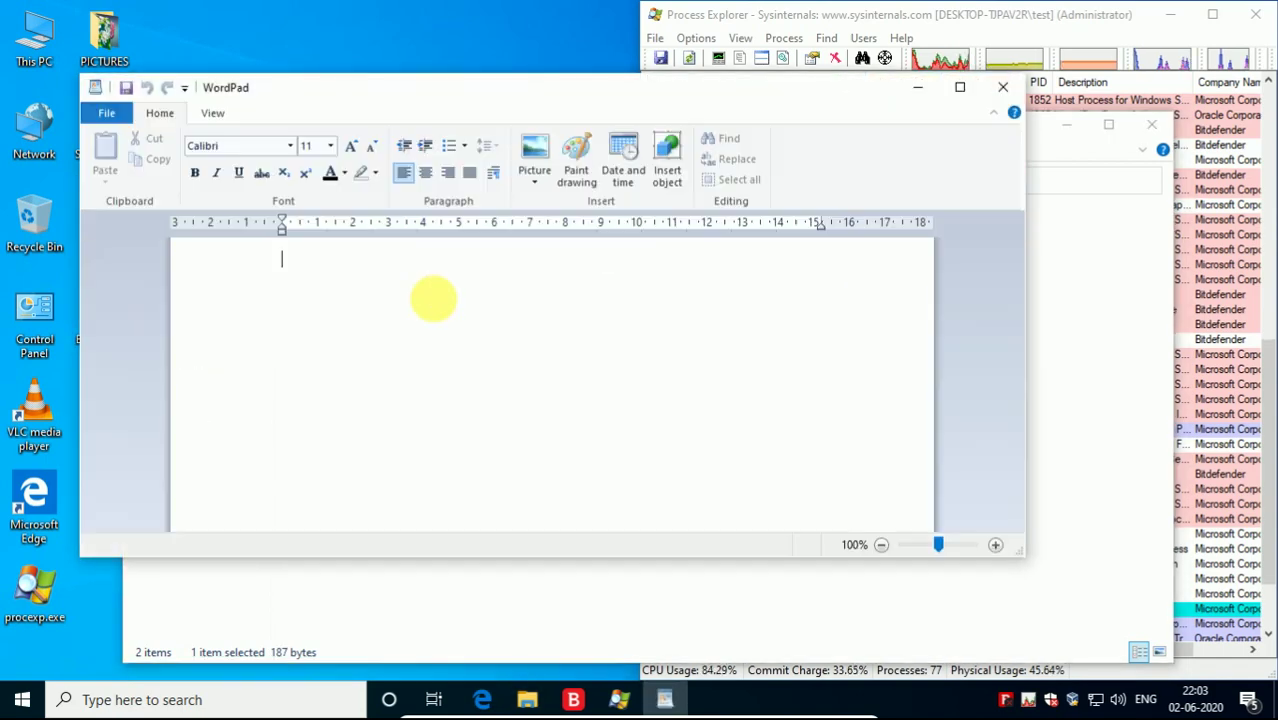
pyautogui.click(960, 87)
pyautogui.click(214, 320)
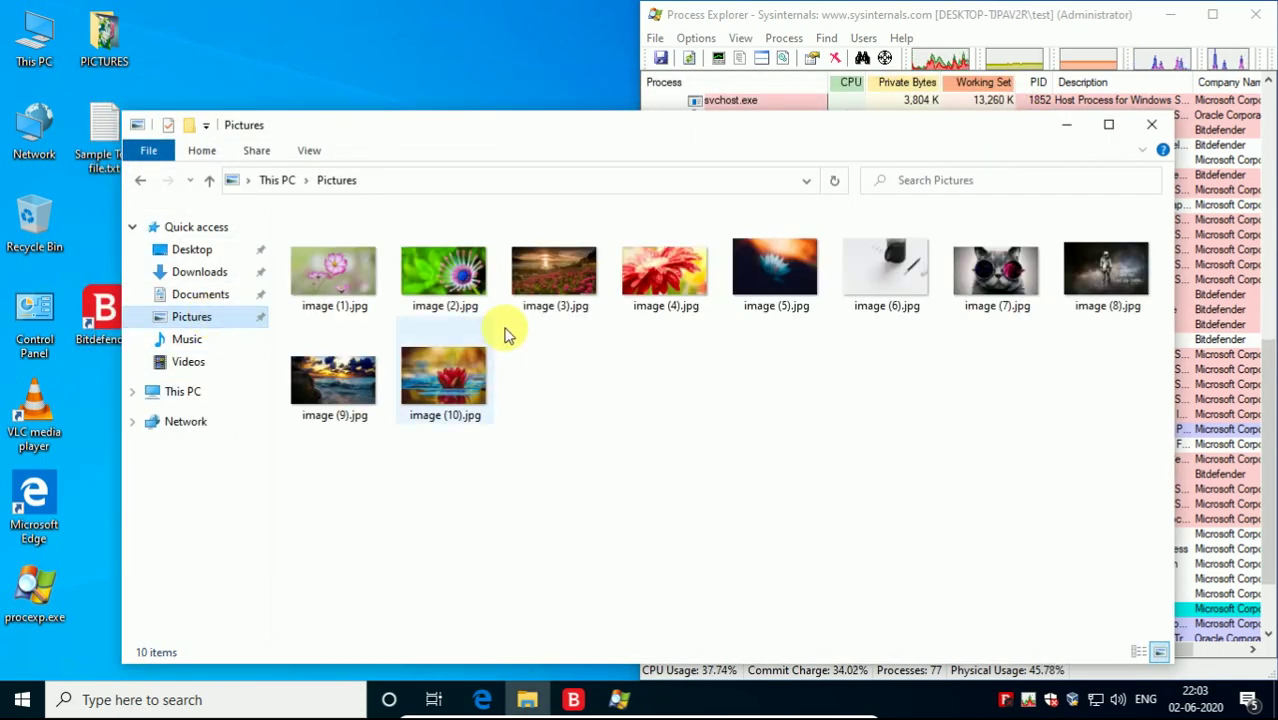
# Copy Ransomware Samples.zip from the TEST_FILES folder on the vmshare (Z:) network drive to the desktop
pyautogui.click(186, 394)
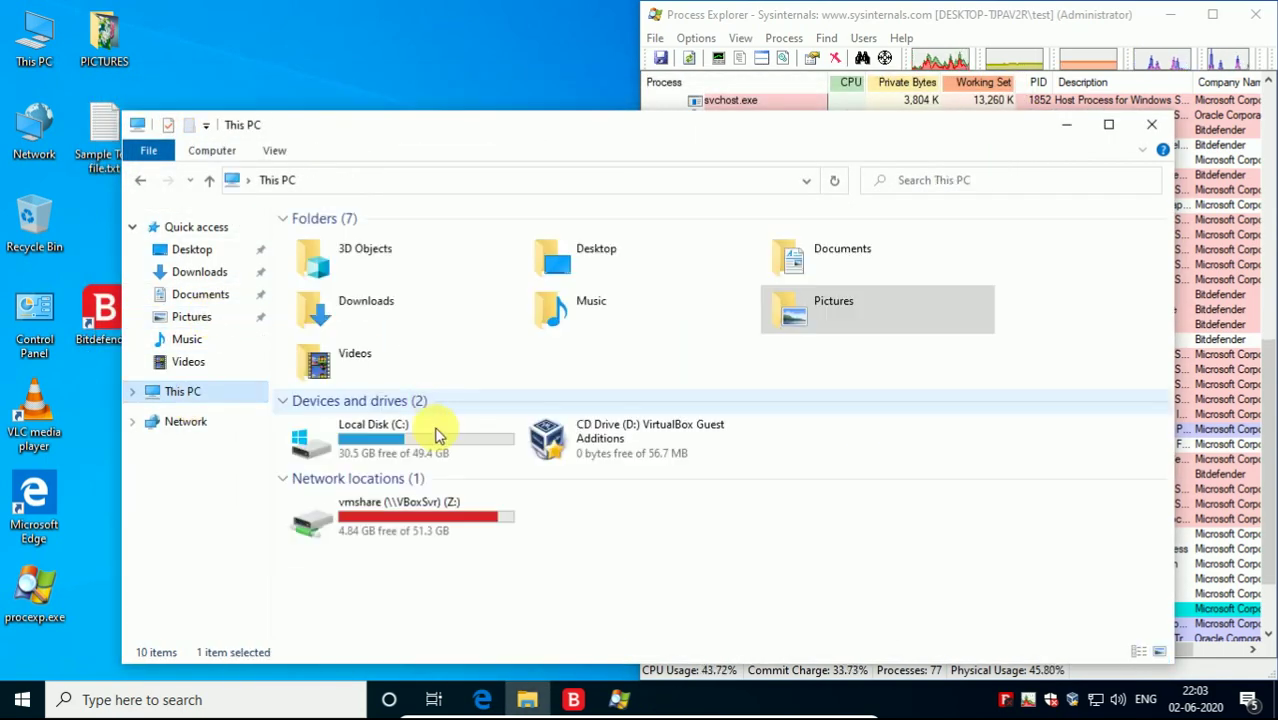
pyautogui.doubleClick(442, 515)
pyautogui.doubleClick(325, 261)
pyautogui.moveTo(340, 259); pyautogui.dragTo(458, 92)
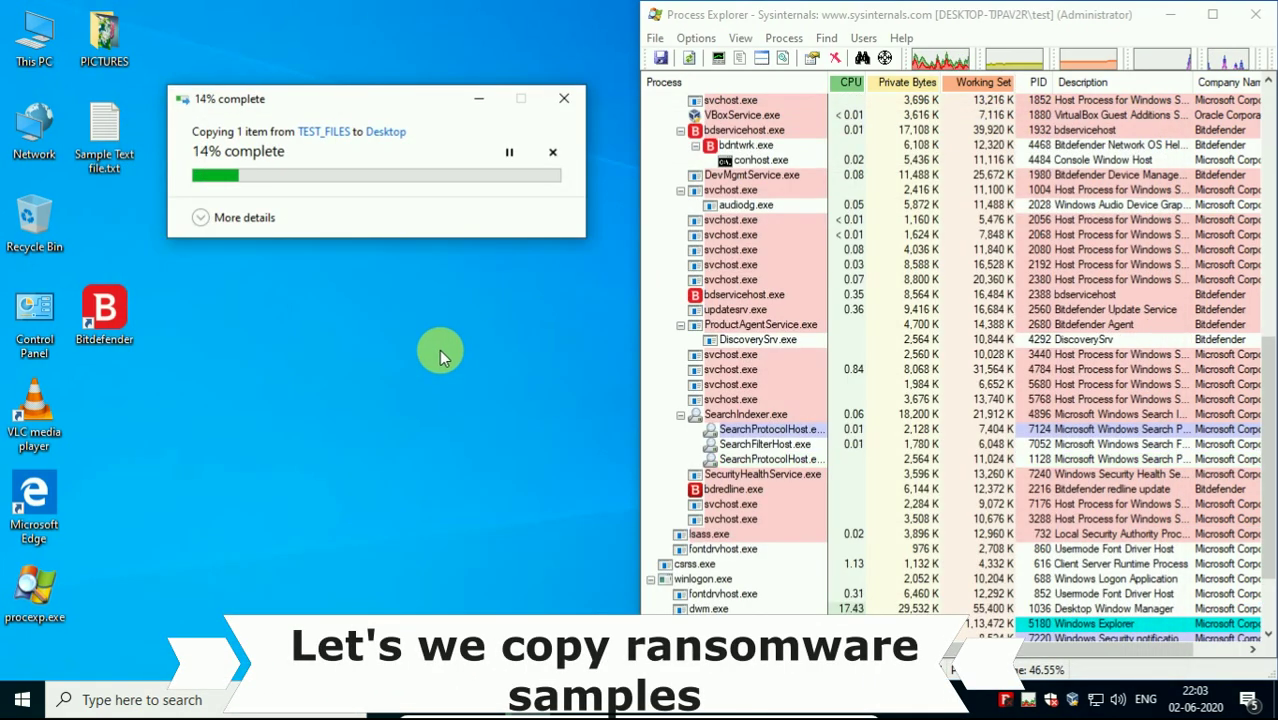
pyautogui.click(350, 347)
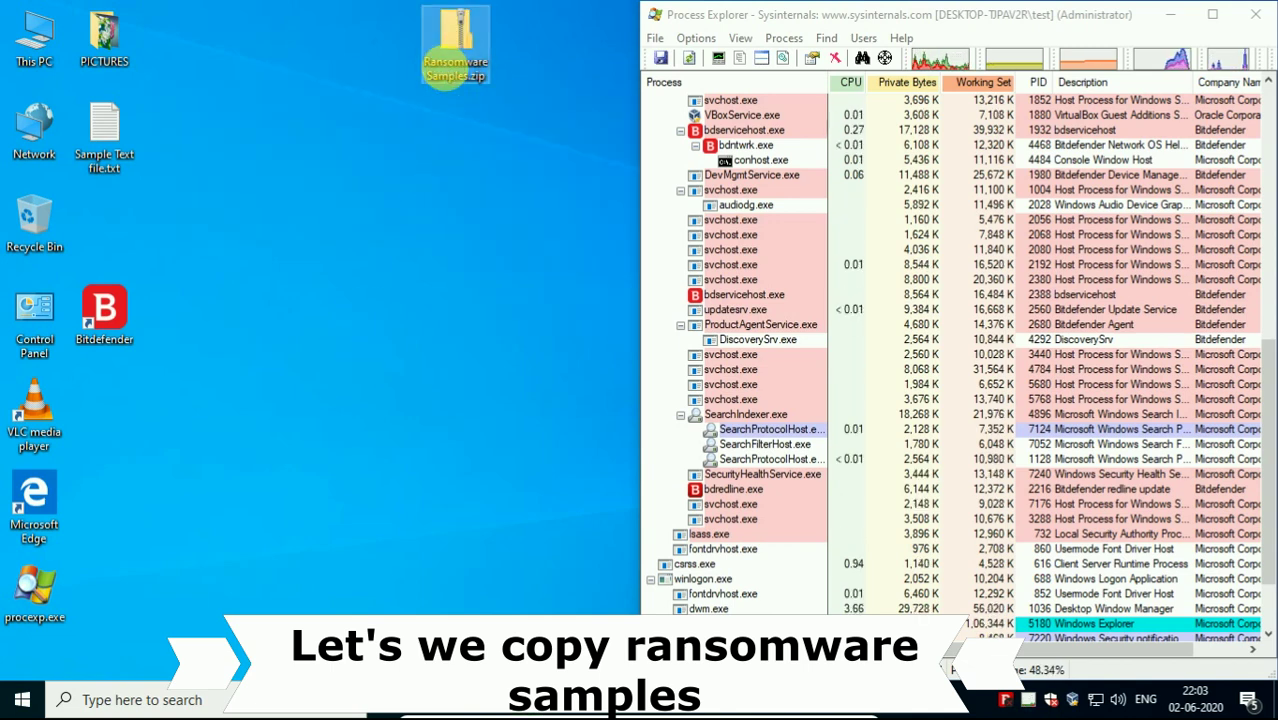
# Extract Ransomware Samples.zip onto the desktop and delete the archive
pyautogui.rightClick(448, 70)
pyautogui.moveTo(520, 128)
pyautogui.click(700, 194)
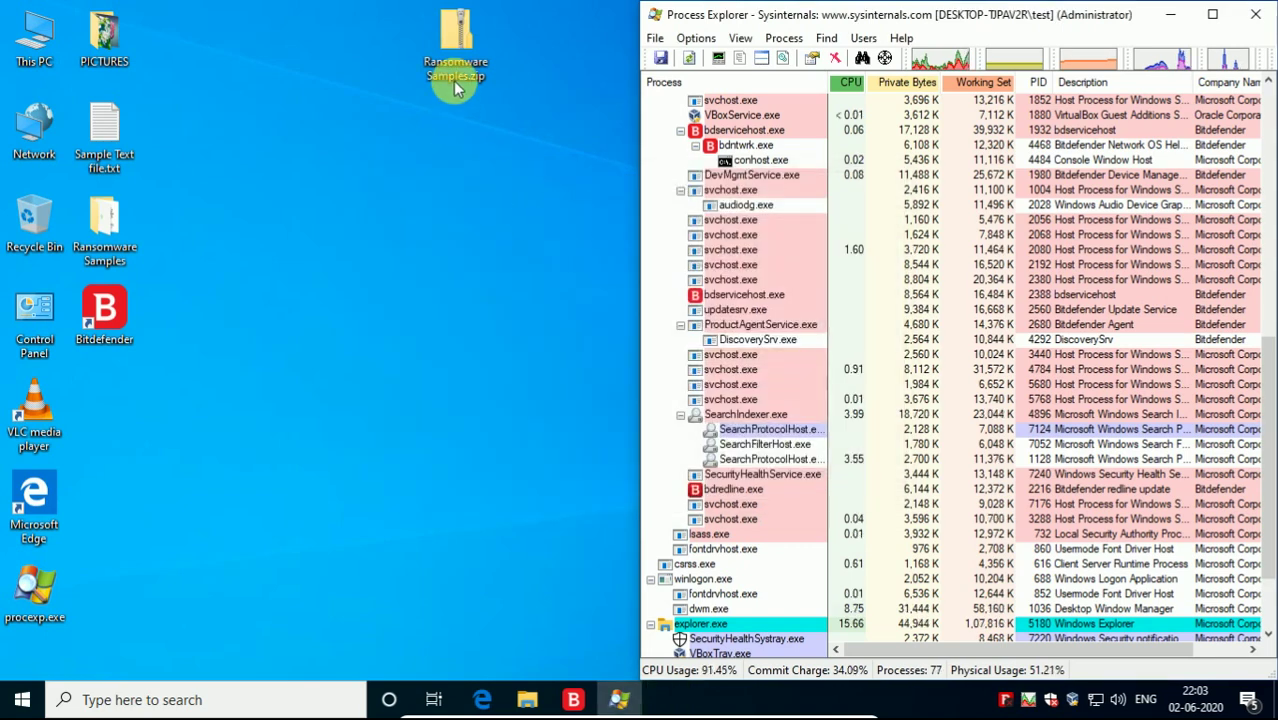
pyautogui.press('Delete')
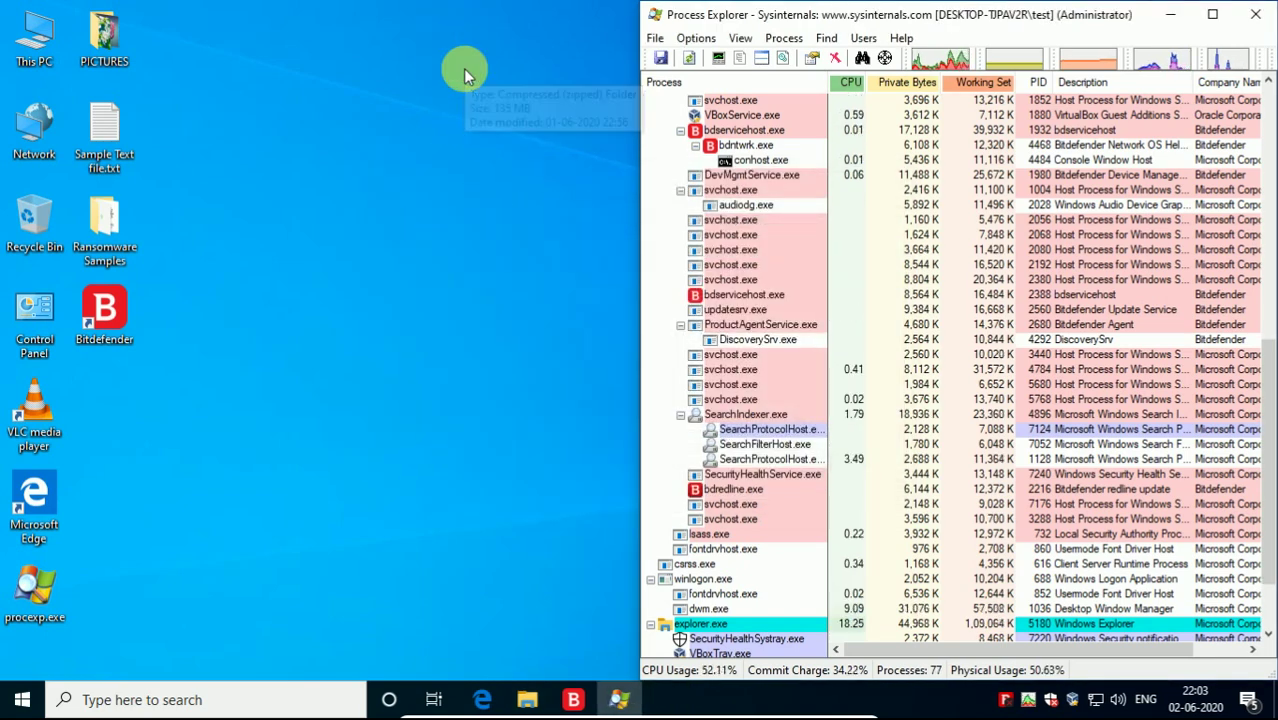
# Move the Ransomware Samples folder to an open area of the desktop and check its size and file count in Properties
pyautogui.moveTo(130, 225); pyautogui.dragTo(340, 218)
pyautogui.rightClick(320, 232)
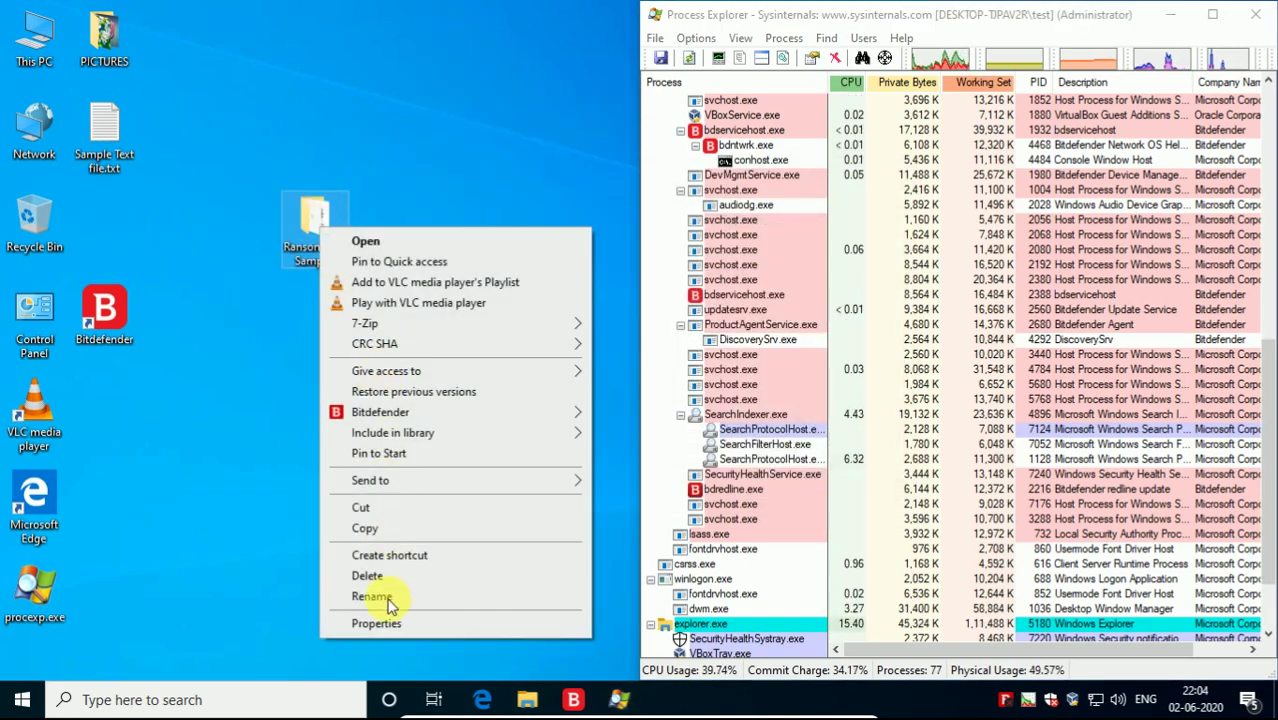
pyautogui.click(380, 621)
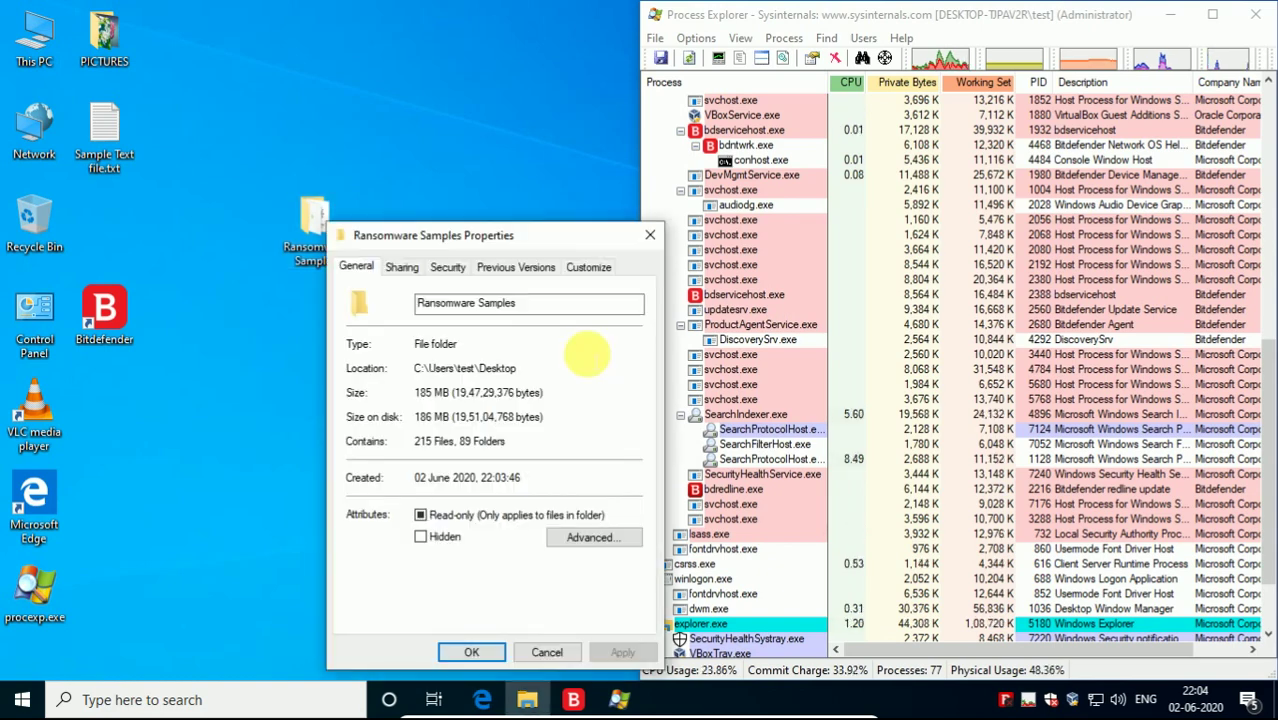
pyautogui.click(650, 235)
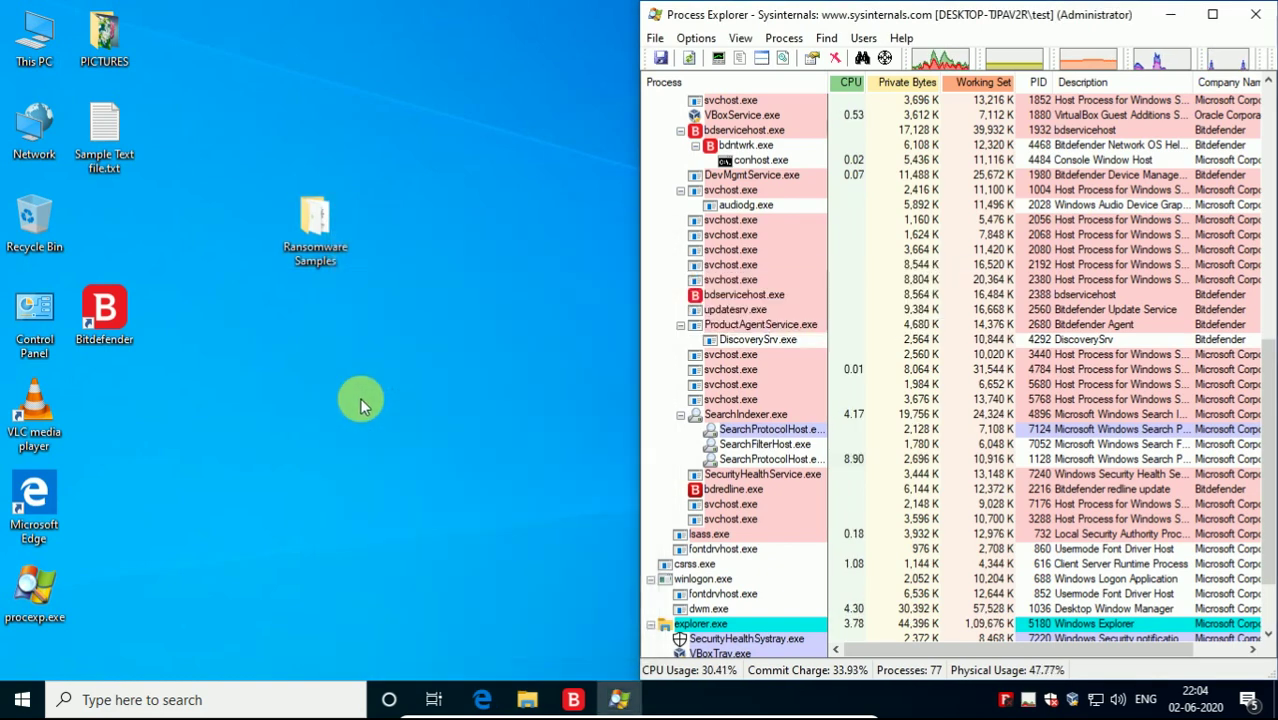
# Open the PICTURES and Ransomware Samples folders in small windows, with the samples window above the pictures window
pyautogui.doubleClick(112, 52)
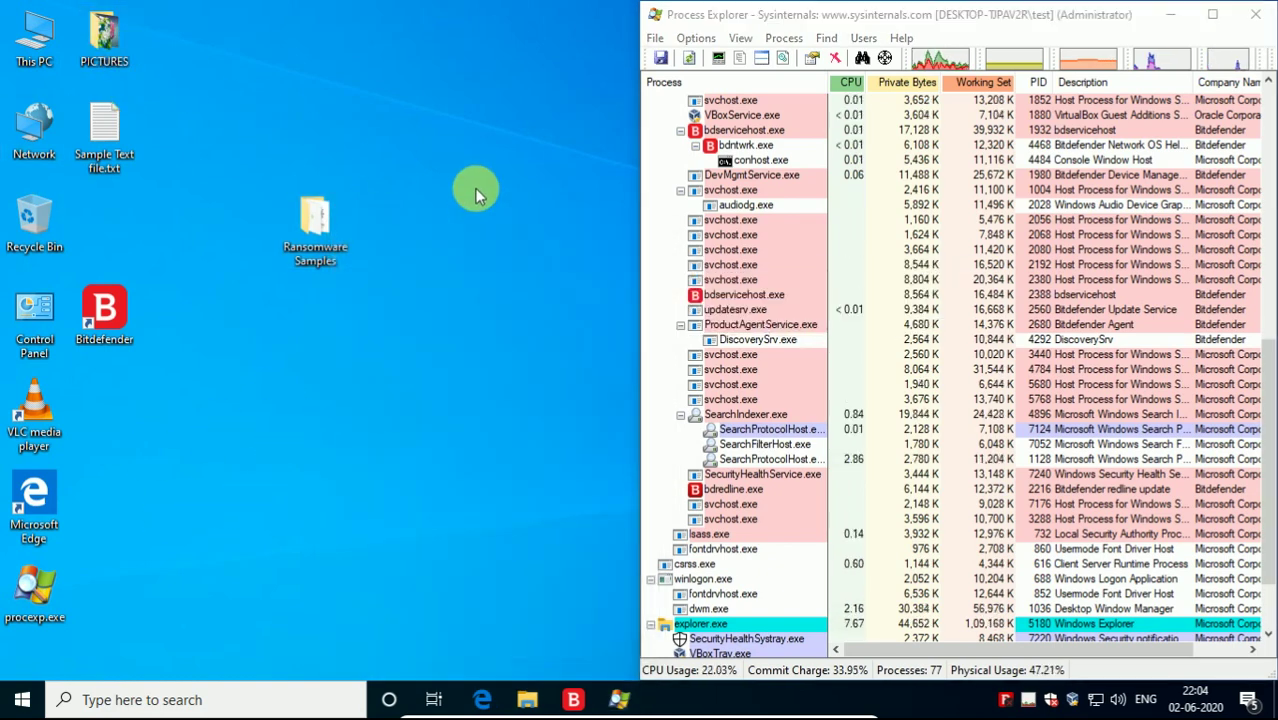
pyautogui.moveTo(1178, 102); pyautogui.dragTo(600, 282)
pyautogui.moveTo(414, 300); pyautogui.dragTo(318, 458)
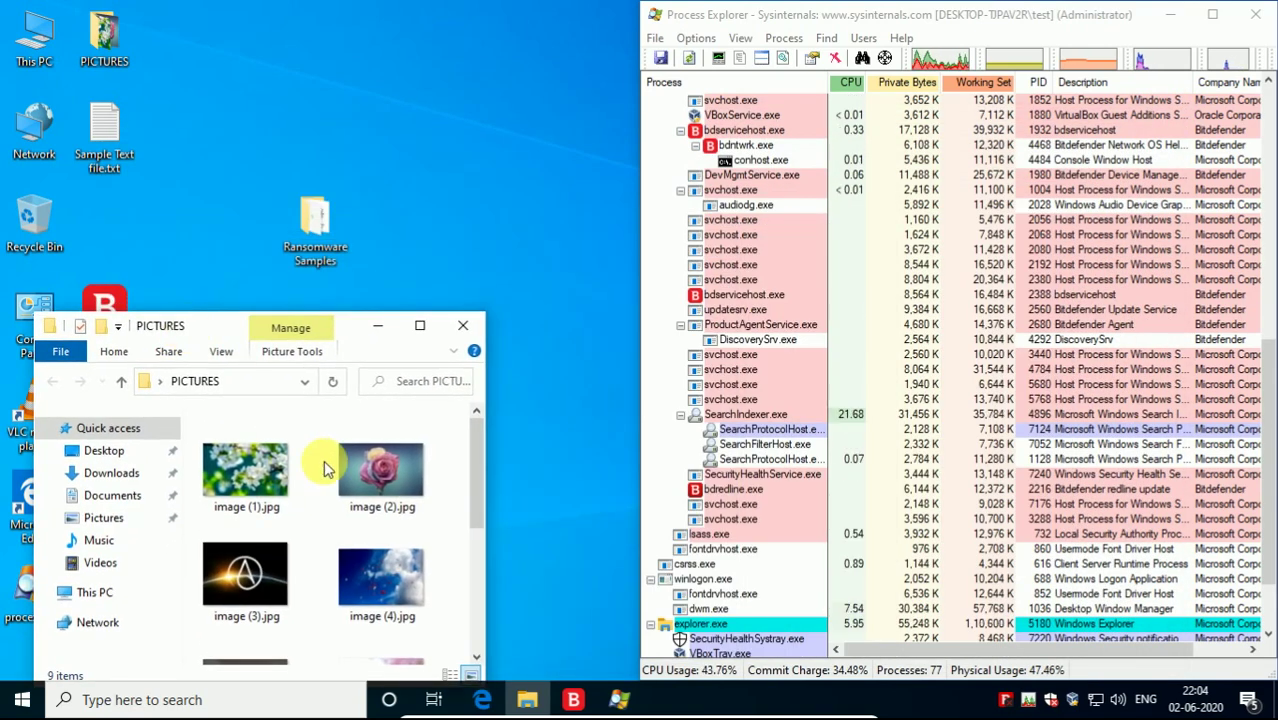
pyautogui.doubleClick(315, 228)
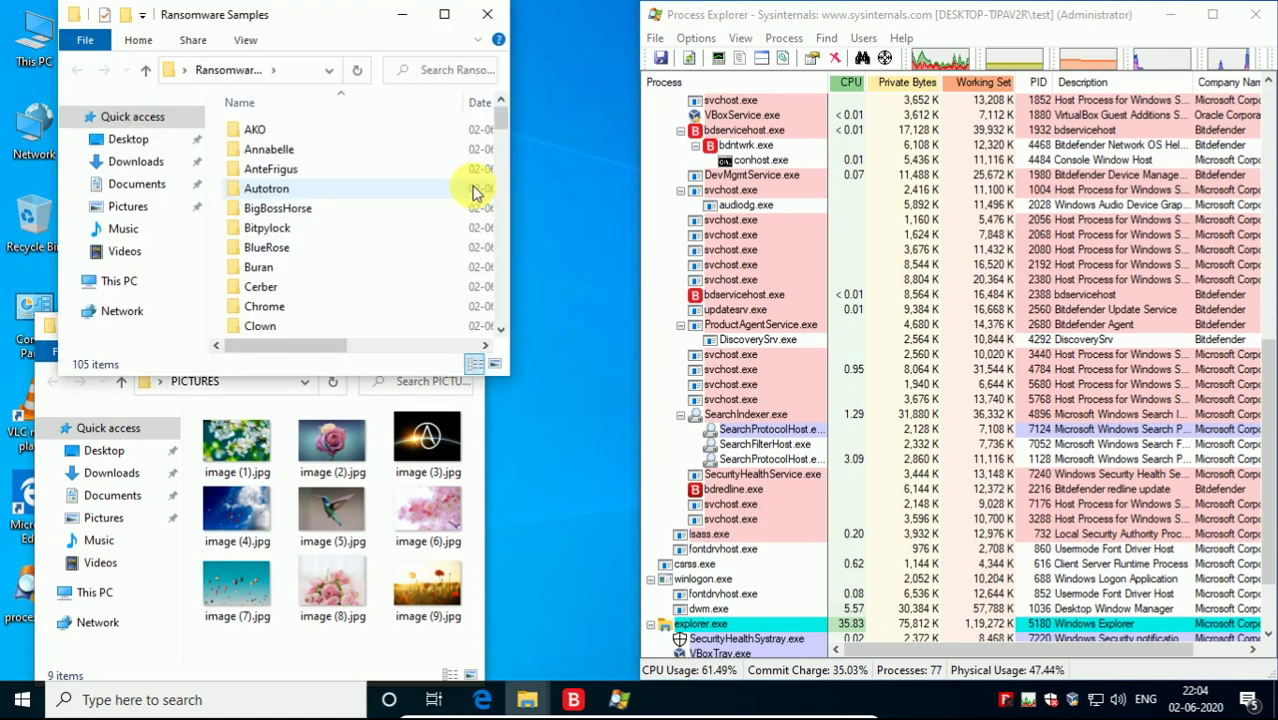
# Widen the Ransomware Samples window until the Date modified column shows in full, and open the AKO folder
pyautogui.moveTo(521, 368); pyautogui.dragTo(597, 360)
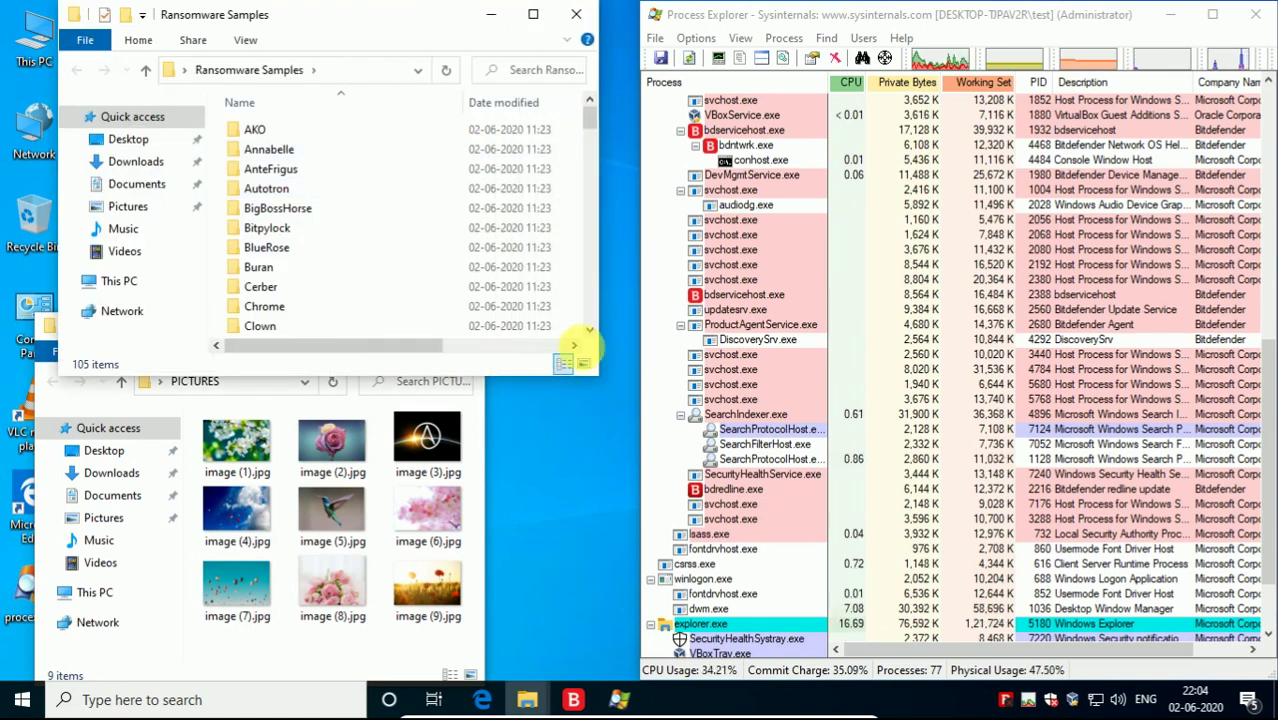
pyautogui.doubleClick(256, 129)
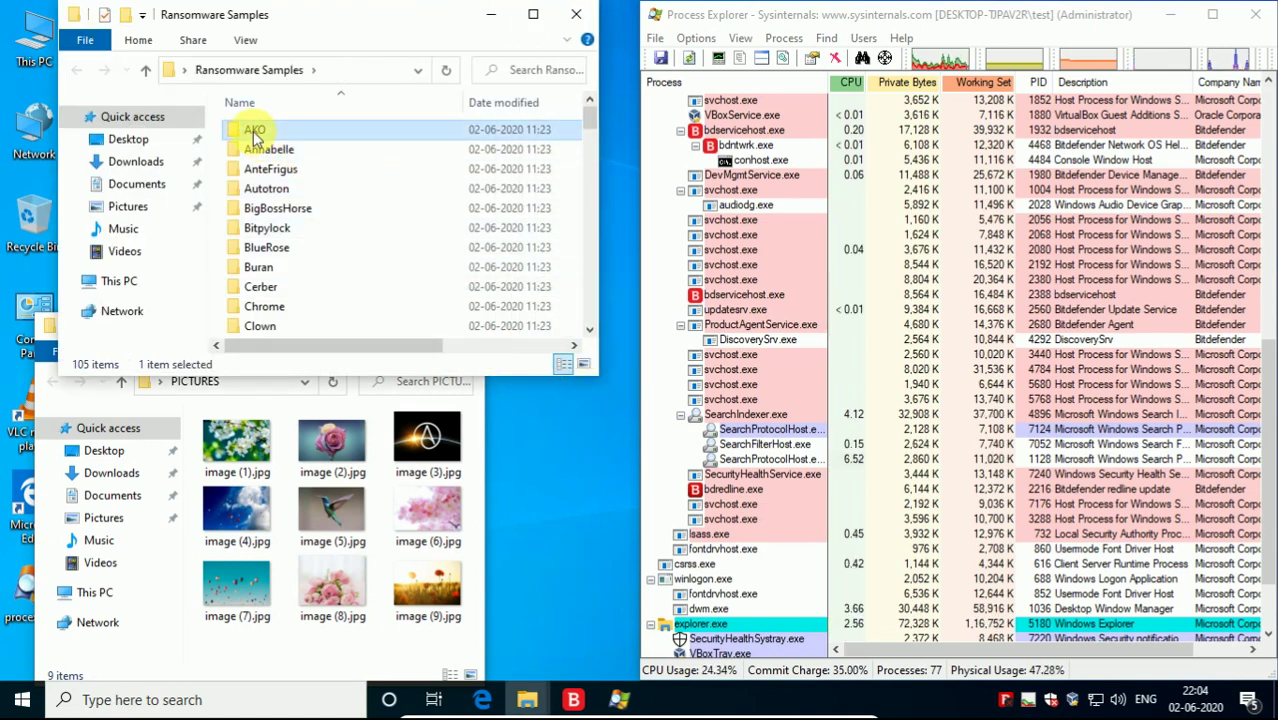
# Open Bitdefender's protection features and check the Threat Defense history under Advanced Threat Defense
pyautogui.click(578, 697)
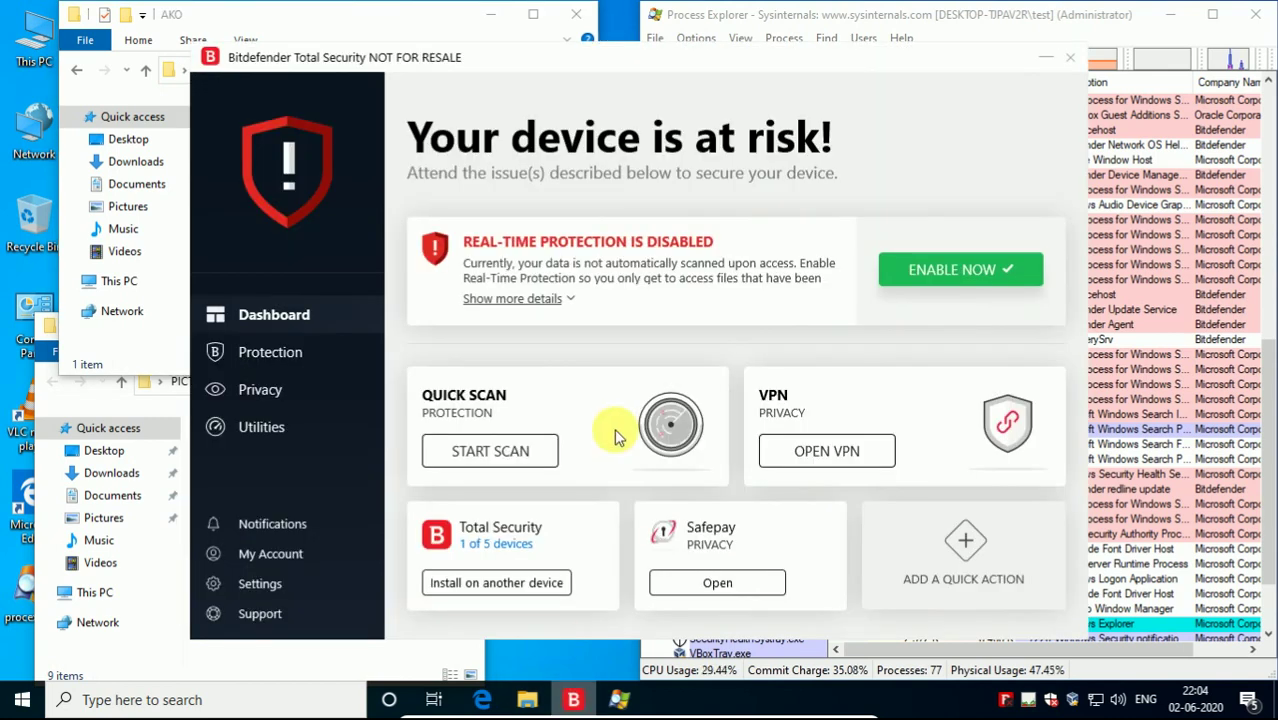
pyautogui.click(328, 352)
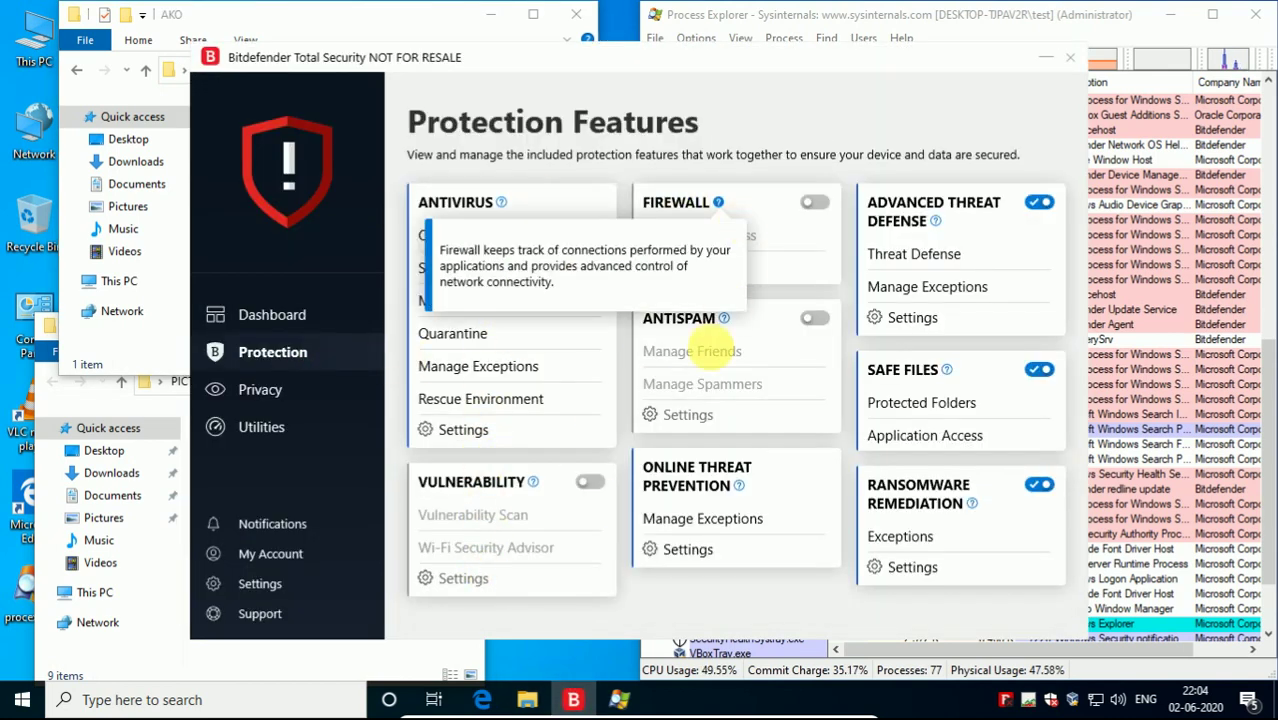
pyautogui.click(906, 319)
pyautogui.press('Escape')
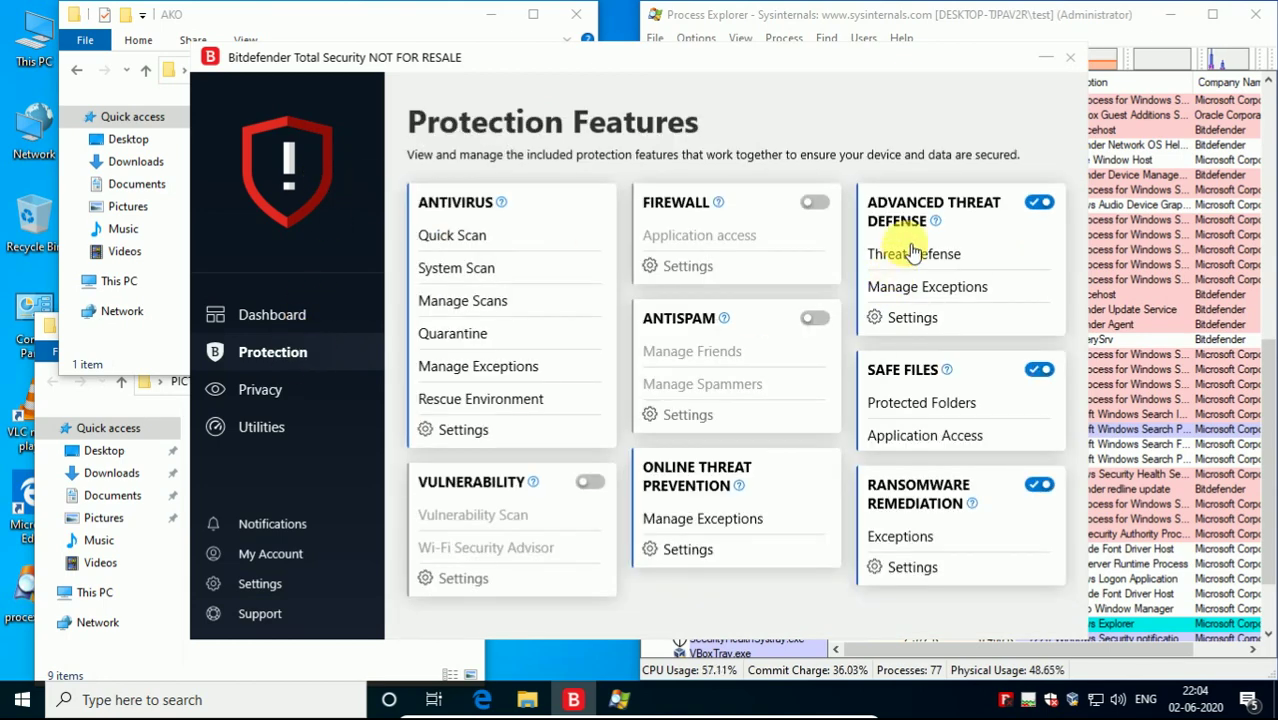
pyautogui.click(912, 253)
pyautogui.click(432, 360)
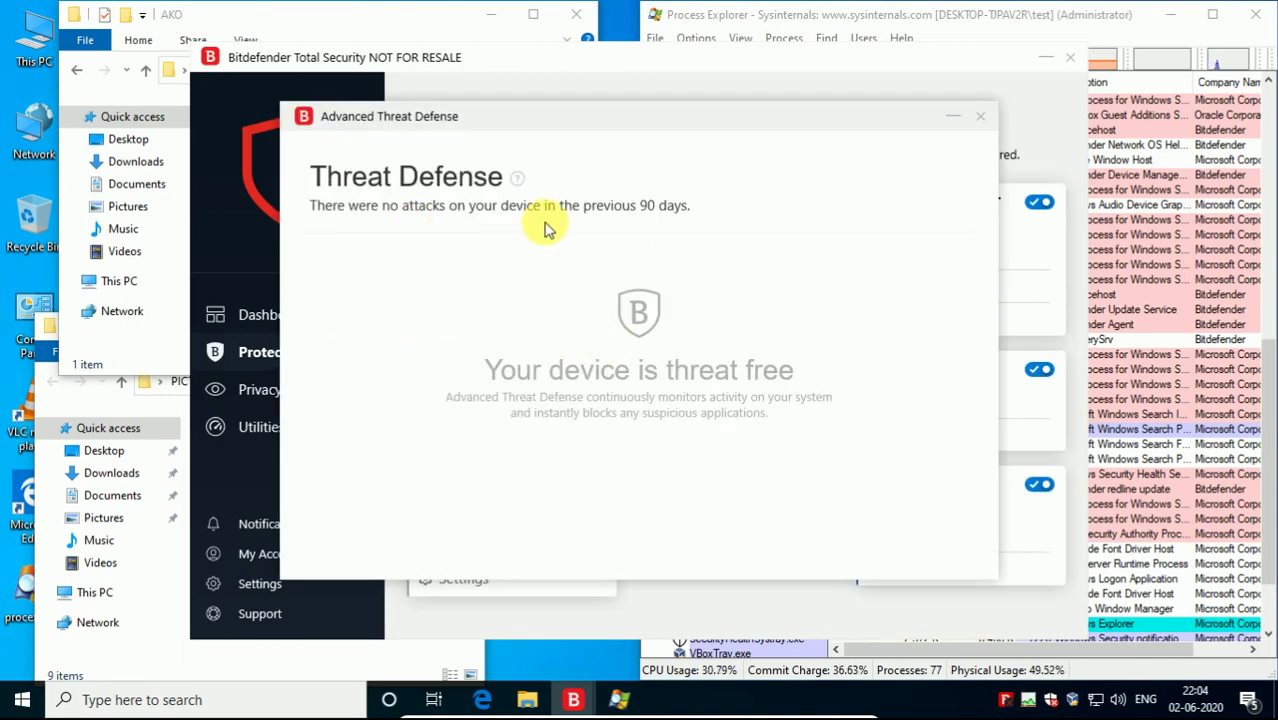
# Review the exception lists for Advanced Threat Defense, Online Threat Prevention and Antivirus, and the list of all exceptions
pyautogui.click(990, 119)
pyautogui.click(955, 288)
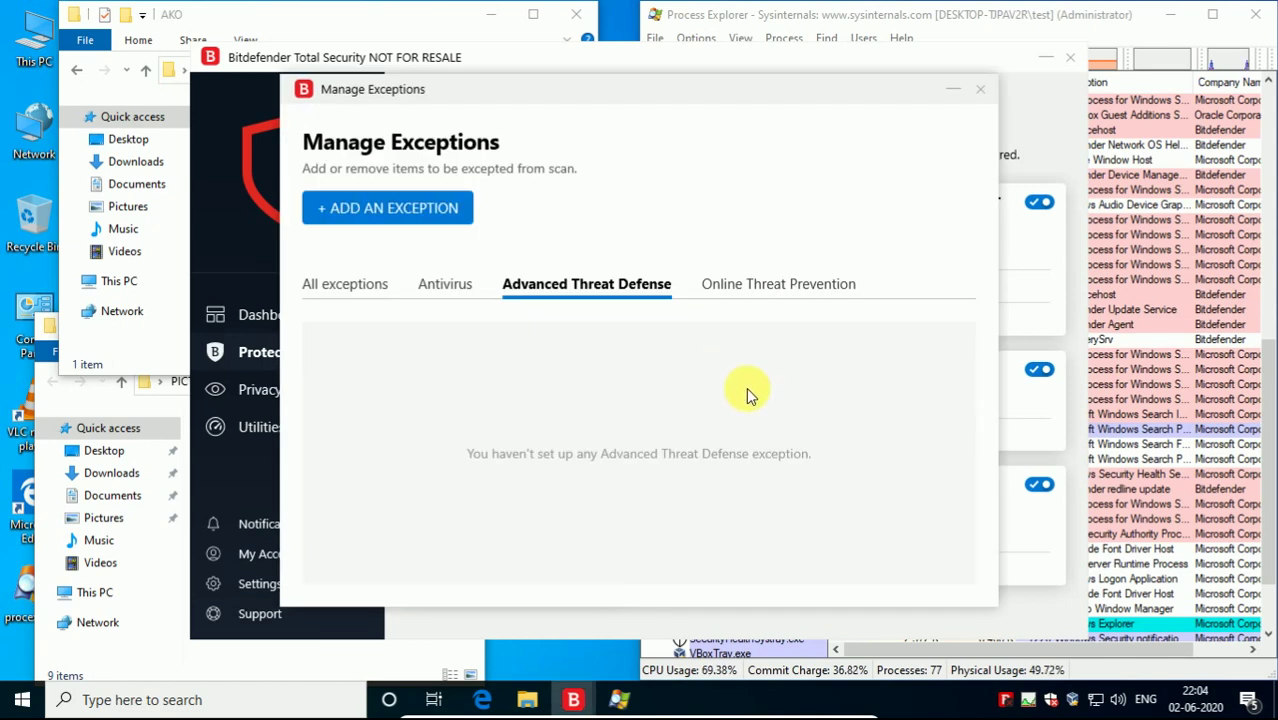
pyautogui.click(764, 290)
pyautogui.click(444, 280)
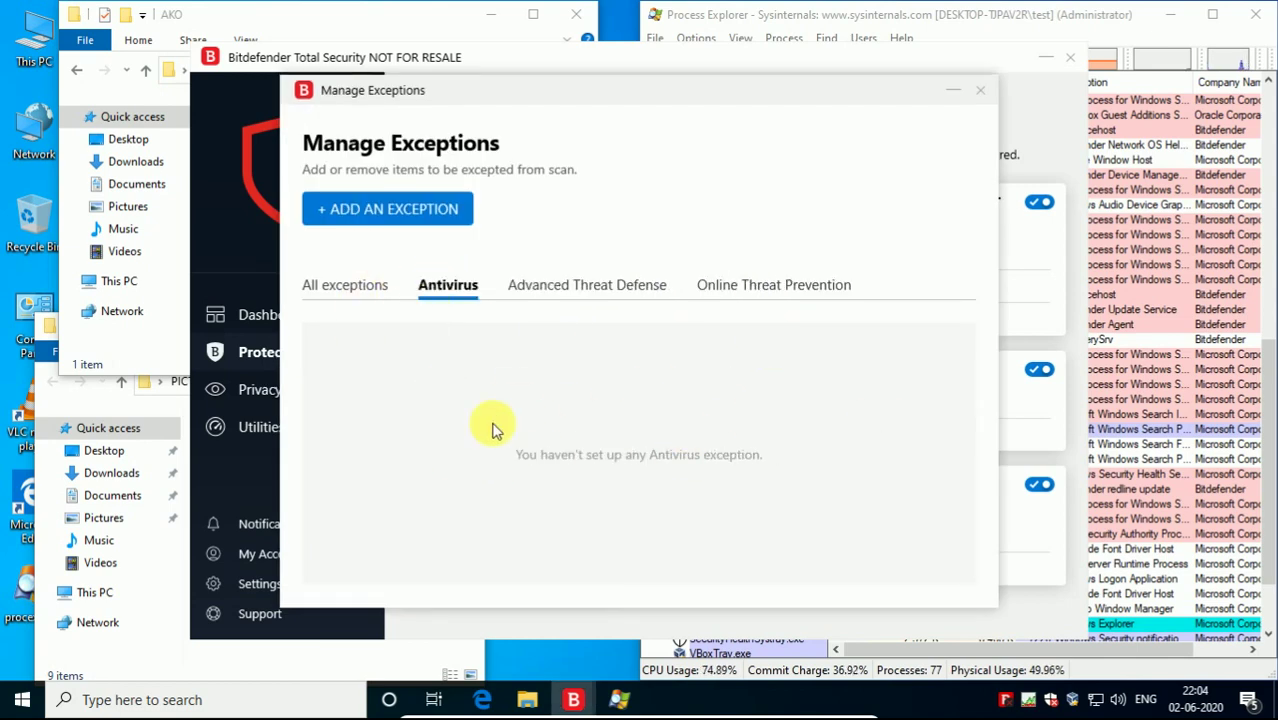
pyautogui.click(333, 282)
pyautogui.click(980, 91)
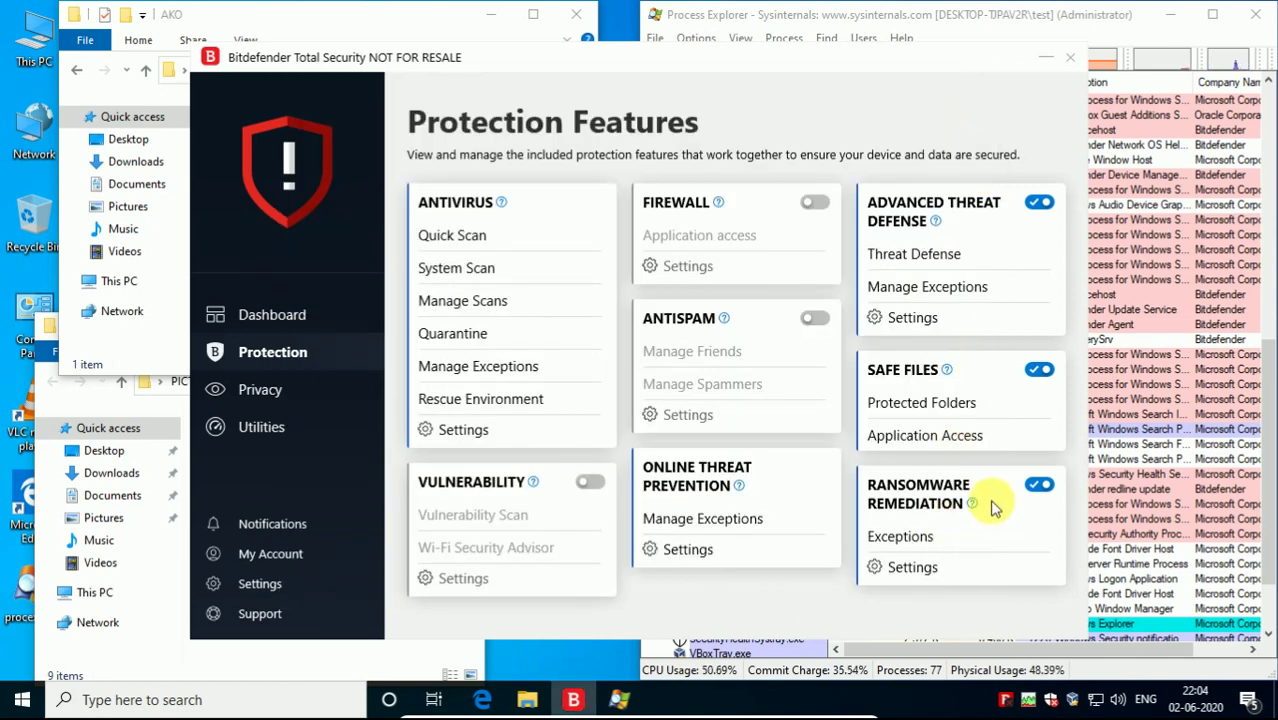
# Check the Ransomware Remediation exceptions and its Automatic restore setting, and minimize Bitdefender
pyautogui.click(900, 537)
pyautogui.click(981, 117)
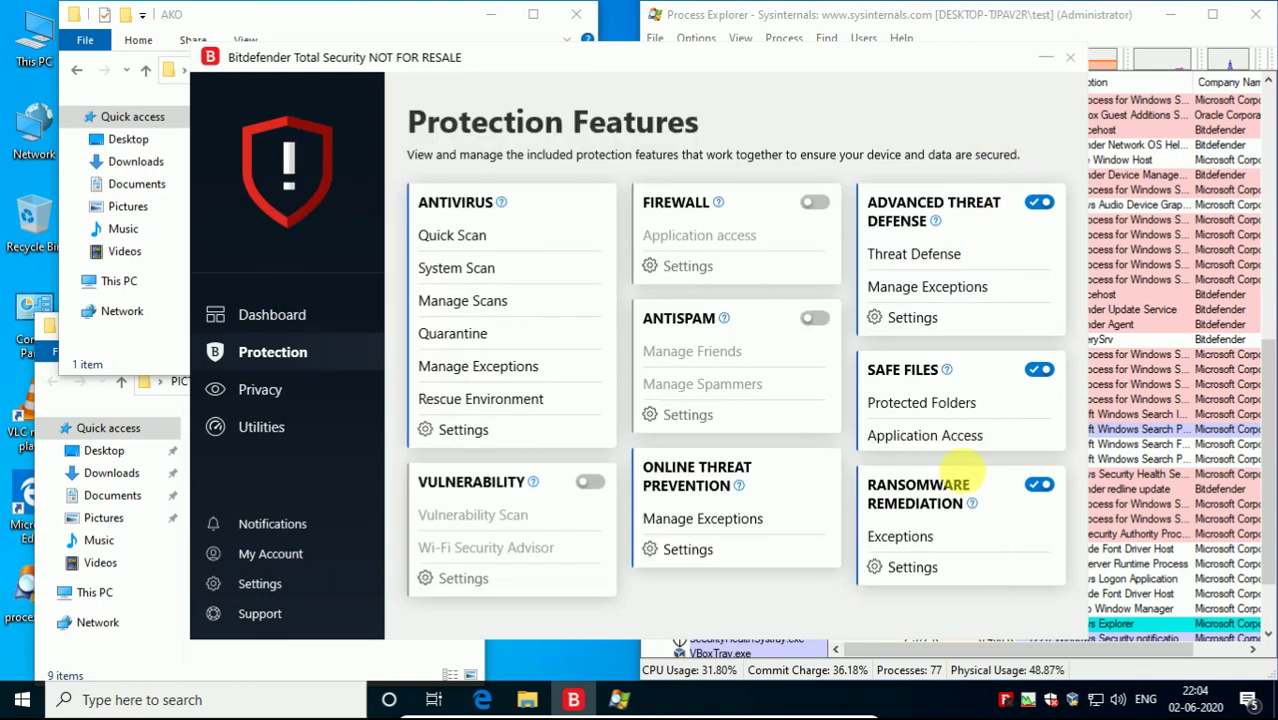
pyautogui.click(913, 490)
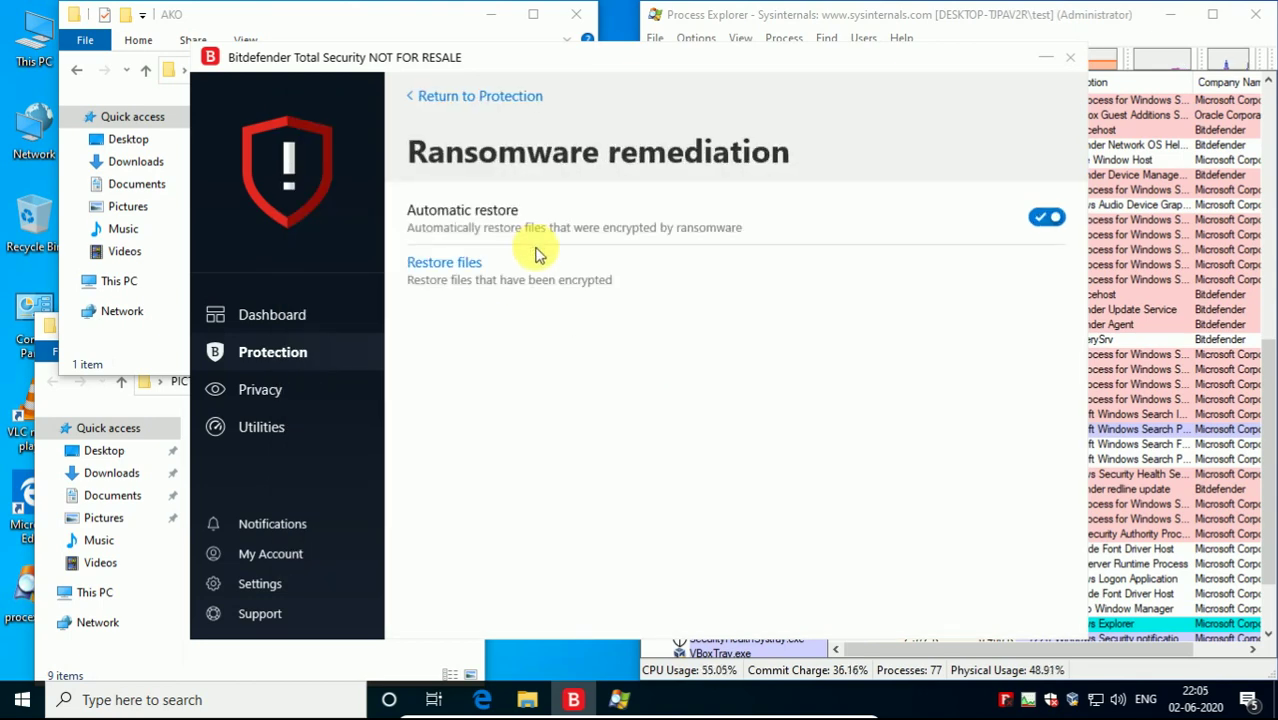
pyautogui.click(245, 316)
pyautogui.click(1046, 58)
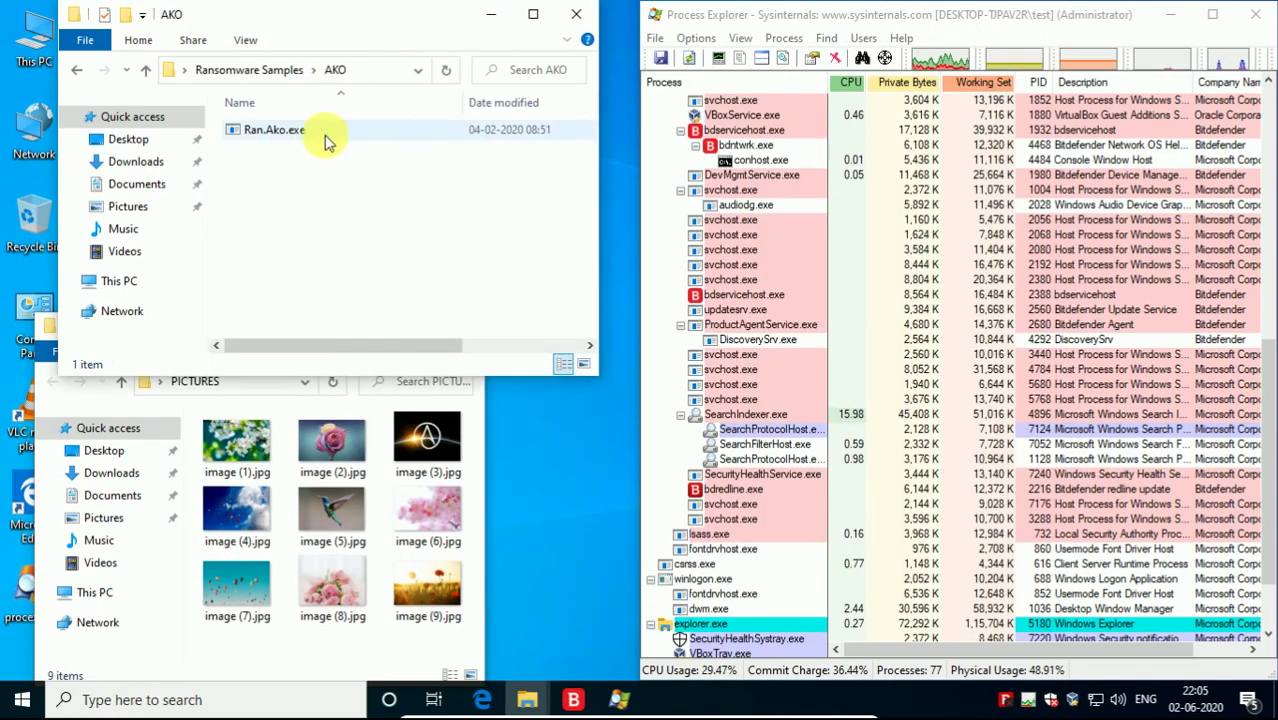
# Run Ran.Ako.exe from the AKO folder and watch its processes in Process Explorer
pyautogui.rightClick(325, 140)
pyautogui.click(378, 163)
pyautogui.scroll(-3, 861, 417)
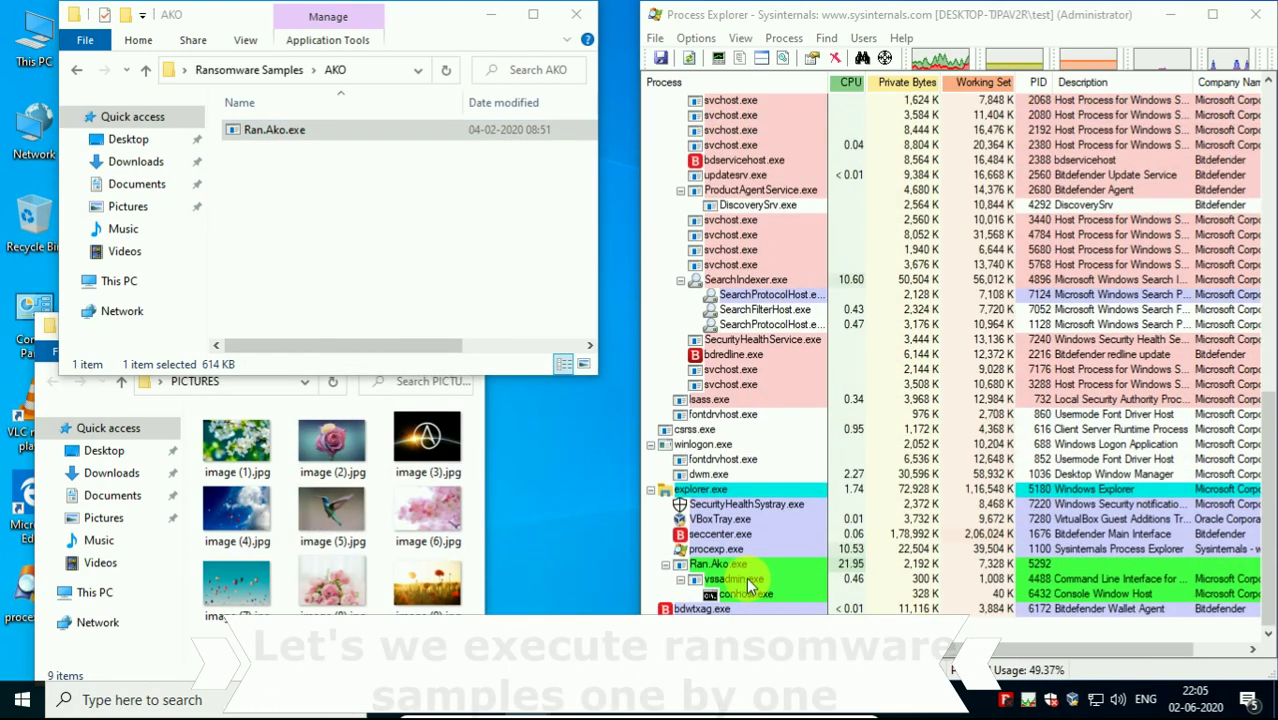
pyautogui.click(426, 276)
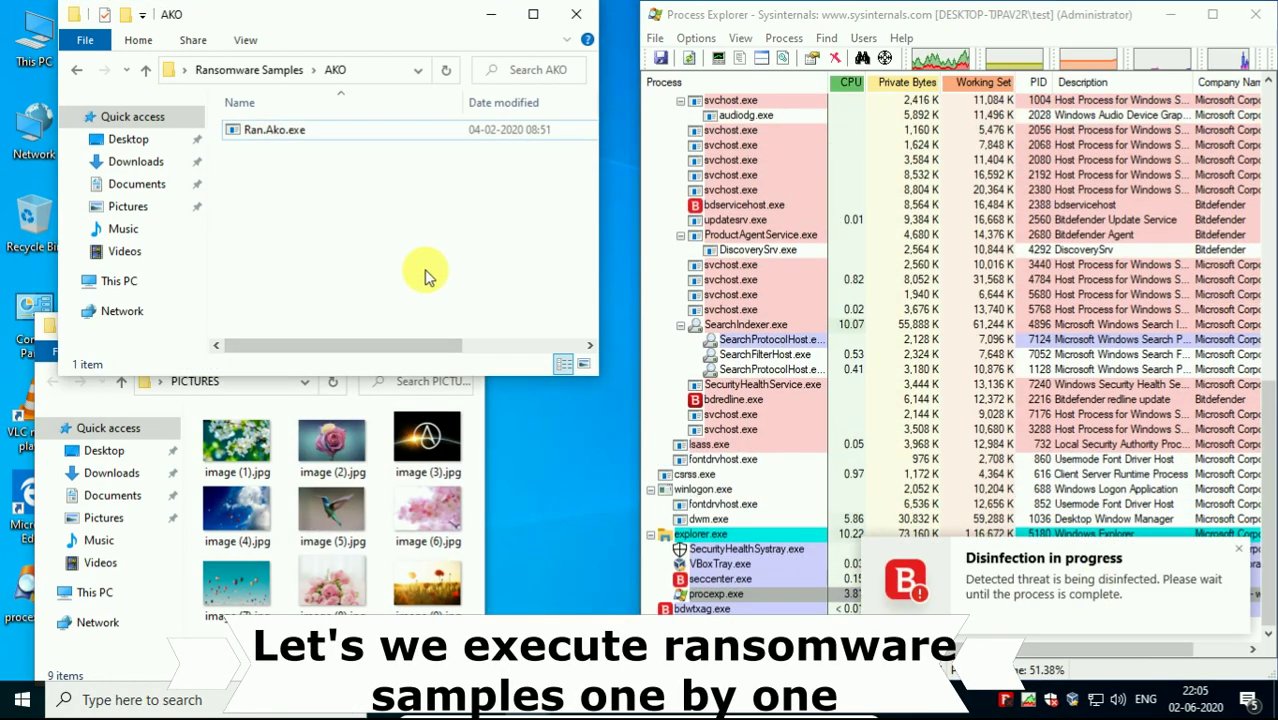
# Open the Annabelle folder in Ransomware Samples and run its sample
pyautogui.hotkey('alt', 'Up')
pyautogui.doubleClick(288, 143)
pyautogui.rightClick(303, 131)
pyautogui.click(333, 163)
pyautogui.click(890, 376)
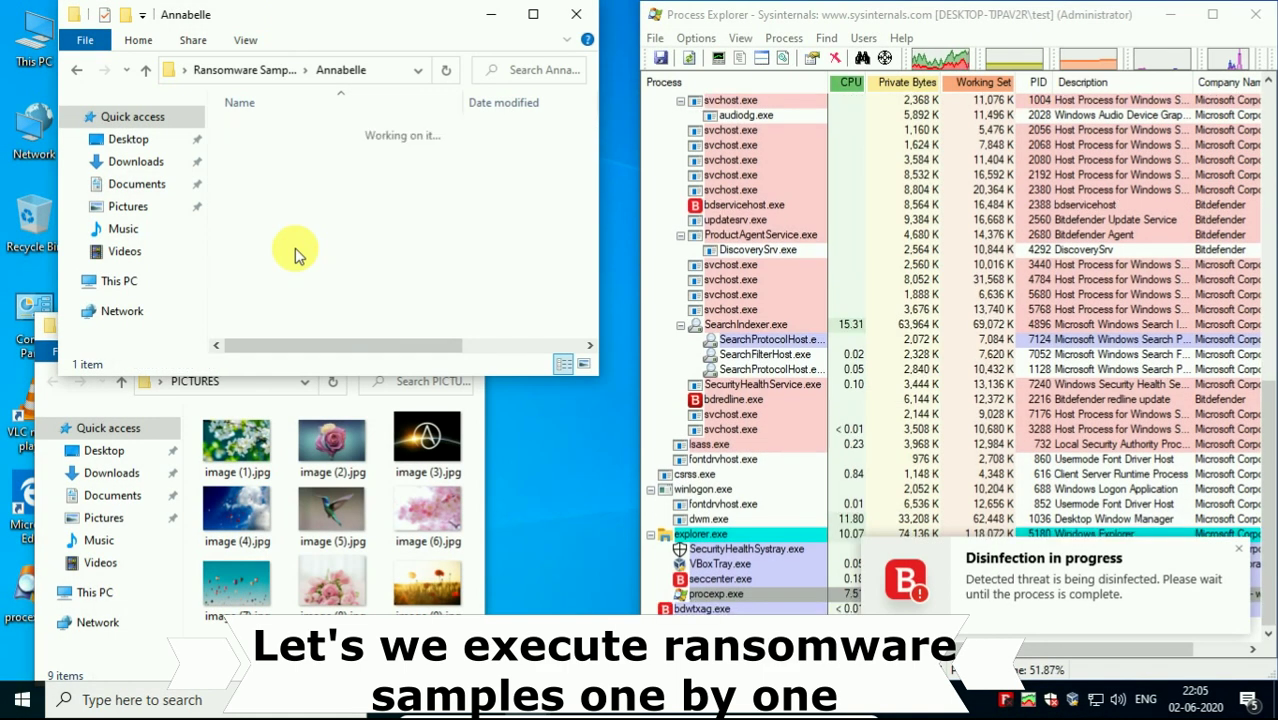
# Run Ran.AnteFrigus.exe, Ran.AnteFrigus2.exe and Ran.Antifrigus3.exe from the AnteFrigus folder
pyautogui.hotkey('alt', 'Up')
pyautogui.doubleClick(280, 168)
pyautogui.click(260, 130)
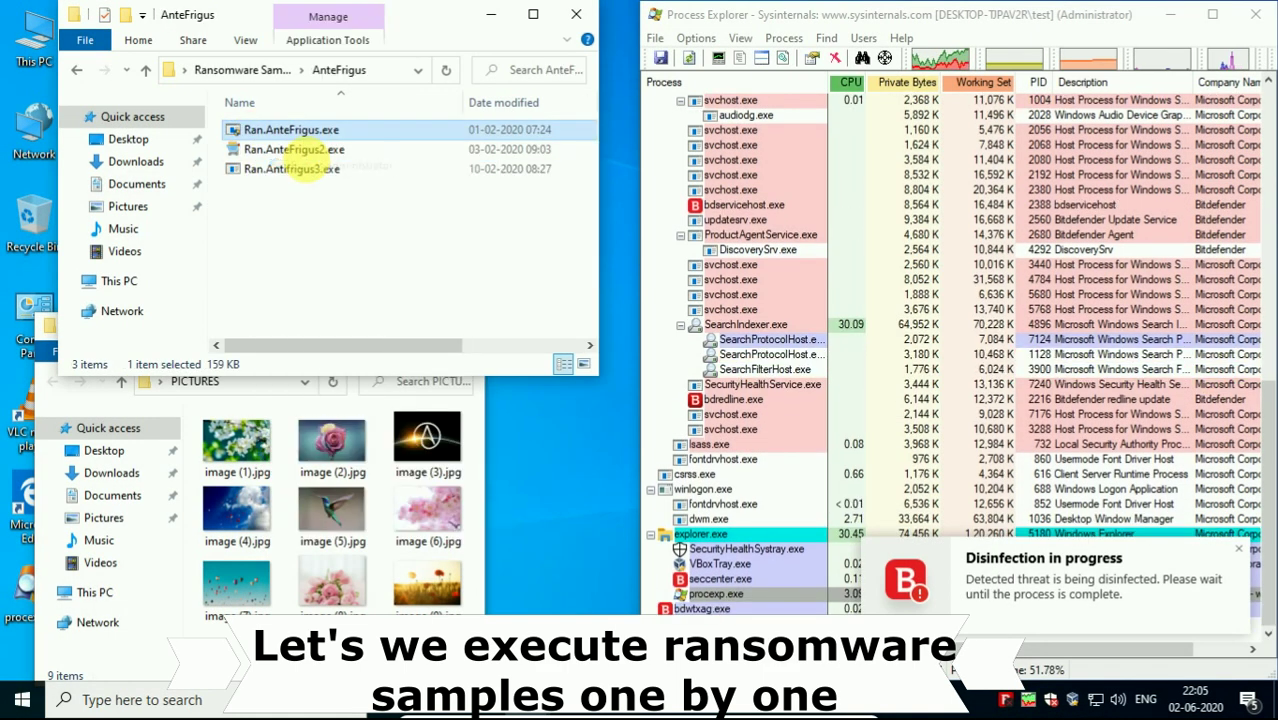
pyautogui.click(288, 149)
pyautogui.rightClick(288, 149)
pyautogui.click(318, 179)
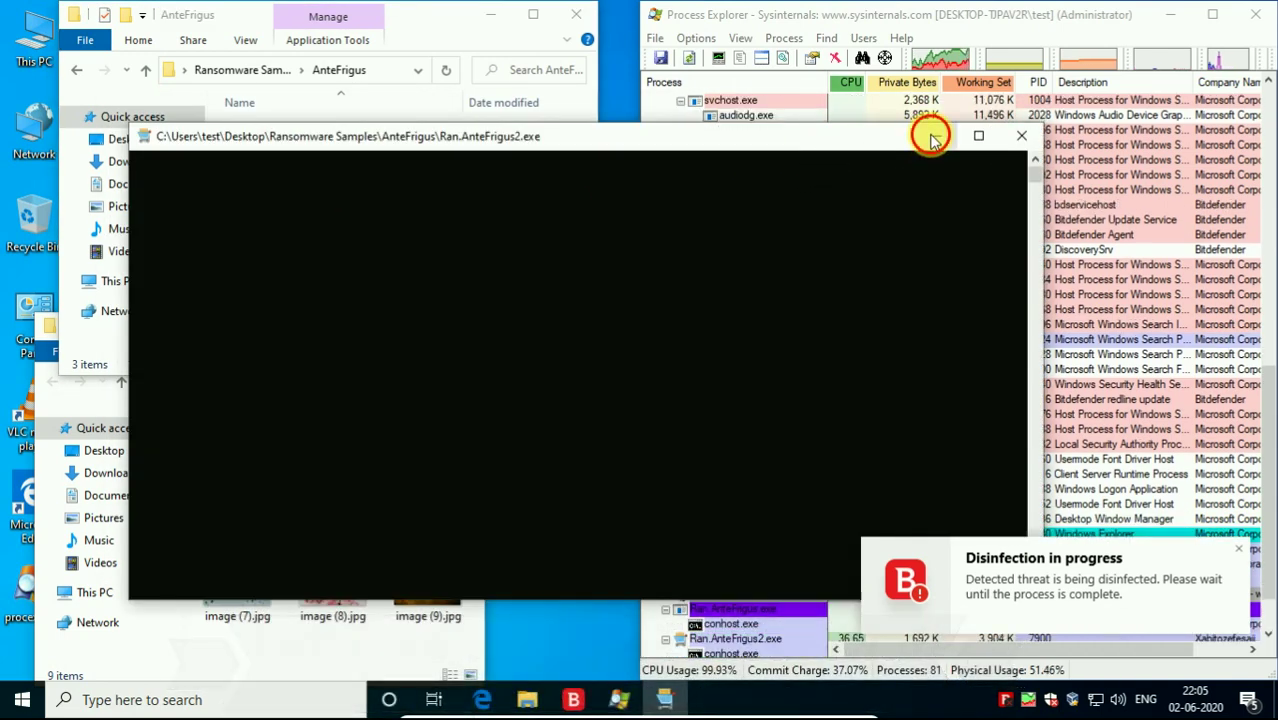
pyautogui.click(271, 168)
pyautogui.rightClick(280, 169)
pyautogui.click(321, 183)
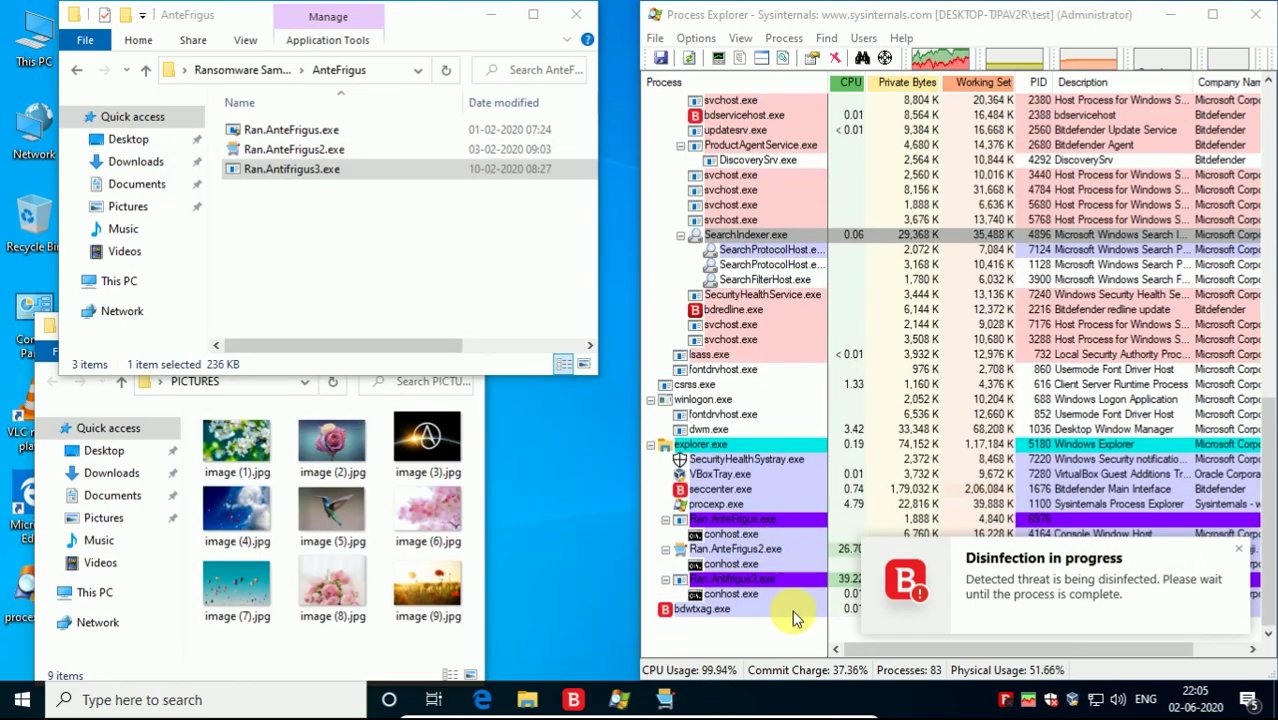
# Open the Autotron folder in Ransomware Samples and run Ran.Autotron.exe
pyautogui.press('BackSpace')
pyautogui.doubleClick(276, 194)
pyautogui.rightClick(276, 131)
pyautogui.click(285, 157)
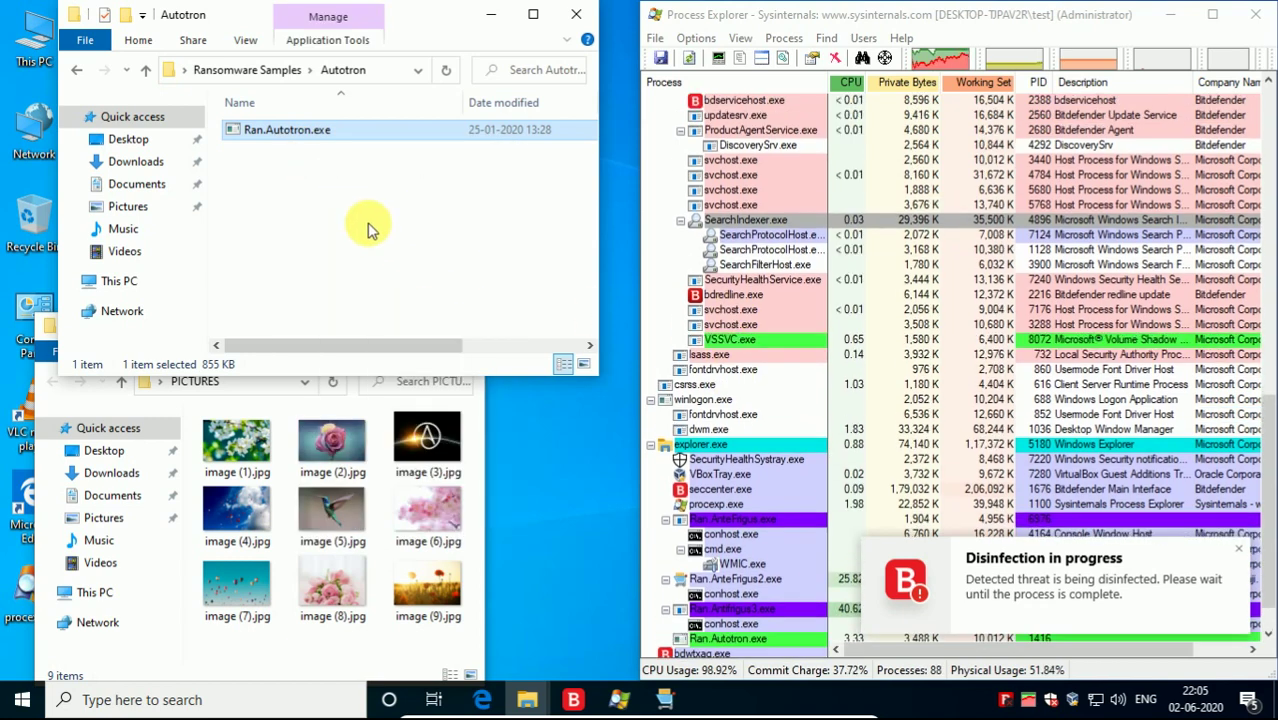
# Run Ran.bigbosshorse.exe from the BigBossHorse folder, check the process list and dismiss the disinfection notification
pyautogui.press('BackSpace')
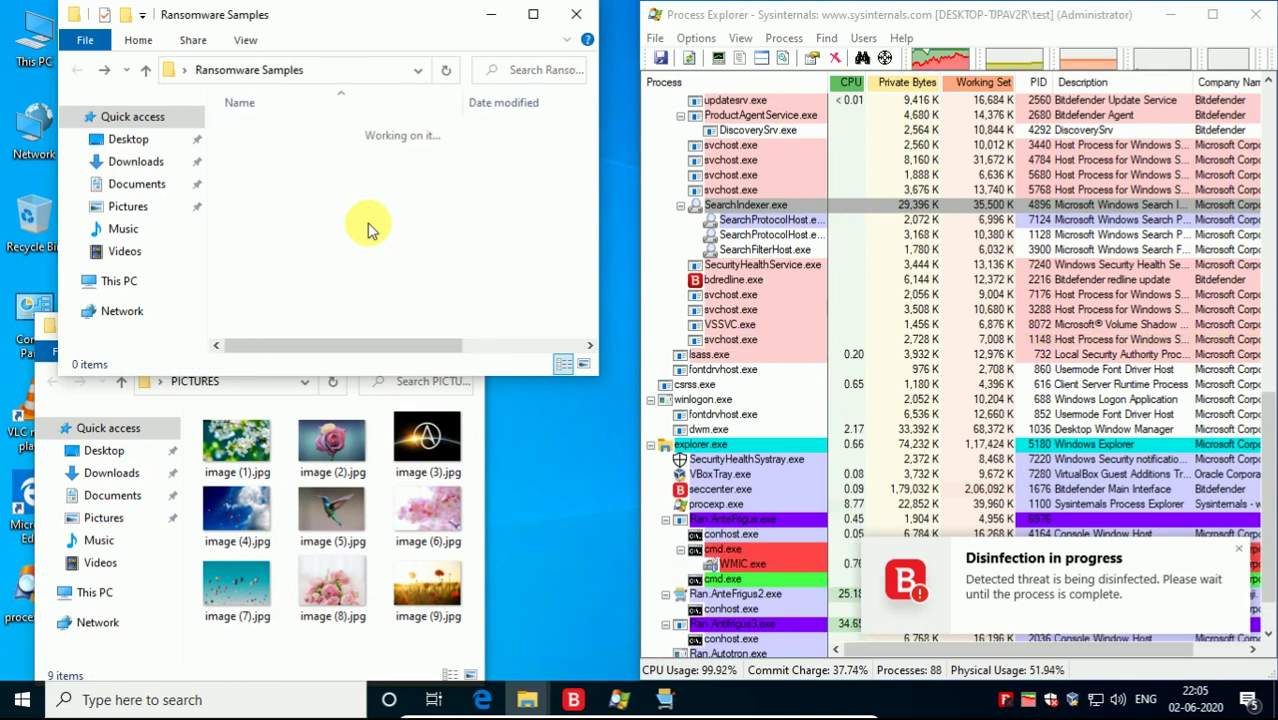
pyautogui.doubleClick(322, 207)
pyautogui.rightClick(285, 134)
pyautogui.click(314, 165)
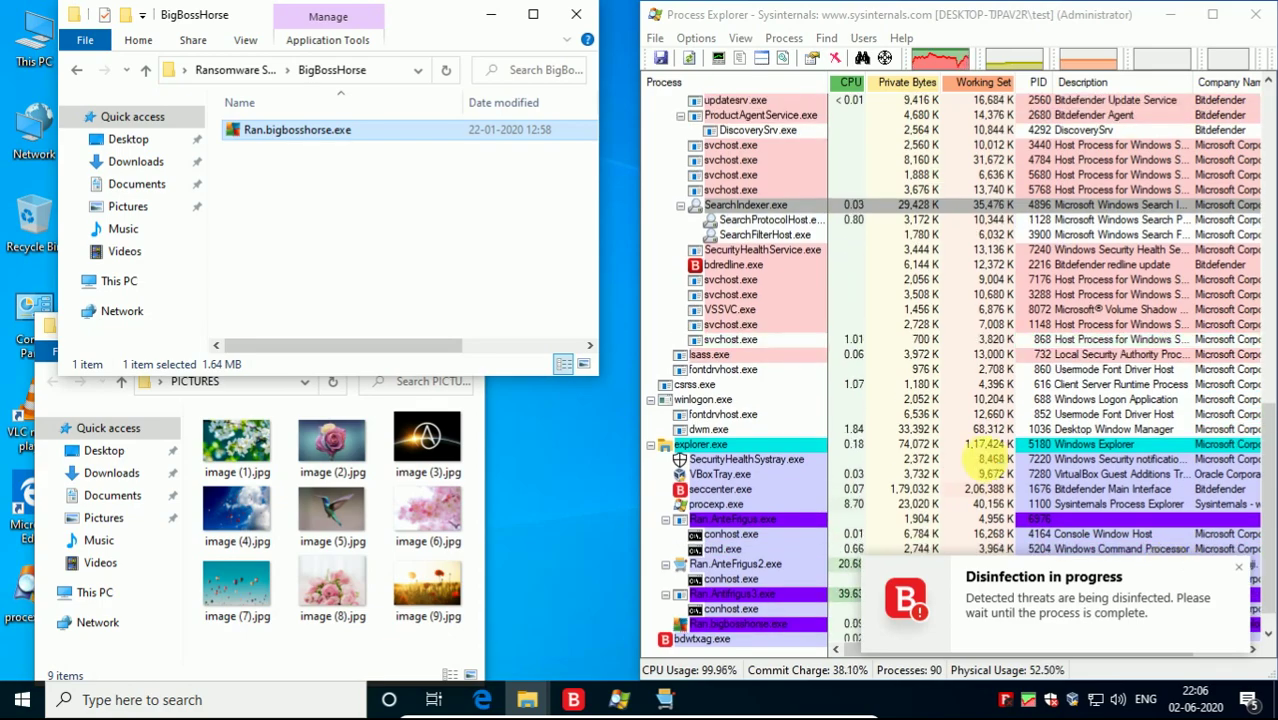
pyautogui.scroll(15, 990, 465)
pyautogui.scroll(-15, 990, 465)
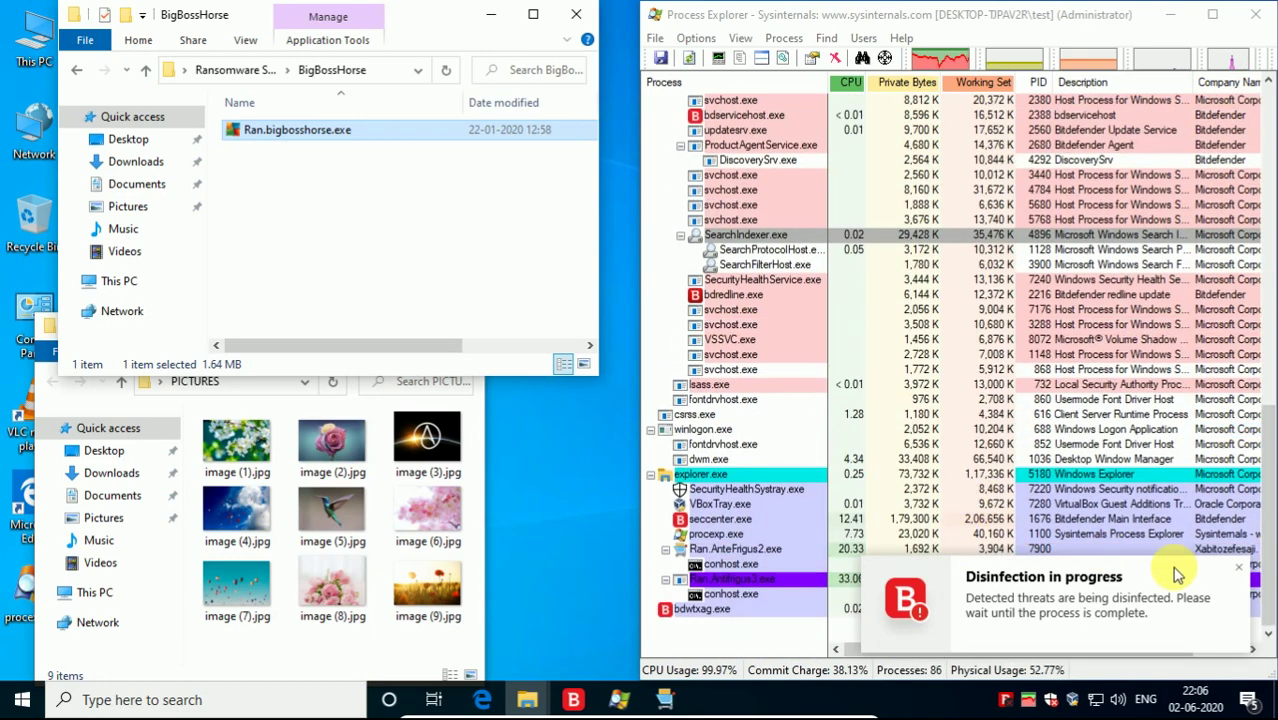
pyautogui.click(1238, 567)
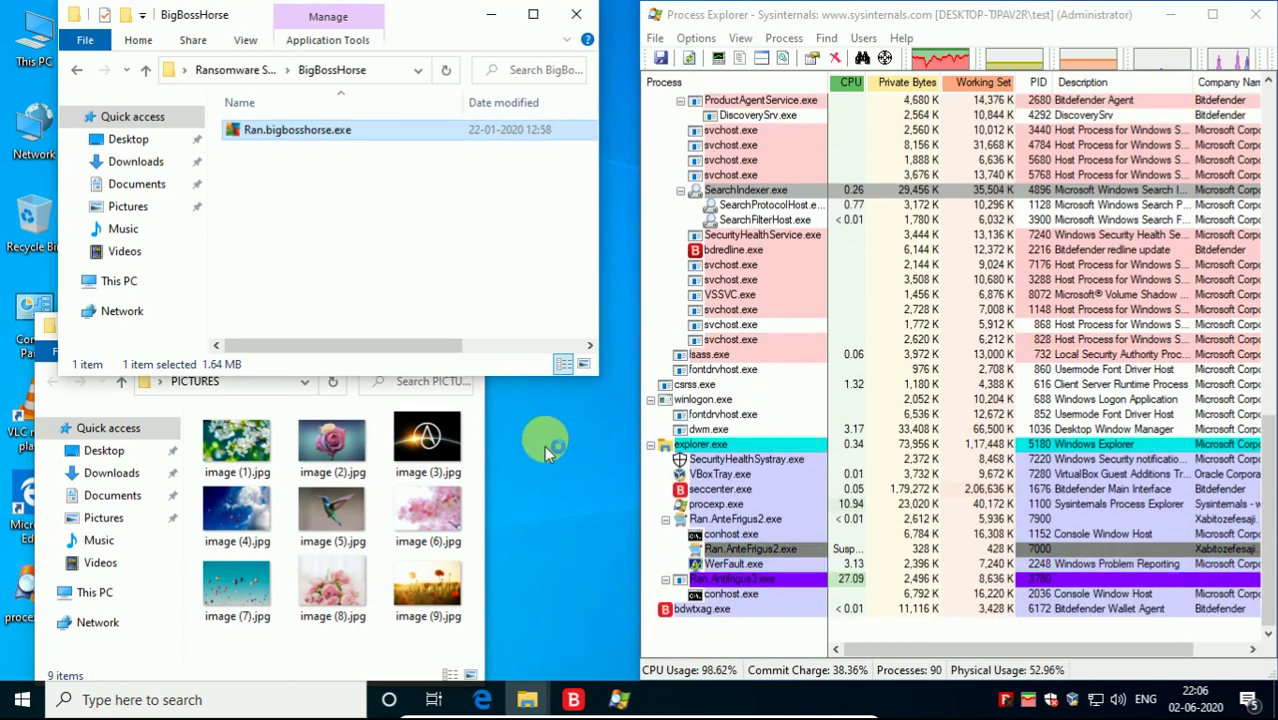
# Refresh the desktop and check the images in the PICTURES folder for signs of encryption
pyautogui.click(573, 473)
pyautogui.rightClick(573, 473)
pyautogui.click(578, 486)
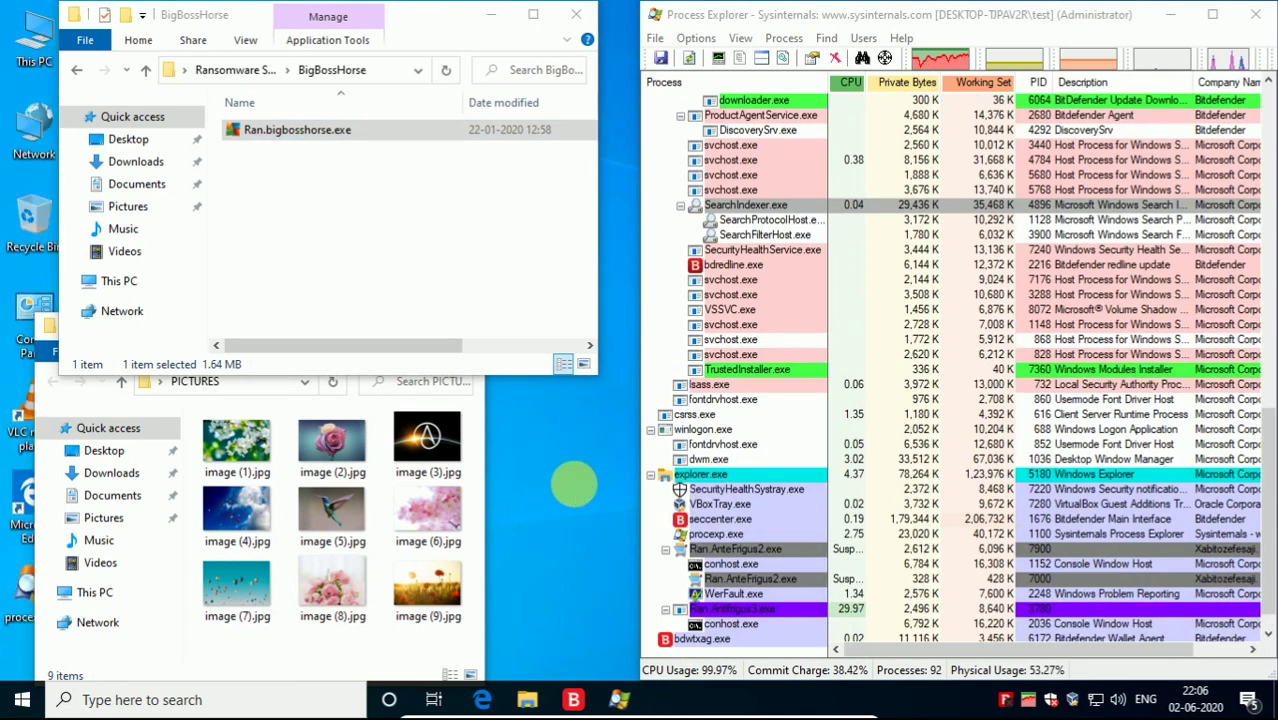
pyautogui.rightClick(412, 632)
pyautogui.click(429, 447)
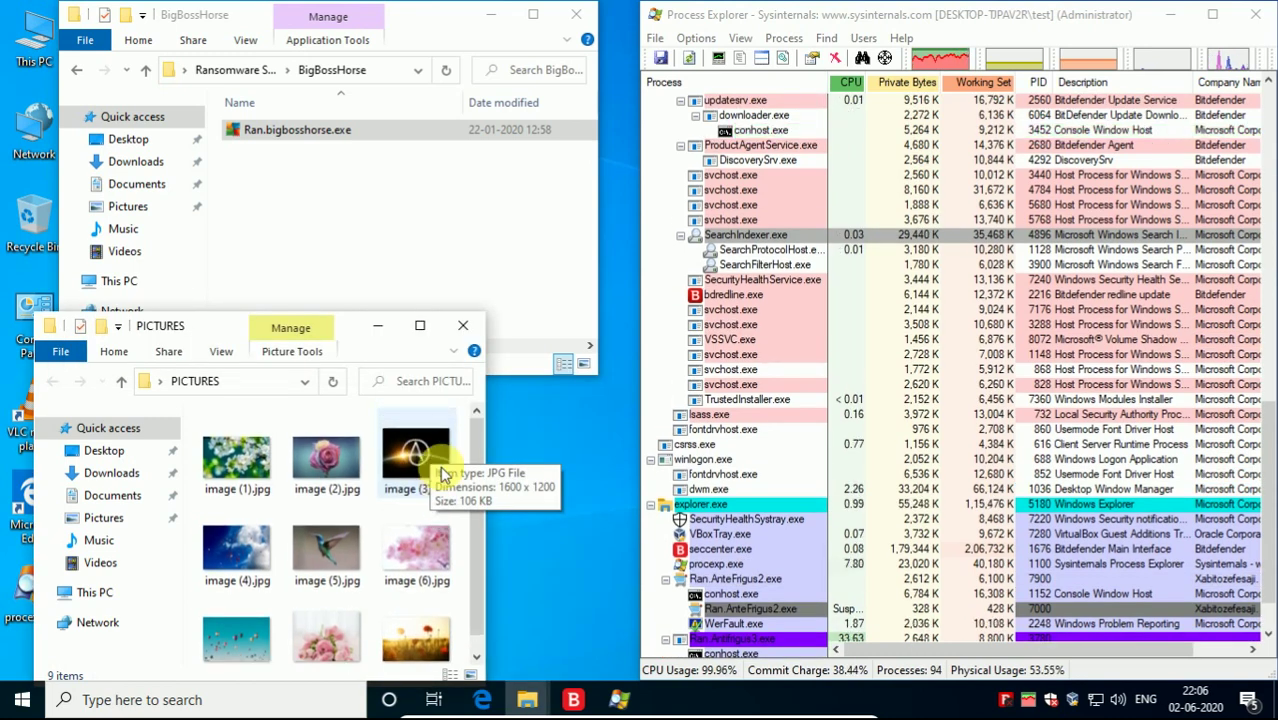
pyautogui.click(580, 478)
pyautogui.click(453, 272)
# Open the Bitpylock folder in Ransomware Samples and run Ran.BitPyLock.exe
pyautogui.hotkey('alt', 'Up')
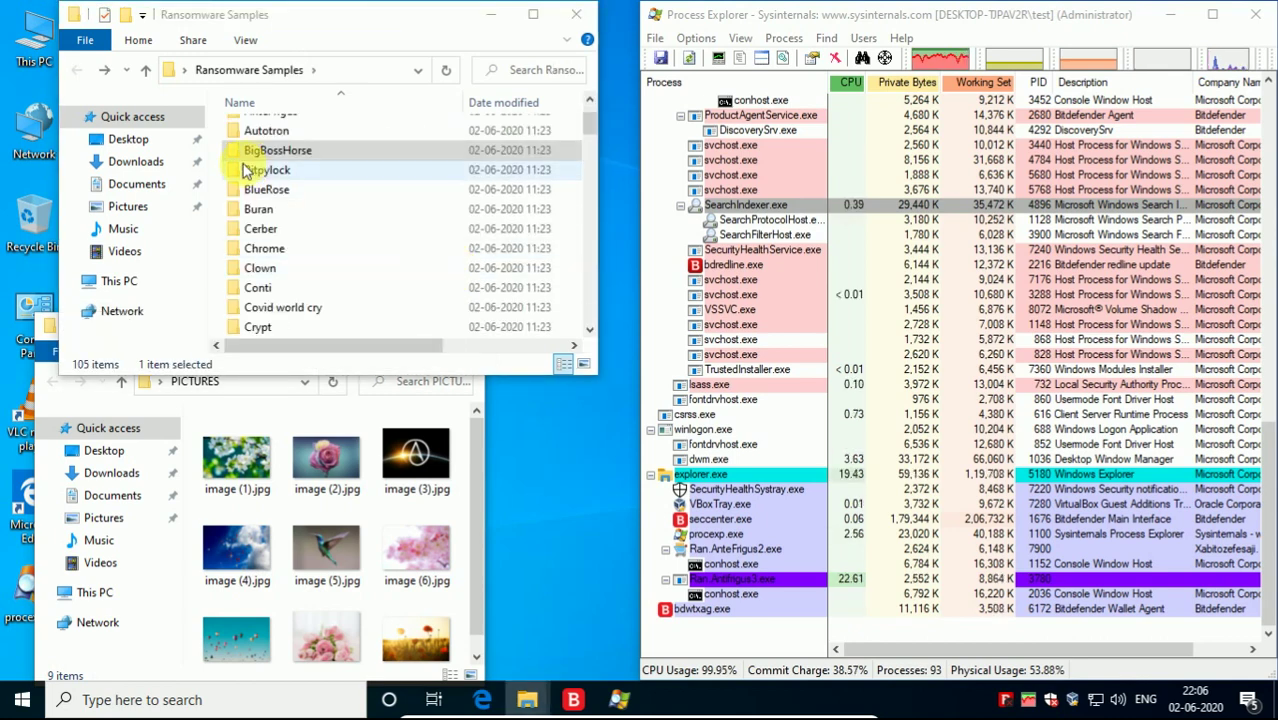
pyautogui.doubleClick(251, 171)
pyautogui.click(258, 130)
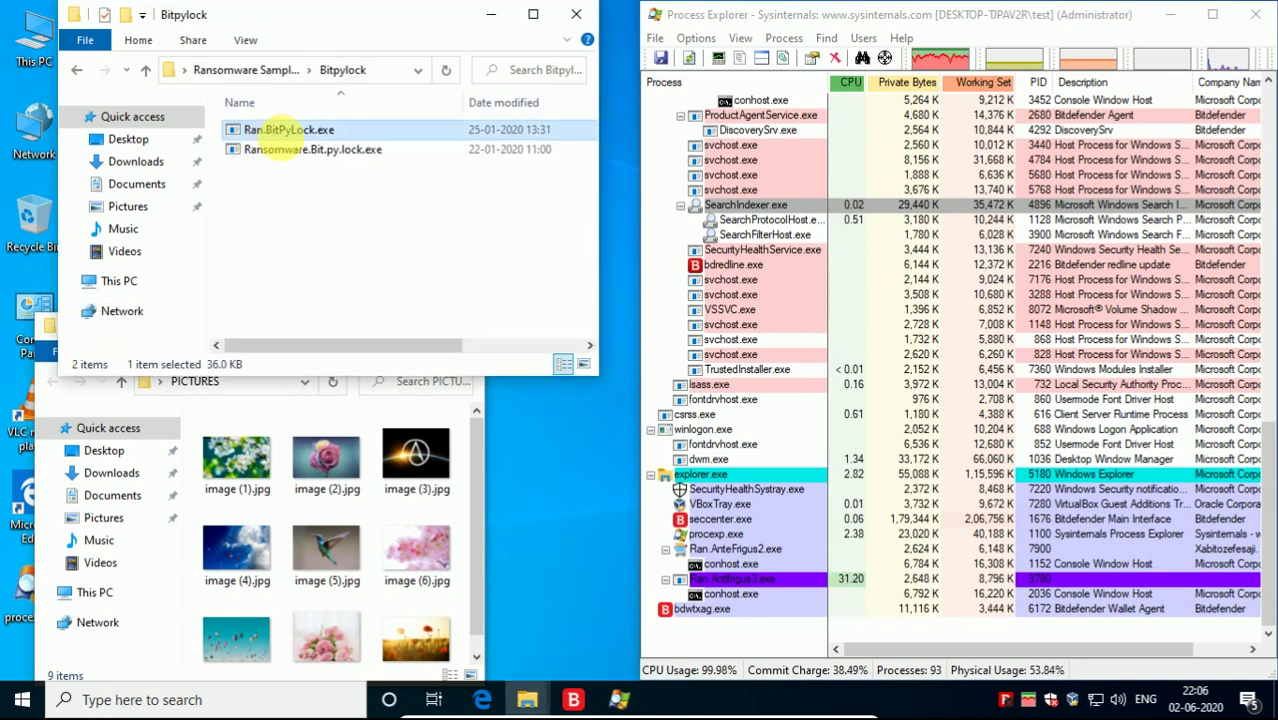
pyautogui.rightClick(258, 130)
pyautogui.click(387, 222)
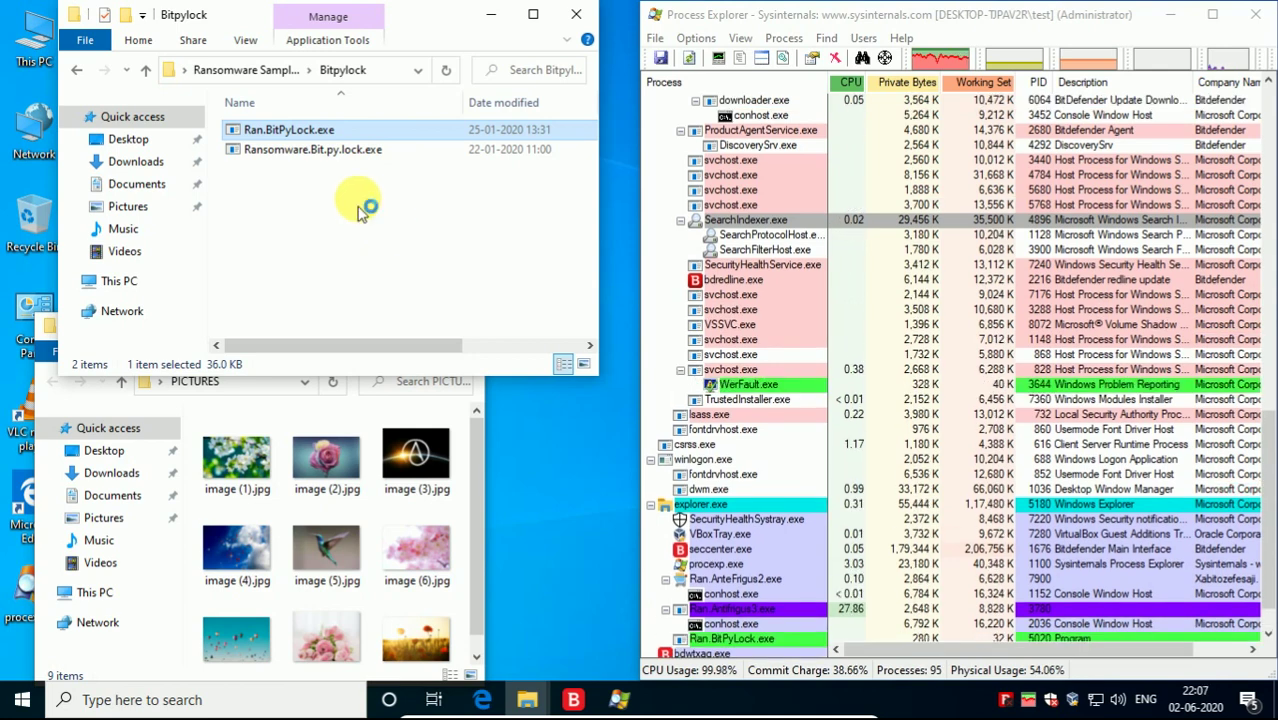
# Run Ransomware.Bit.py.lock.exe and keep blocking ran.antifrigus3.exe in the Safe Files alert
pyautogui.click(340, 150)
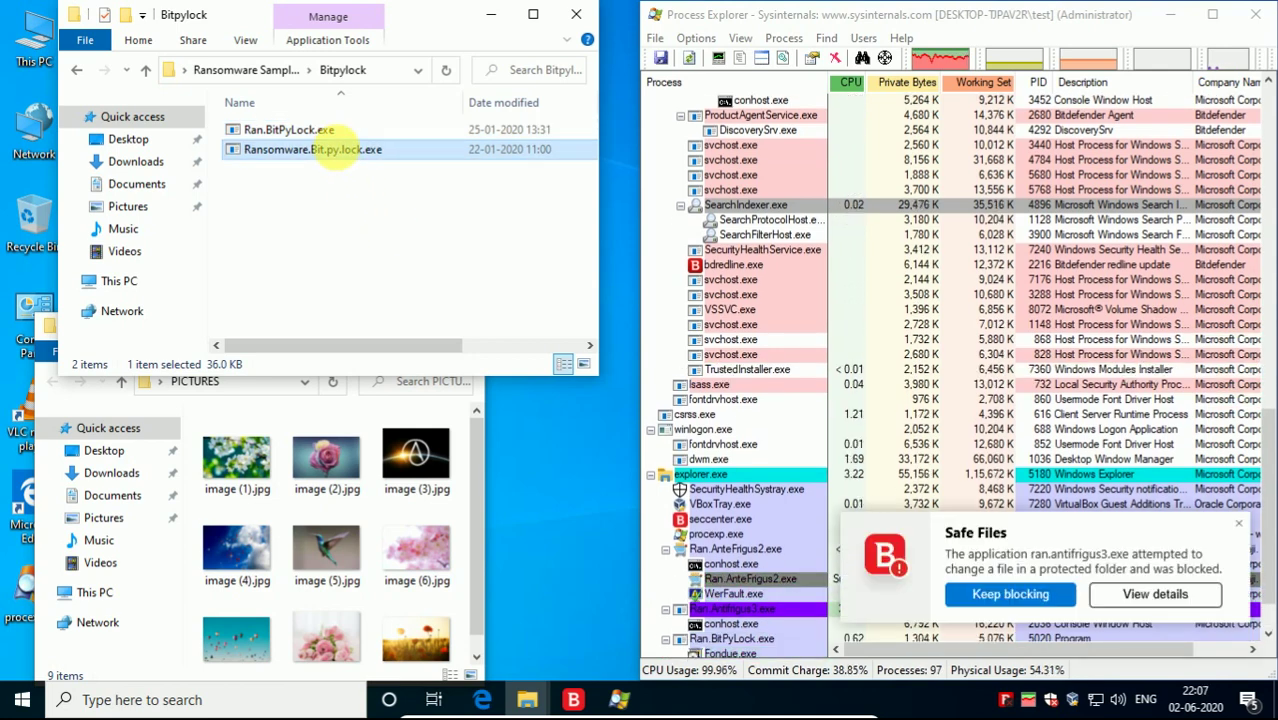
pyautogui.rightClick(340, 150)
pyautogui.click(805, 208)
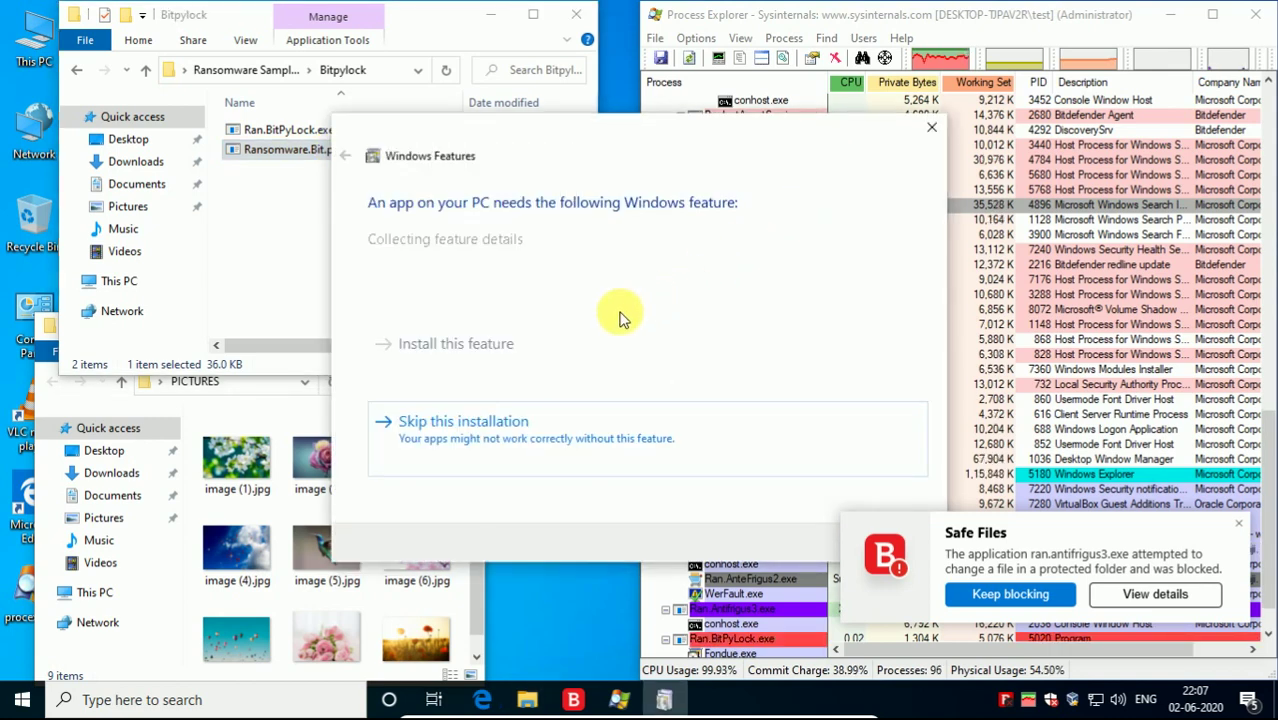
pyautogui.rightClick(345, 155)
pyautogui.click(365, 177)
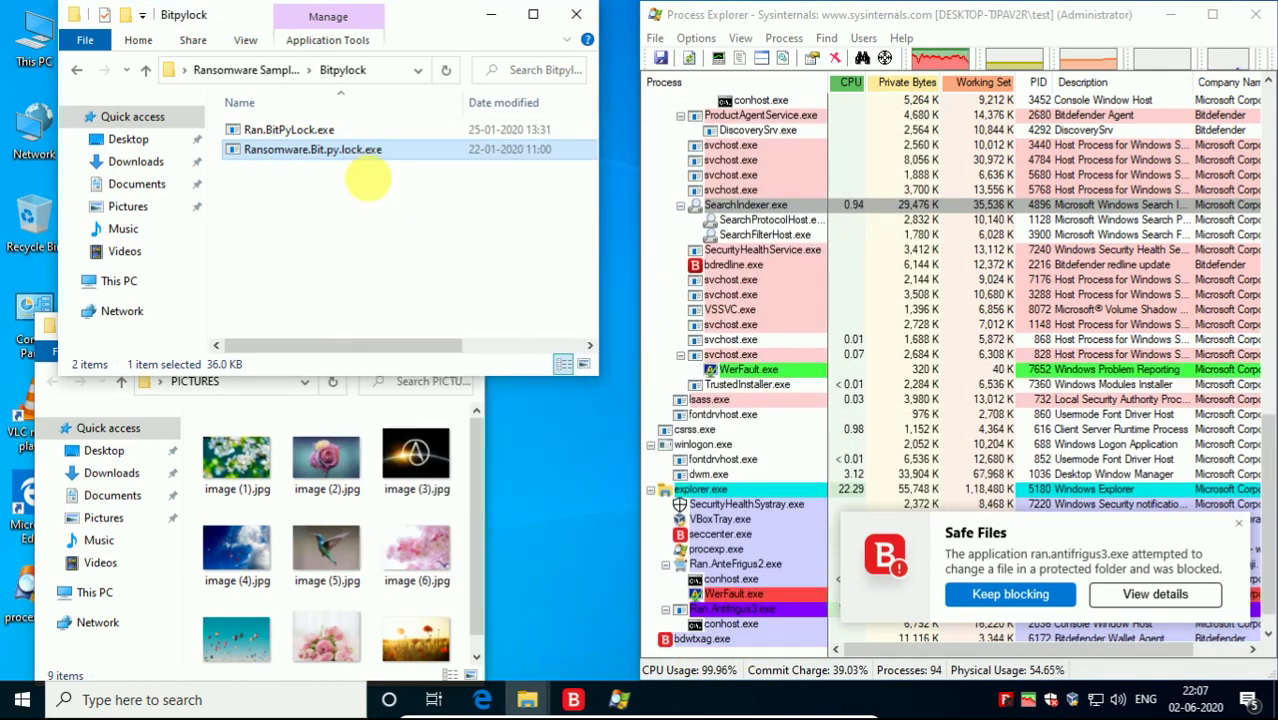
pyautogui.click(1010, 594)
pyautogui.scroll(-2, 975, 470)
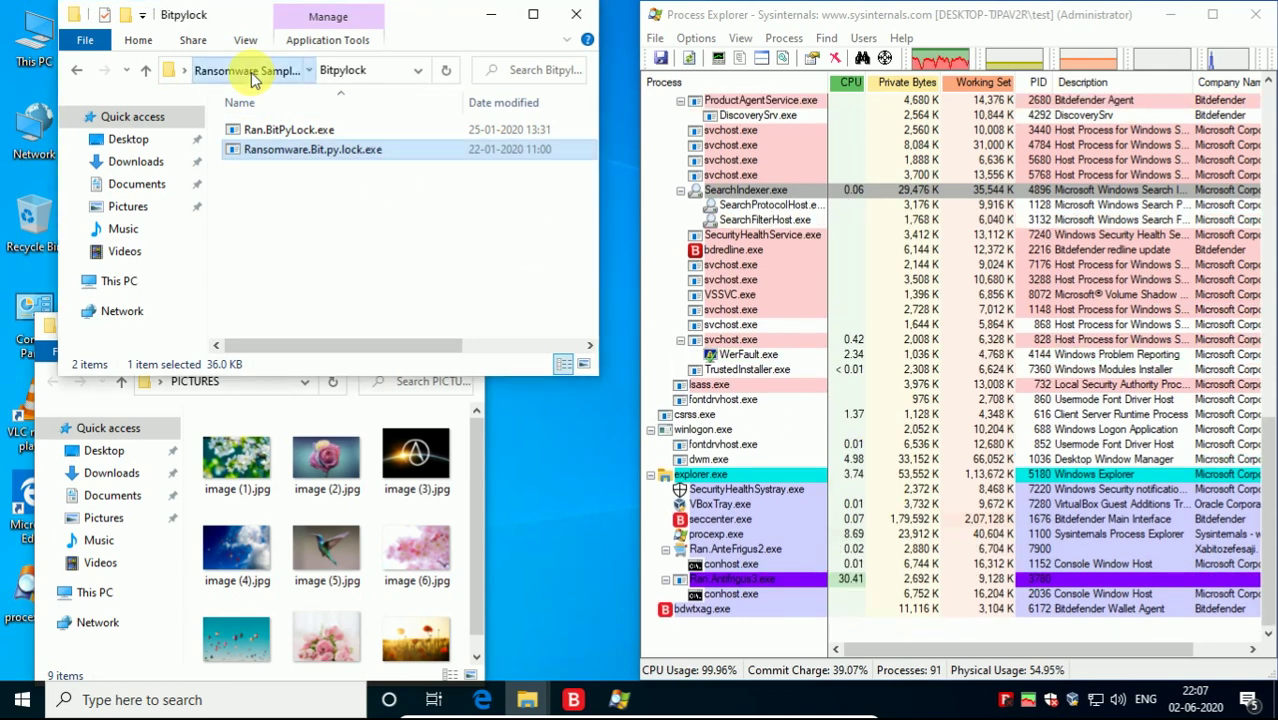
# Run Ran.Bluerose.exe from the BlueRose folder and check the process list in Process Explorer
pyautogui.click(238, 69)
pyautogui.doubleClick(310, 189)
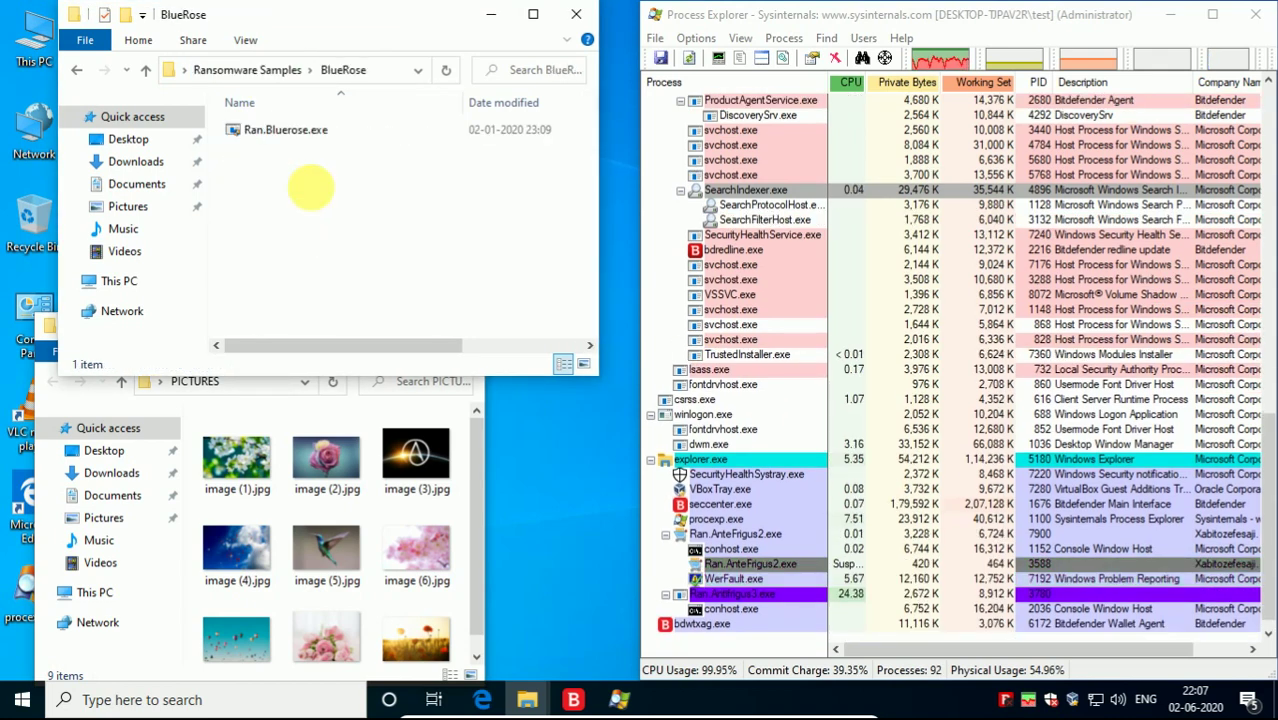
pyautogui.click(290, 129)
pyautogui.rightClick(297, 124)
pyautogui.click(322, 157)
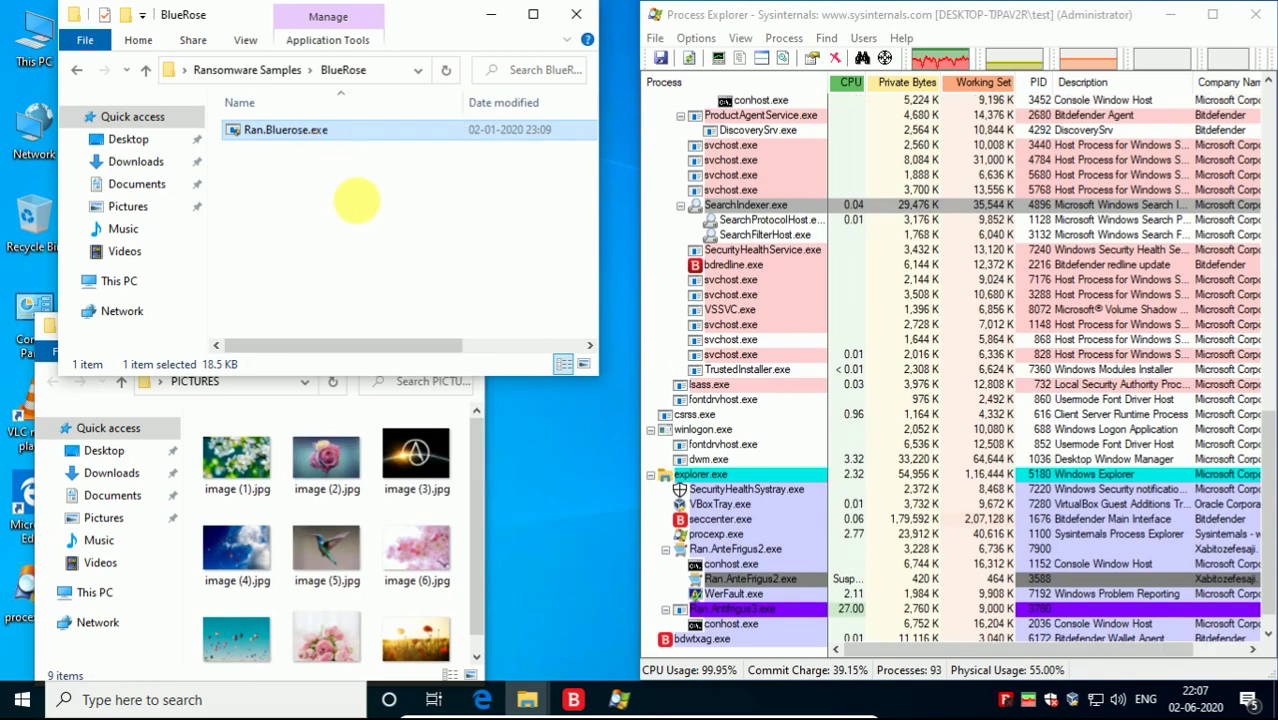
pyautogui.scroll(-1, 984, 442)
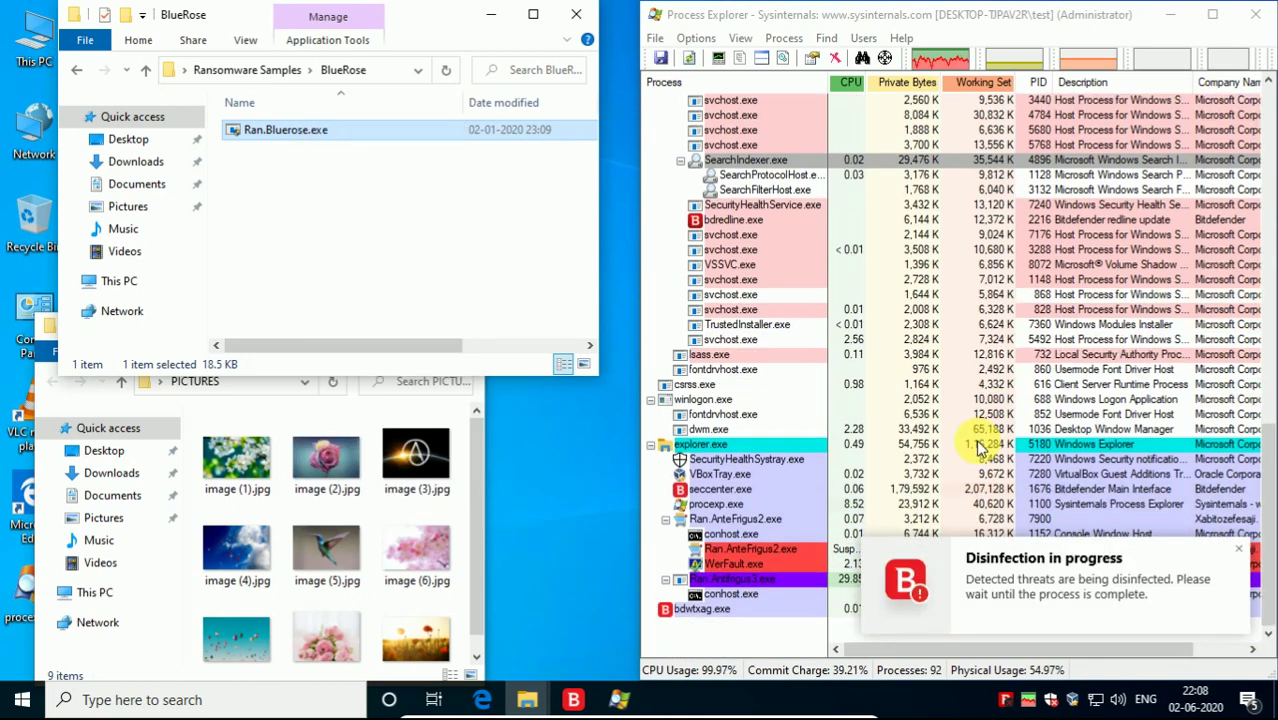
# Open the Buran folder in Ransomware Samples and run Ran.buran.exe as administrator
pyautogui.click(473, 258)
pyautogui.hotkey('alt', 'Up')
pyautogui.doubleClick(471, 256)
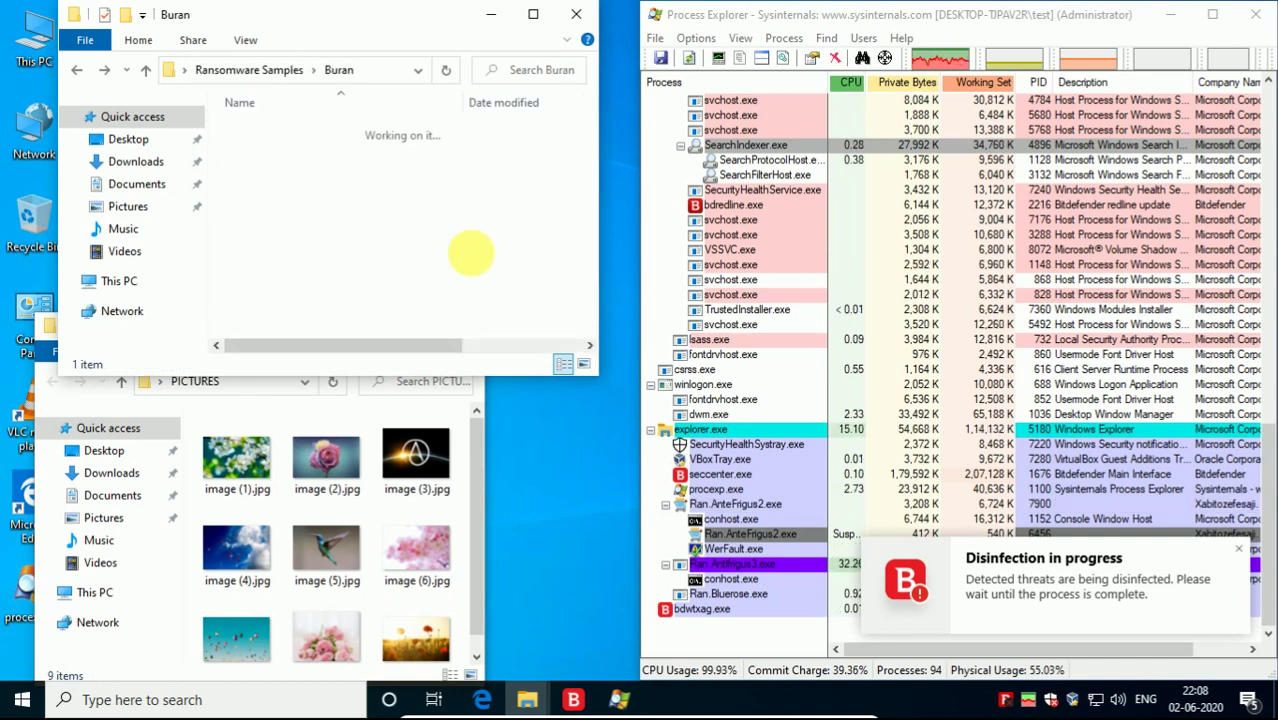
pyautogui.click(299, 132)
pyautogui.rightClick(305, 129)
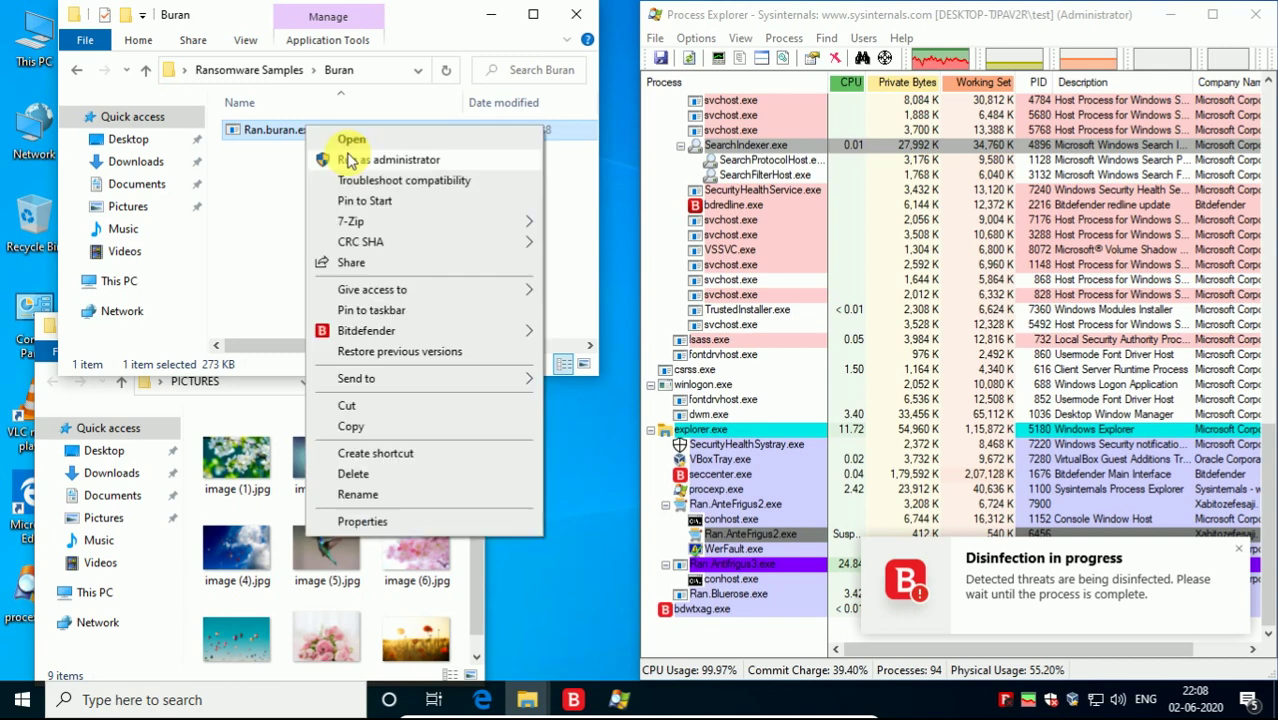
pyautogui.click(349, 160)
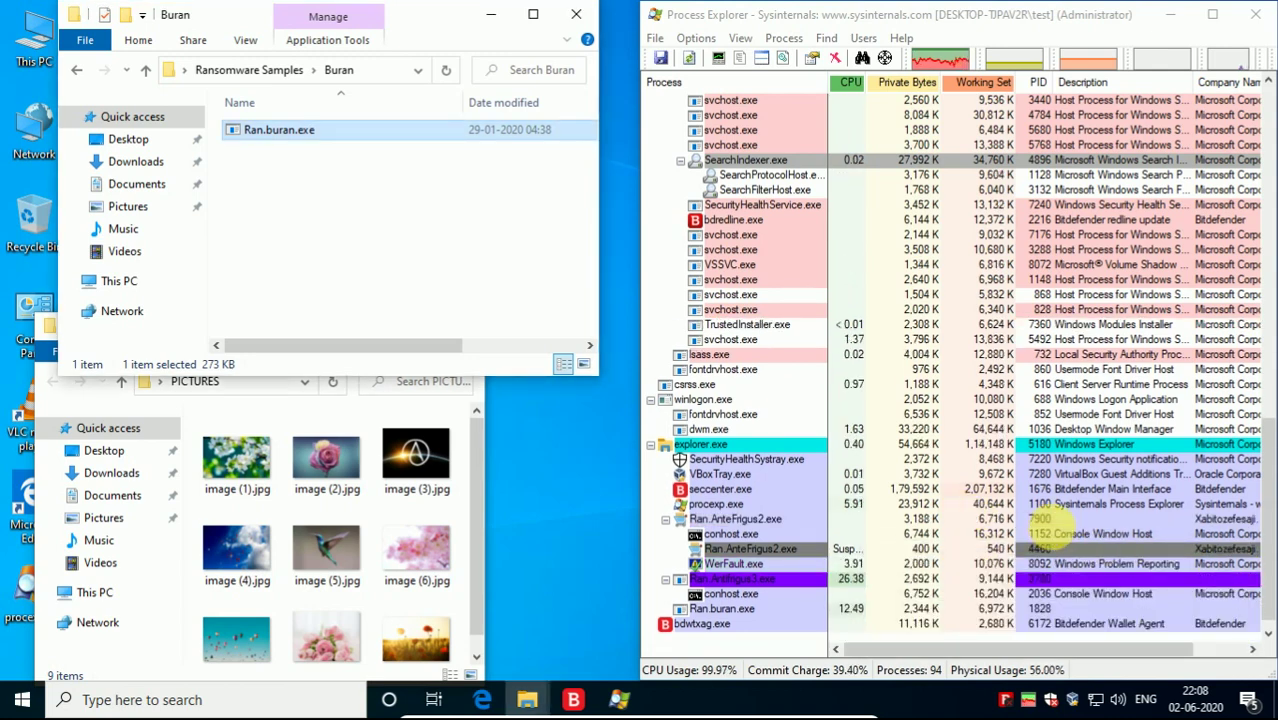
# Open the Cerber folder in Ransomware Samples and run Ran.Cerber.exe as administrator
pyautogui.click(542, 294)
pyautogui.press('BackSpace')
pyautogui.doubleClick(540, 296)
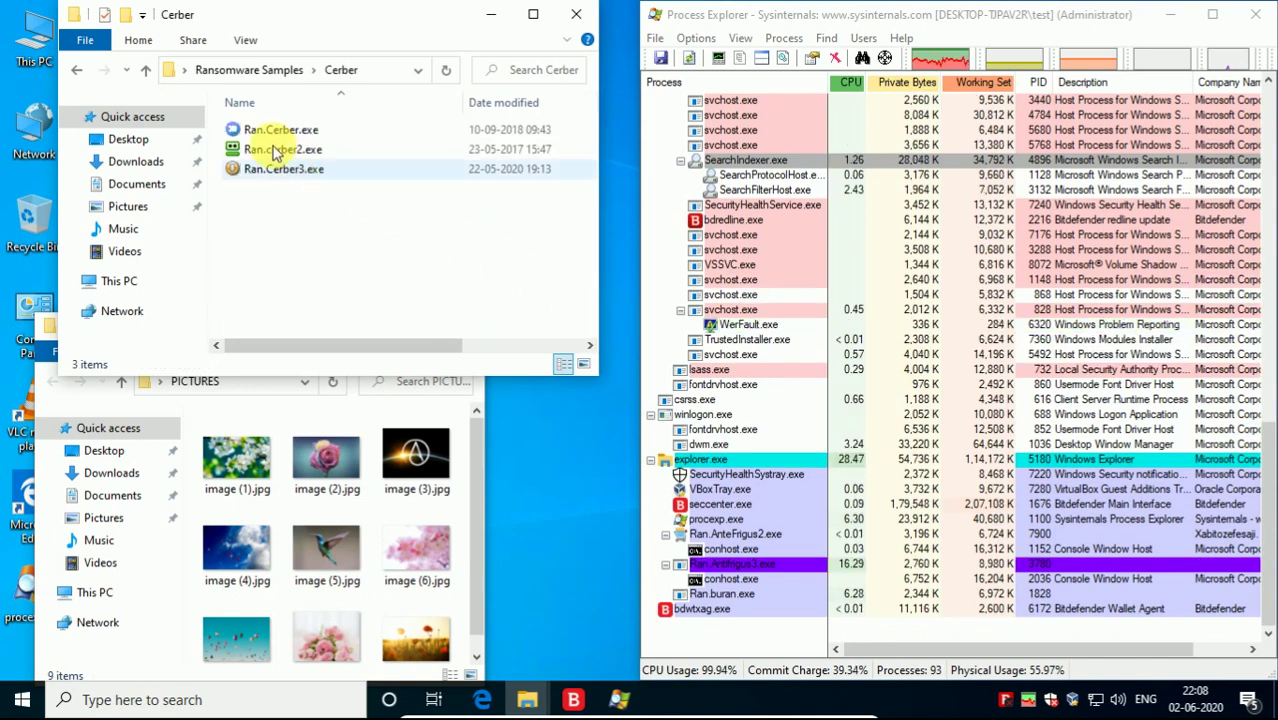
pyautogui.rightClick(260, 133)
pyautogui.click(306, 168)
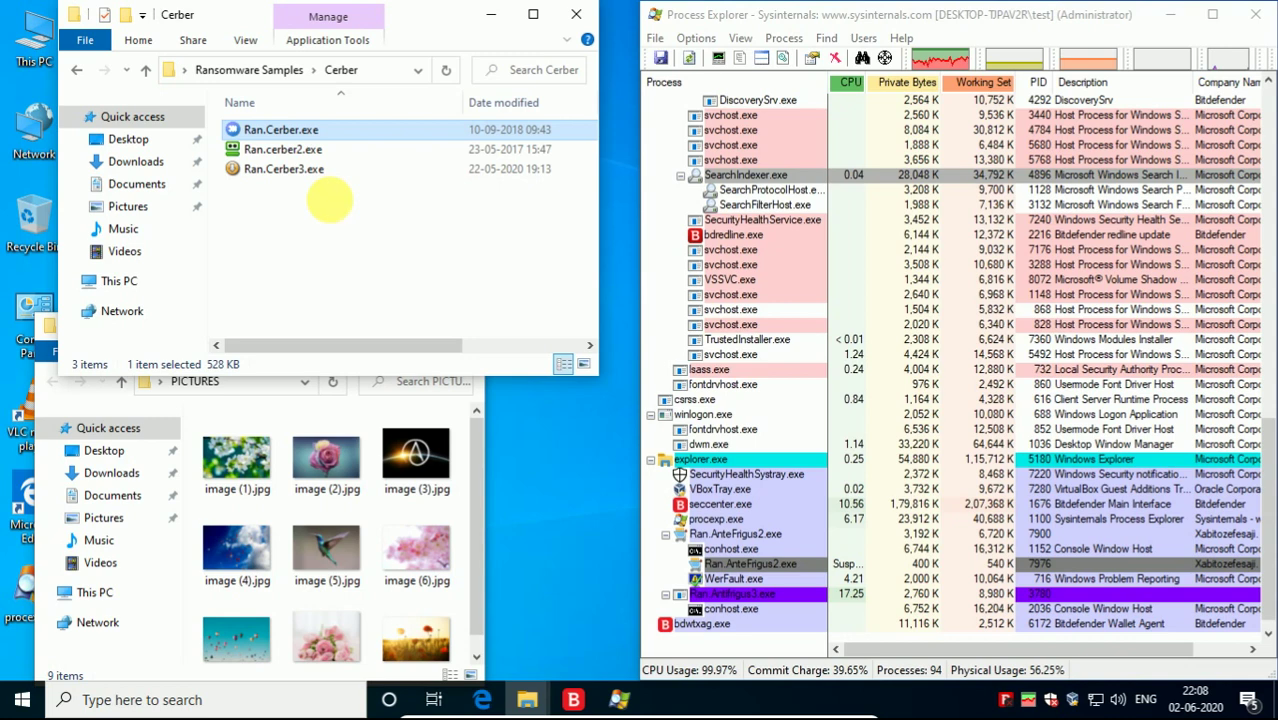
# Run Ran.cerber2.exe and Ran.Cerber3.exe from the Cerber folder as administrator
pyautogui.click(285, 150)
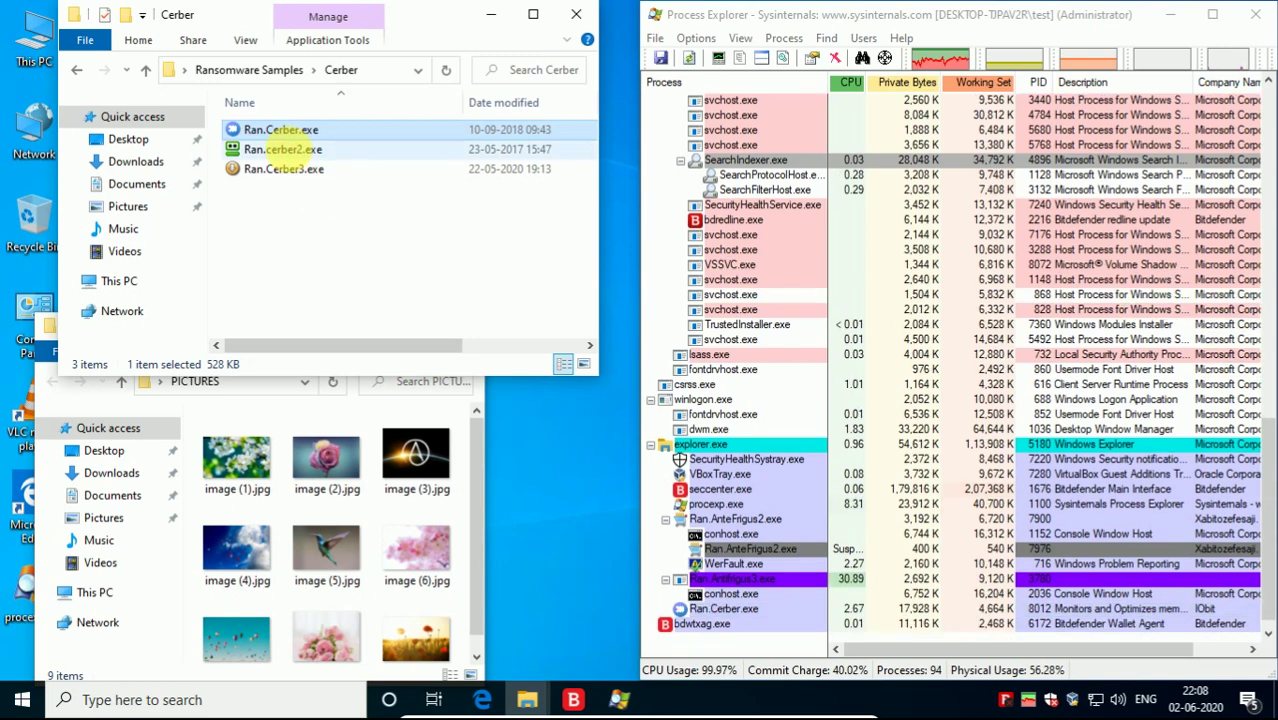
pyautogui.rightClick(286, 150)
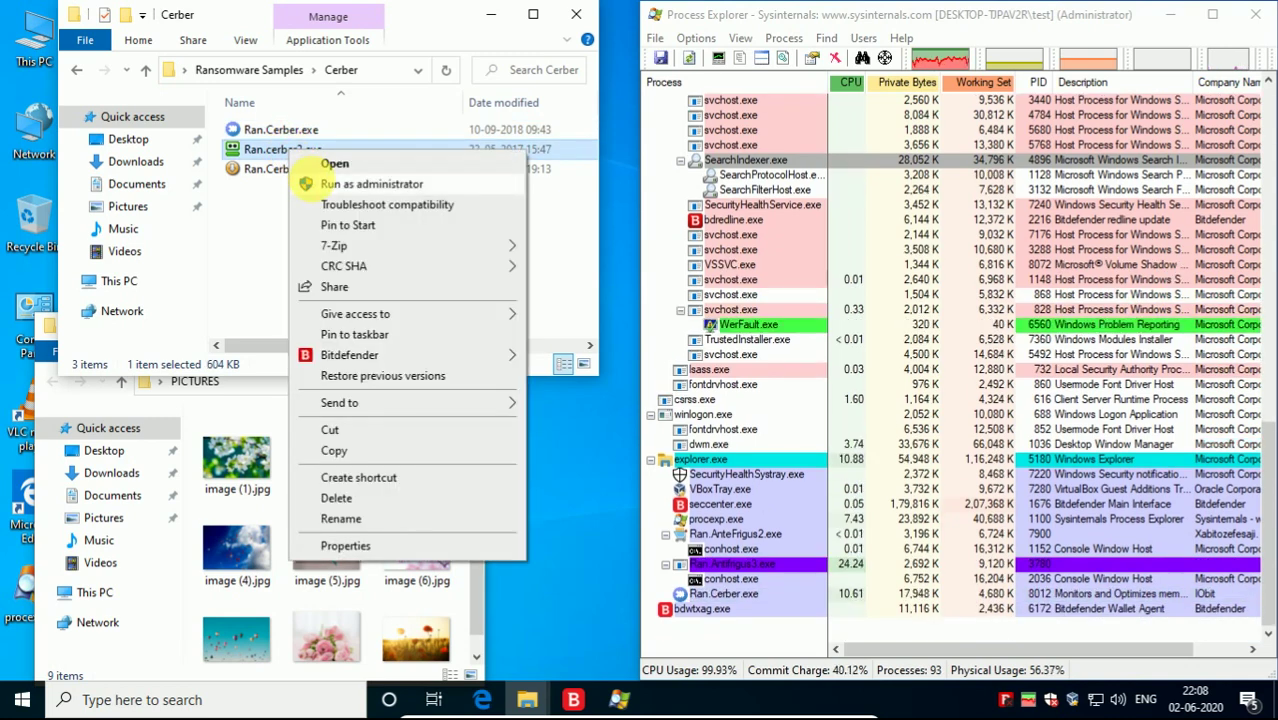
pyautogui.click(310, 183)
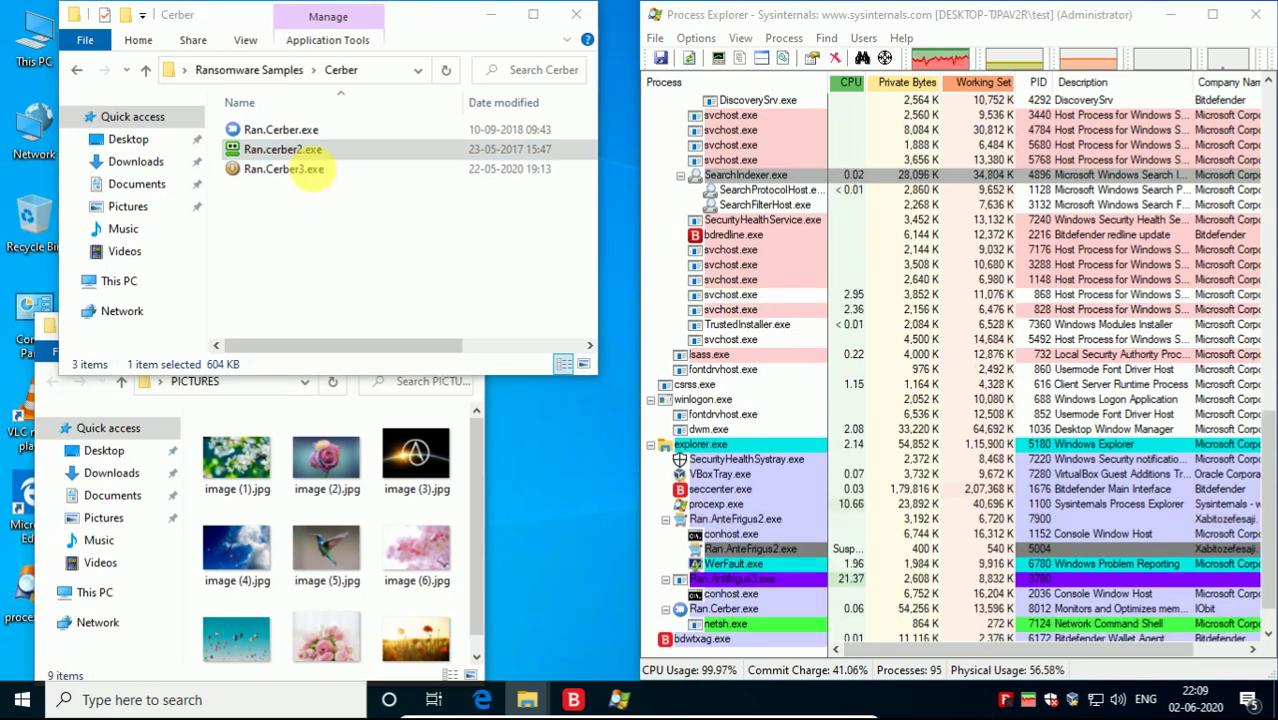
pyautogui.rightClick(316, 174)
pyautogui.click(345, 204)
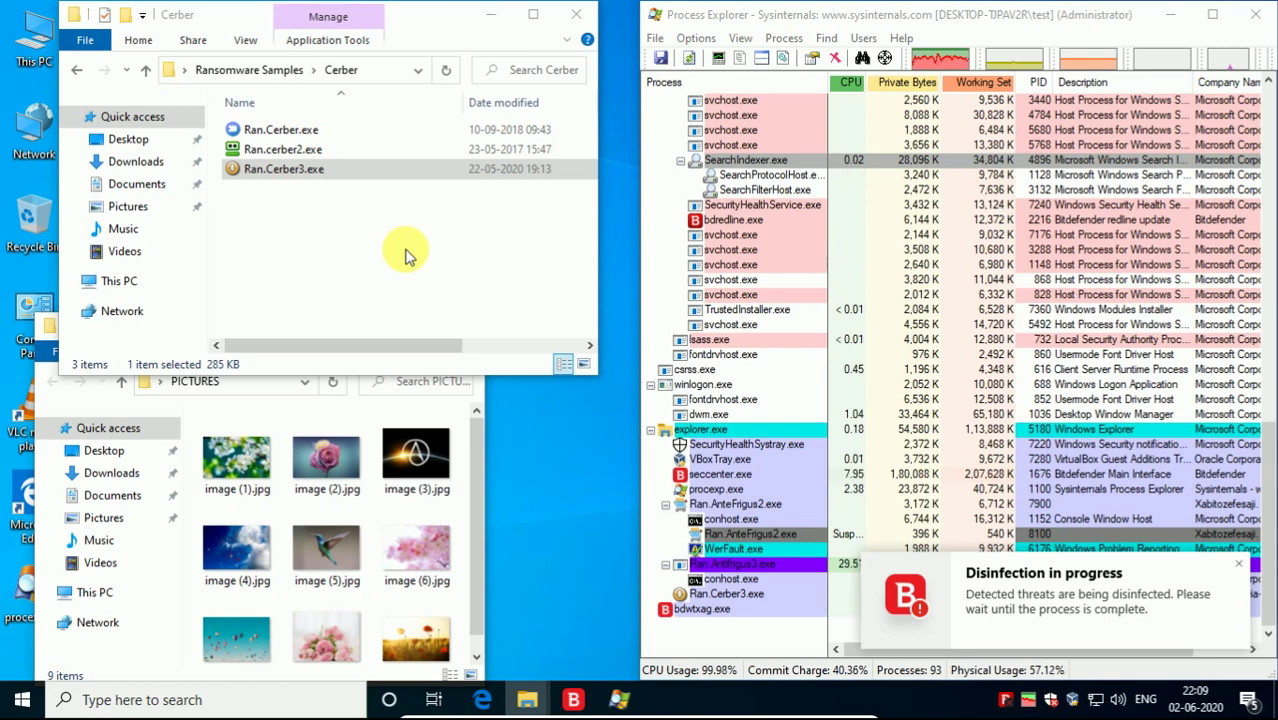
# Open the Chrome folder in Ransomware Samples and run Ran.Chrome.exe as administrator
pyautogui.click(406, 253)
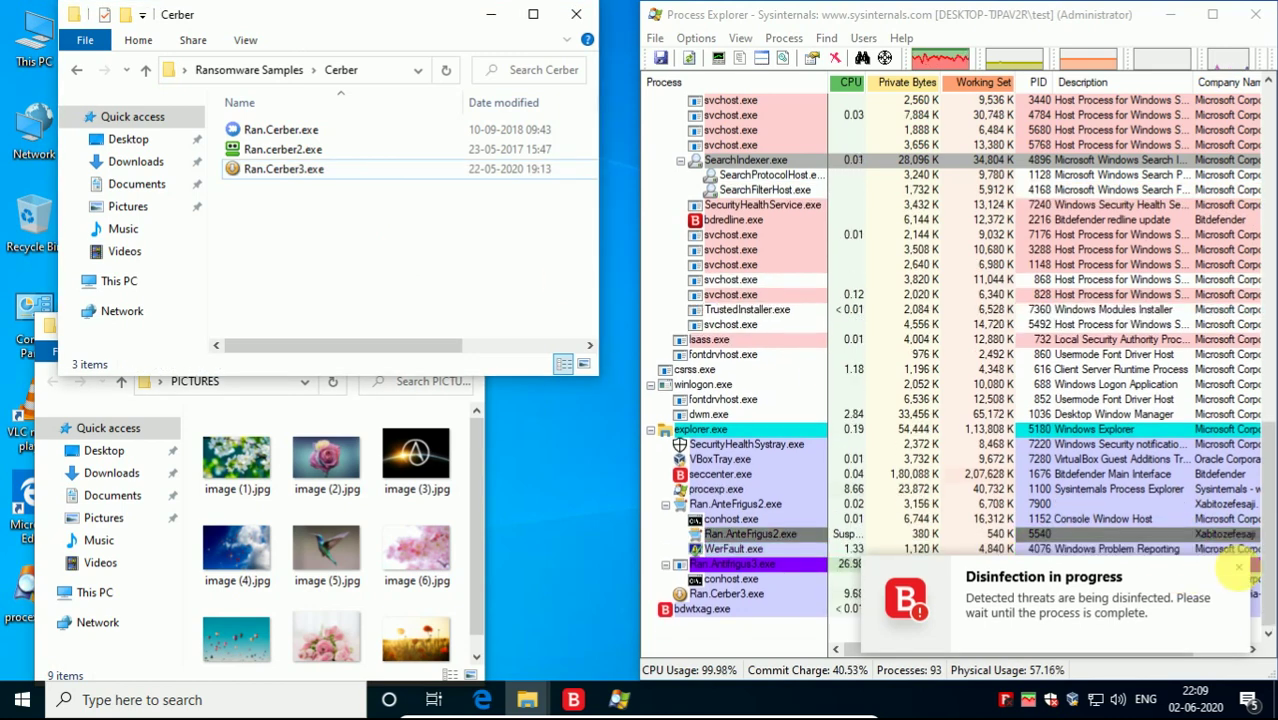
pyautogui.hotkey('alt', 'Up')
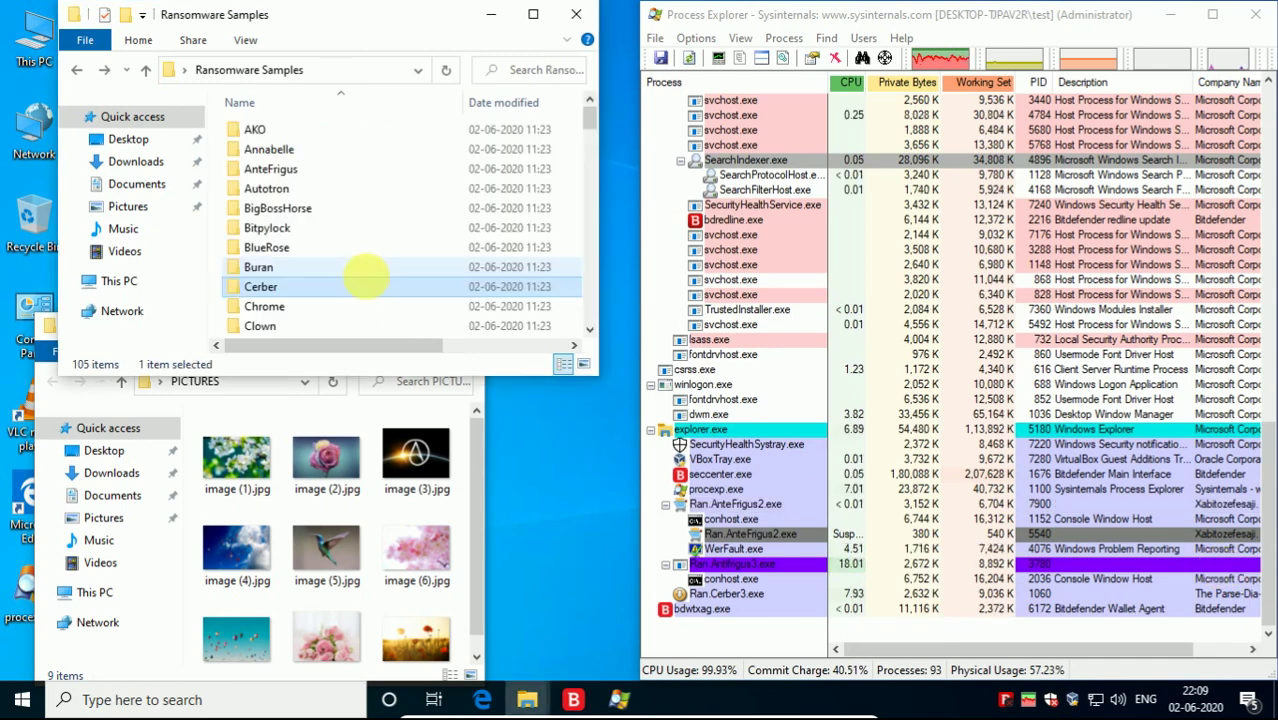
pyautogui.press('Down')
pyautogui.press('Return')
pyautogui.rightClick(288, 137)
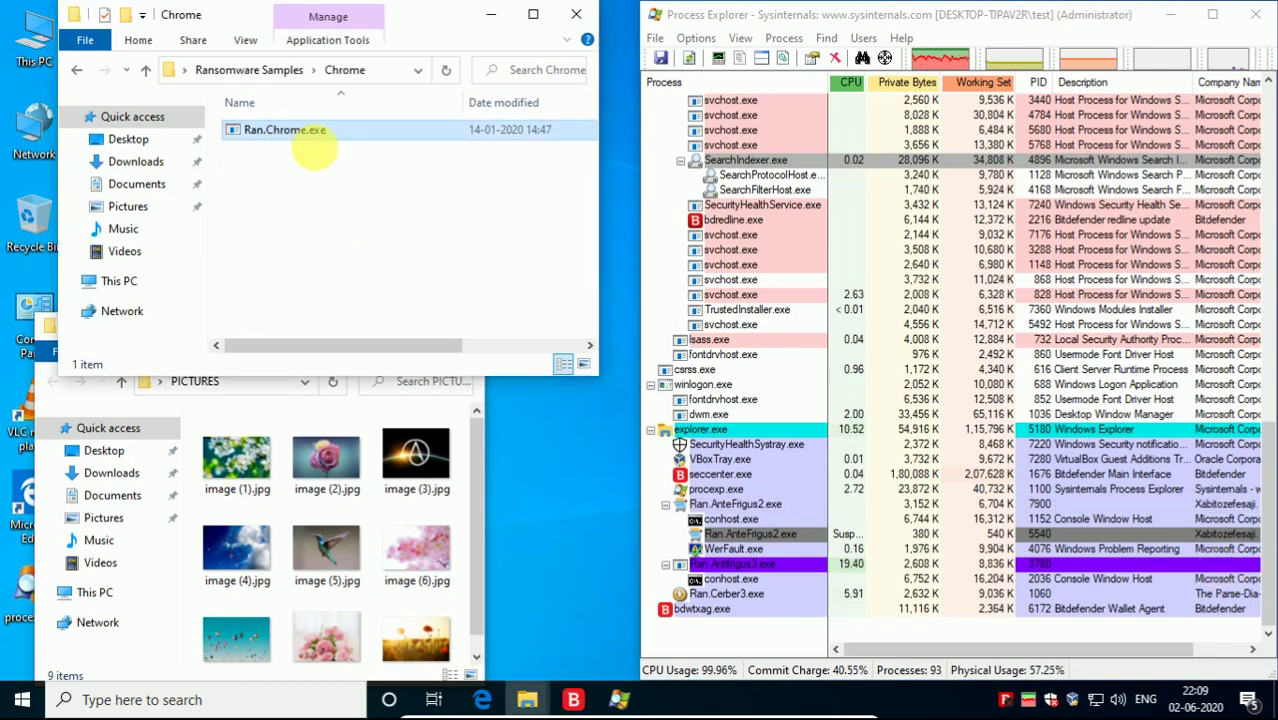
pyautogui.click(330, 172)
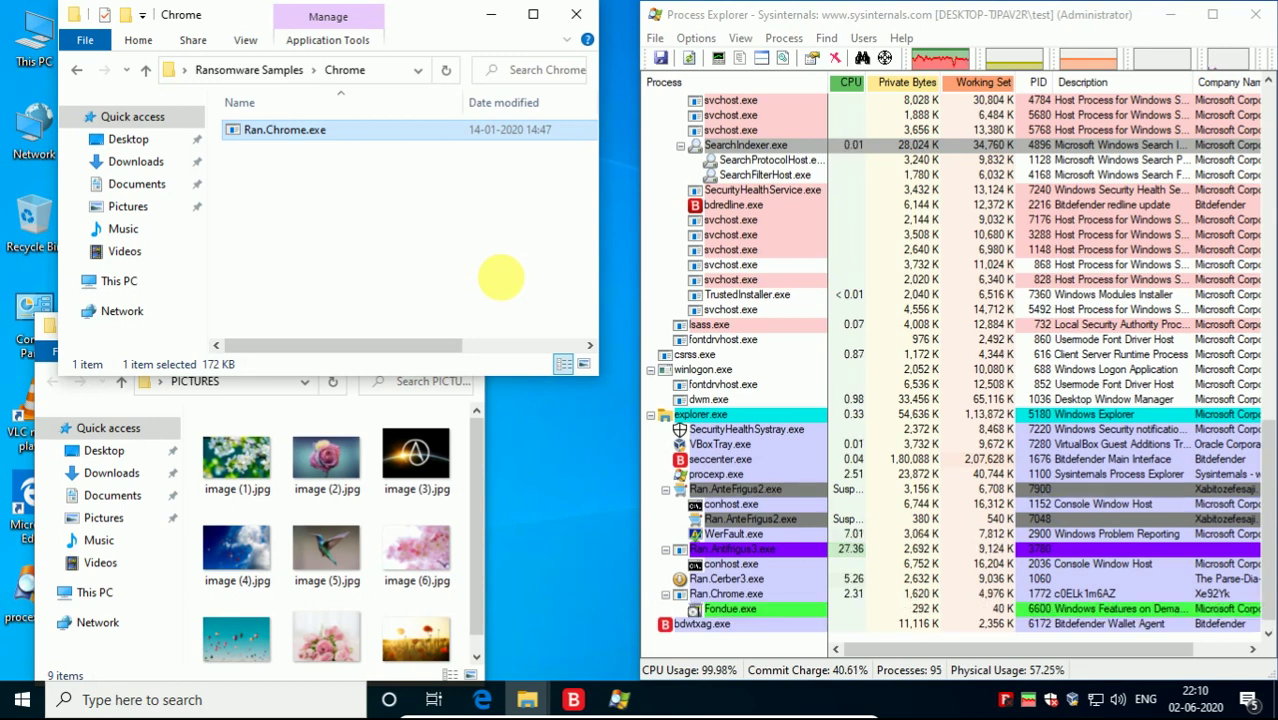
# Run Ran.Clown.exe from the Clown folder and check the running processes in Process Explorer
pyautogui.hotkey('alt', 'Up')
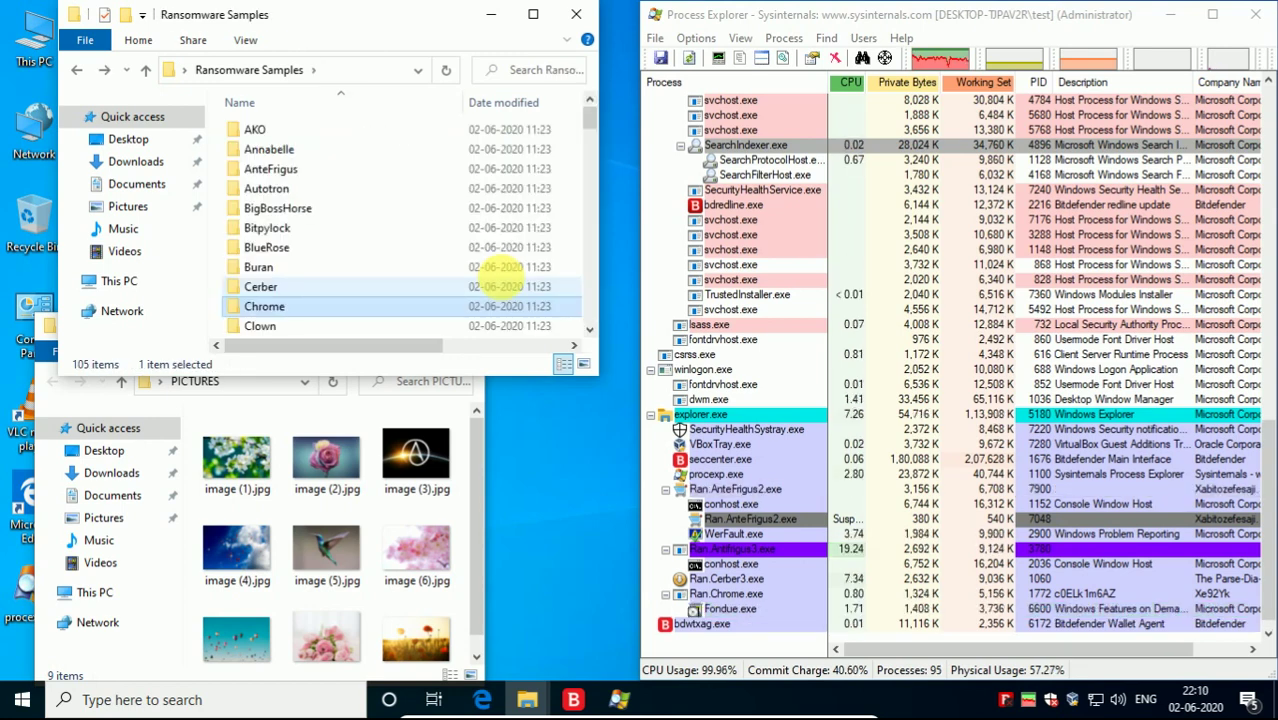
pyautogui.press('Return')
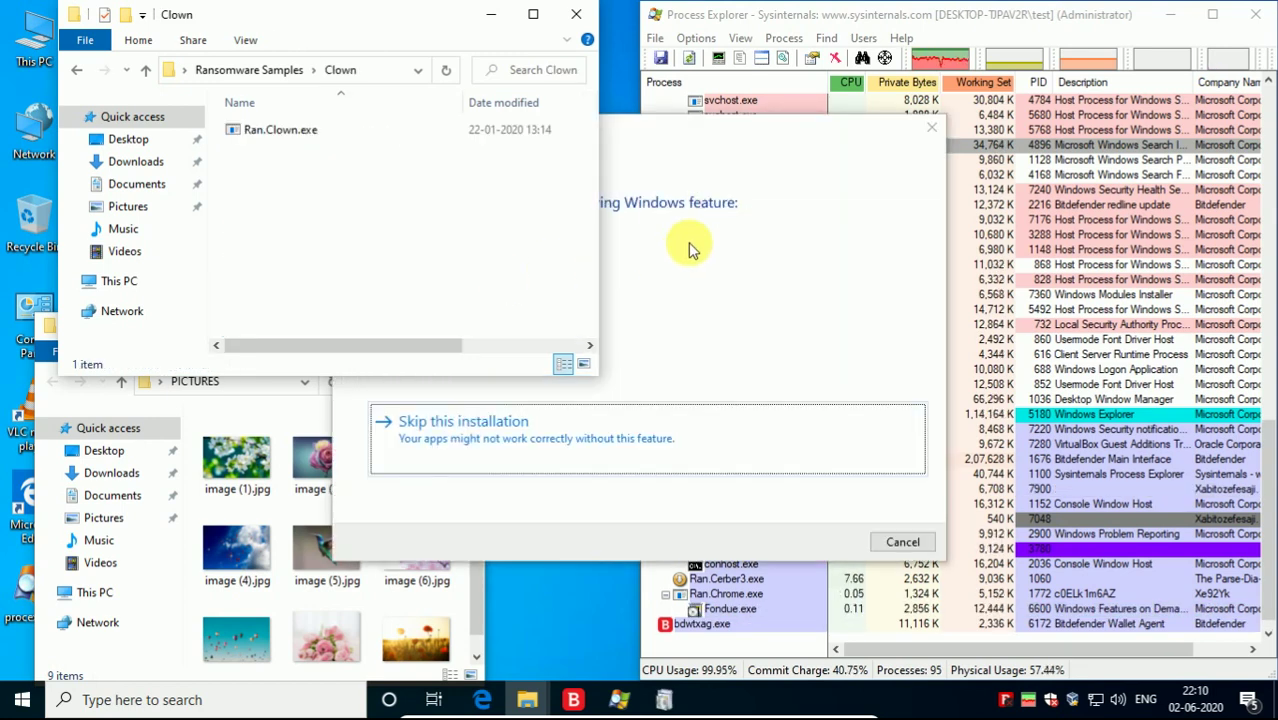
pyautogui.rightClick(300, 130)
pyautogui.click(698, 243)
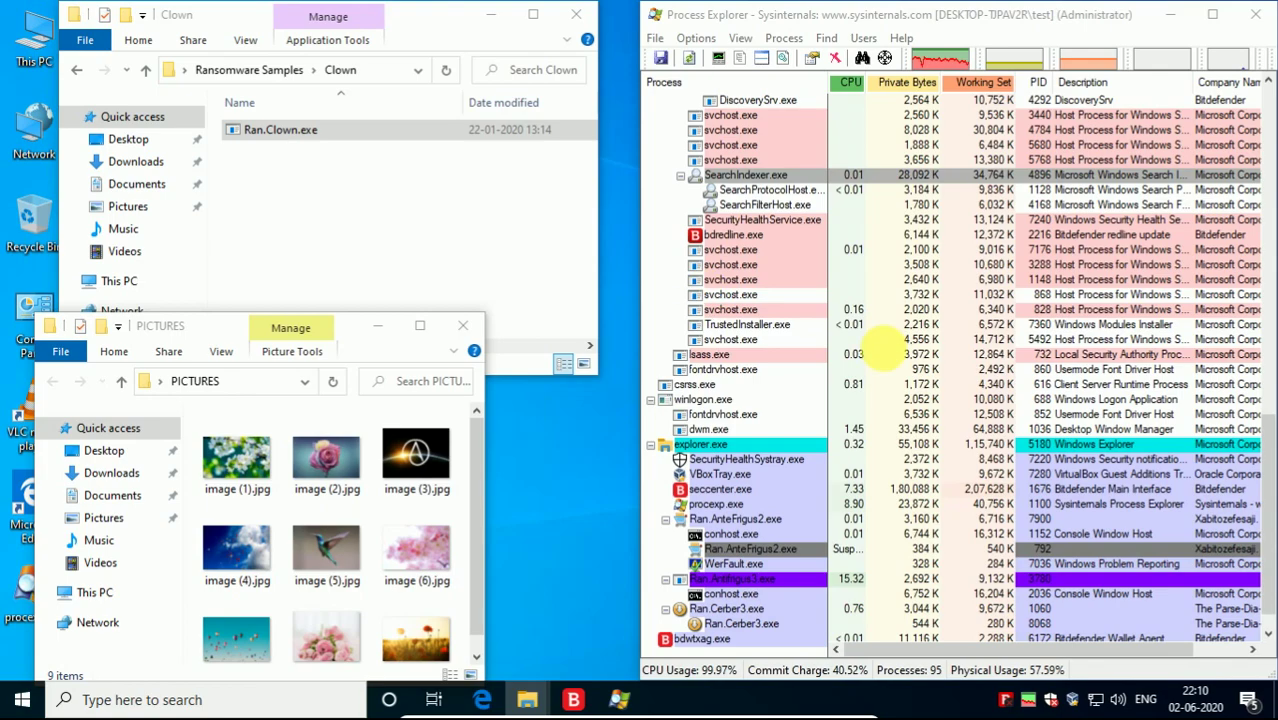
pyautogui.scroll(5, 880, 350)
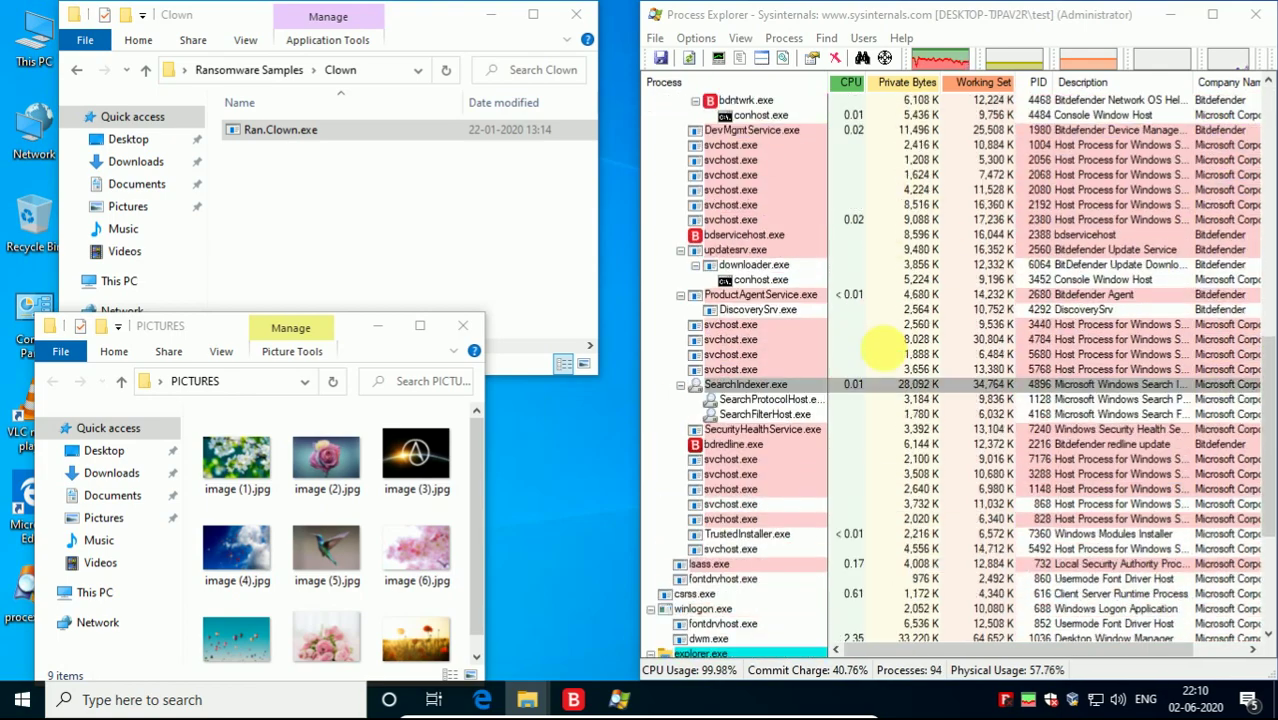
pyautogui.scroll(-5, 880, 350)
# Open the Conti folder in Ransomware Samples, run Ran.Conti.exe as administrator and check the process list
pyautogui.click(540, 258)
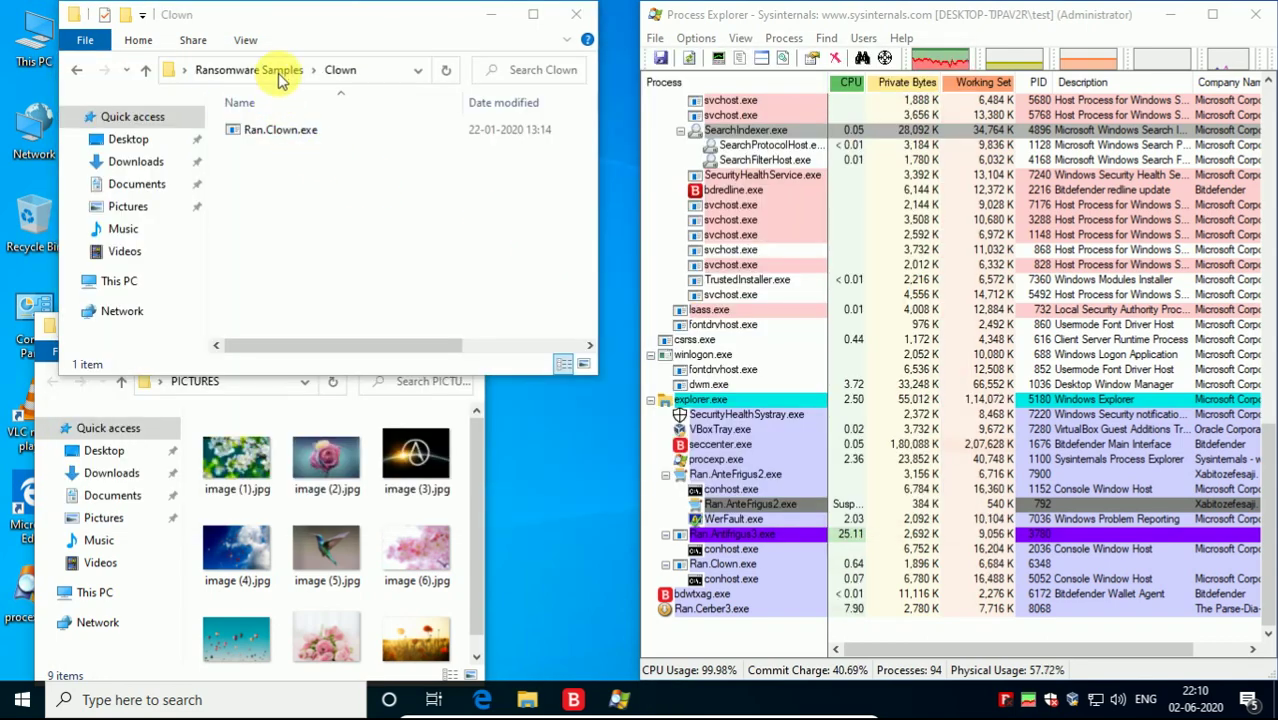
pyautogui.click(276, 72)
pyautogui.doubleClick(294, 230)
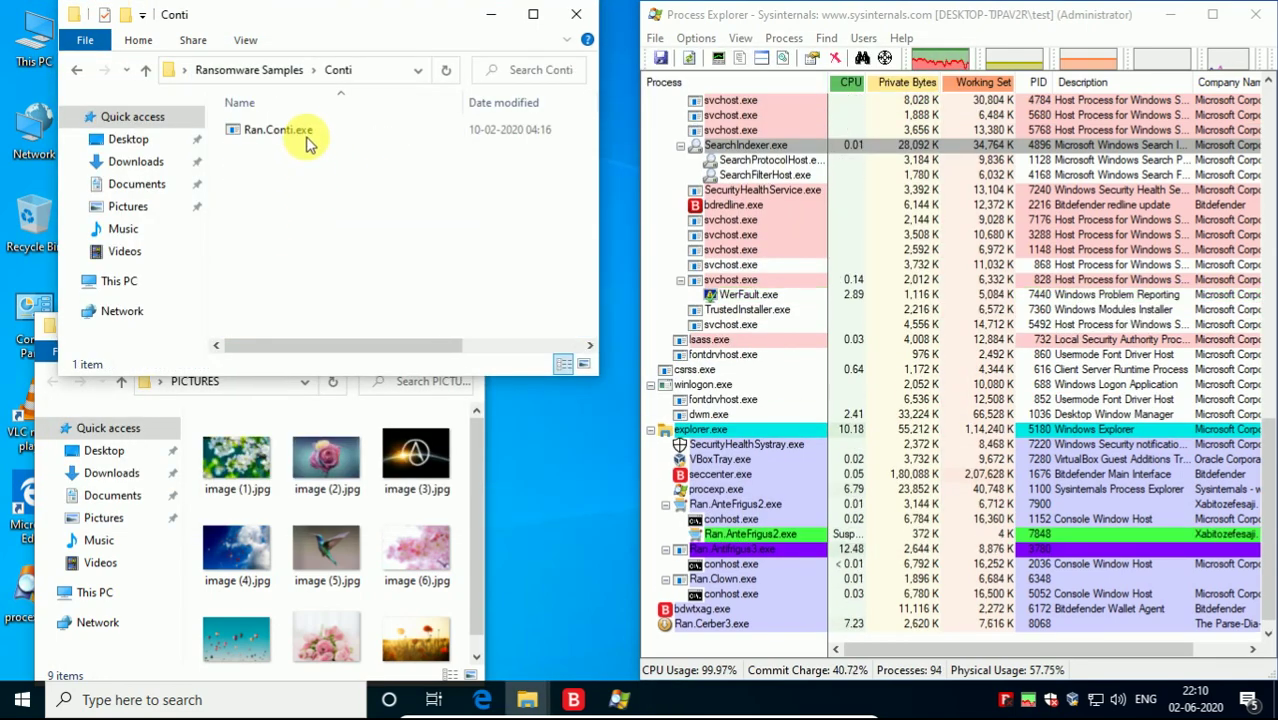
pyautogui.click(290, 130)
pyautogui.rightClick(303, 133)
pyautogui.click(358, 168)
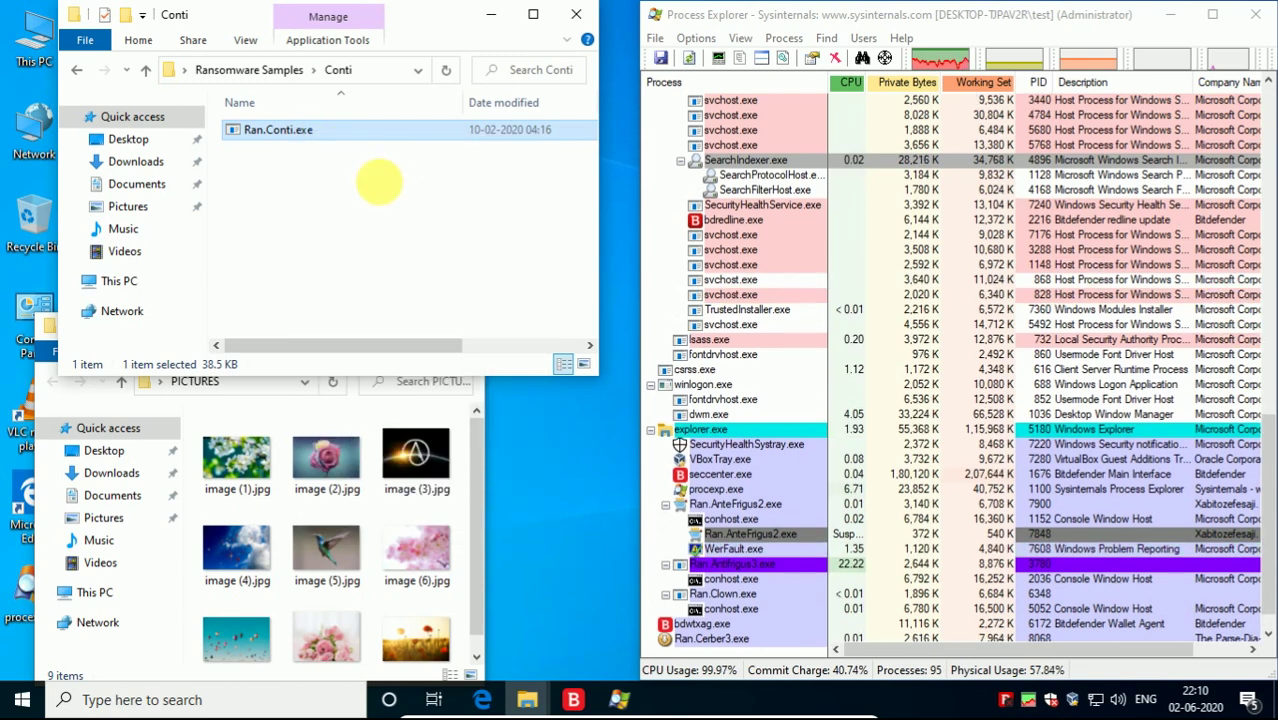
pyautogui.scroll(-1, 858, 355)
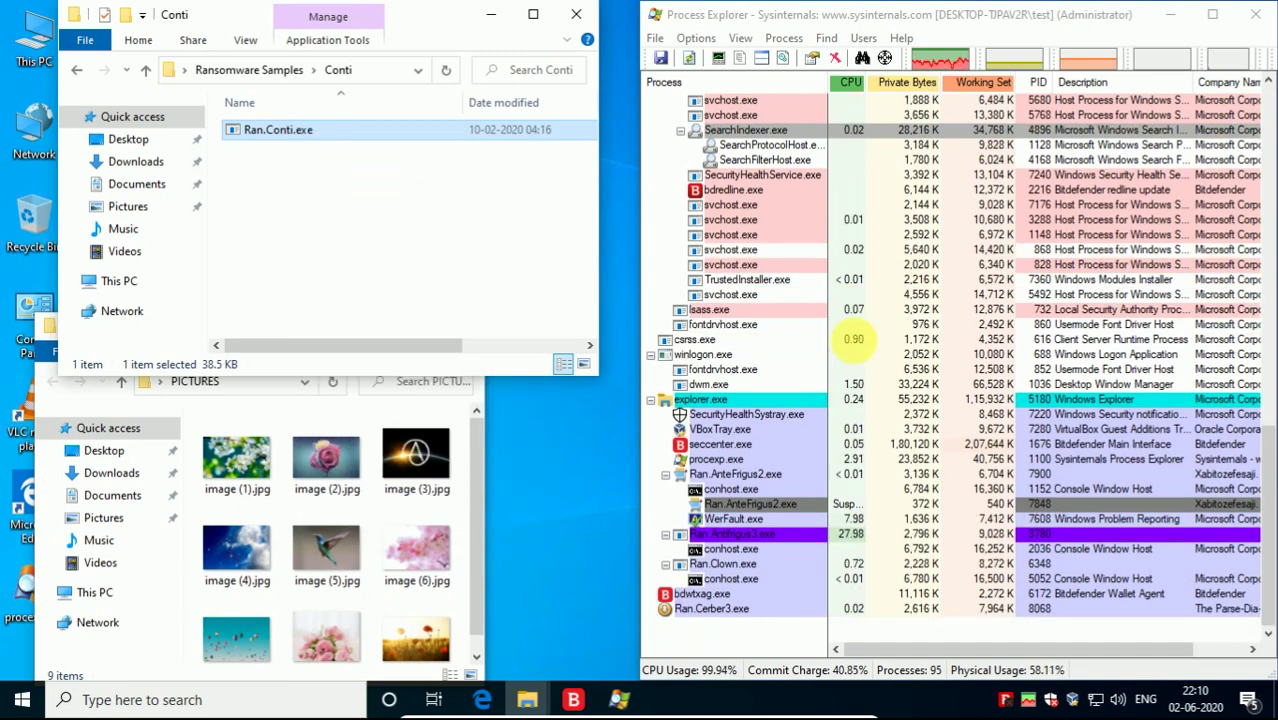
# Open the Covid world cry folder and run Ran.CovidWorldCry.Ext.corono-lock.exe as administrator
pyautogui.click(401, 243)
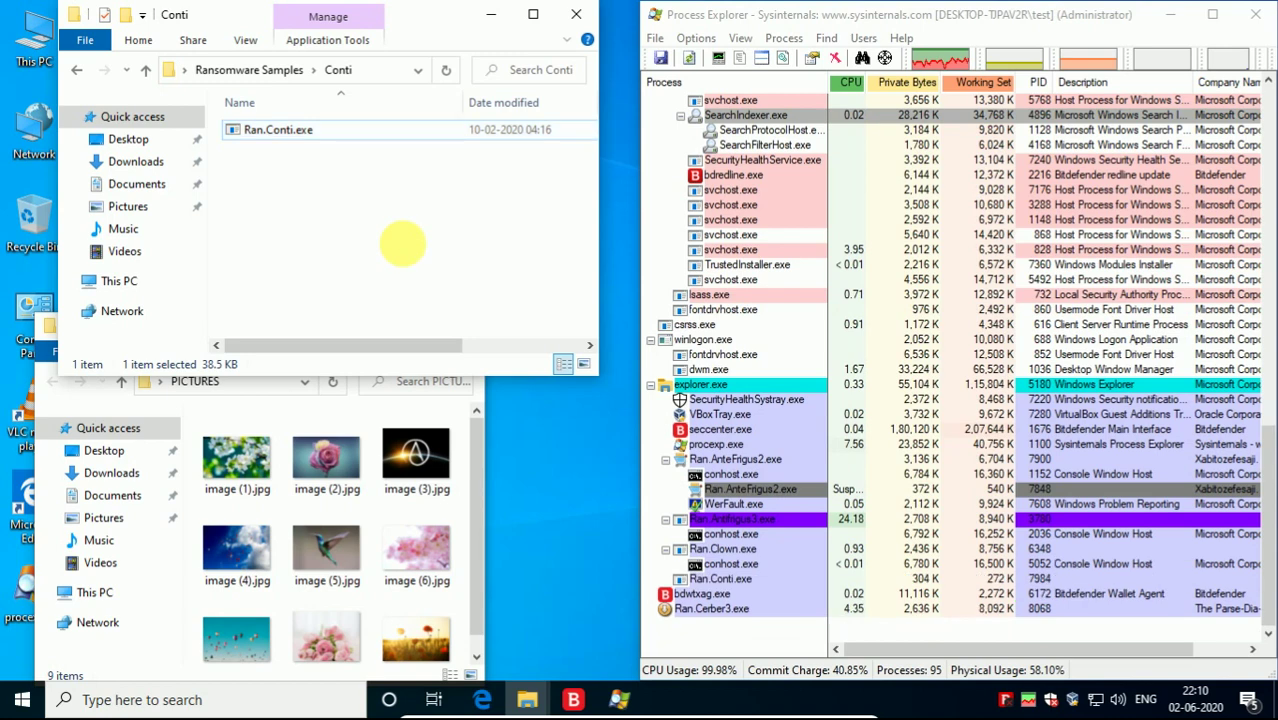
pyautogui.hotkey('alt', 'Up')
pyautogui.click(322, 228)
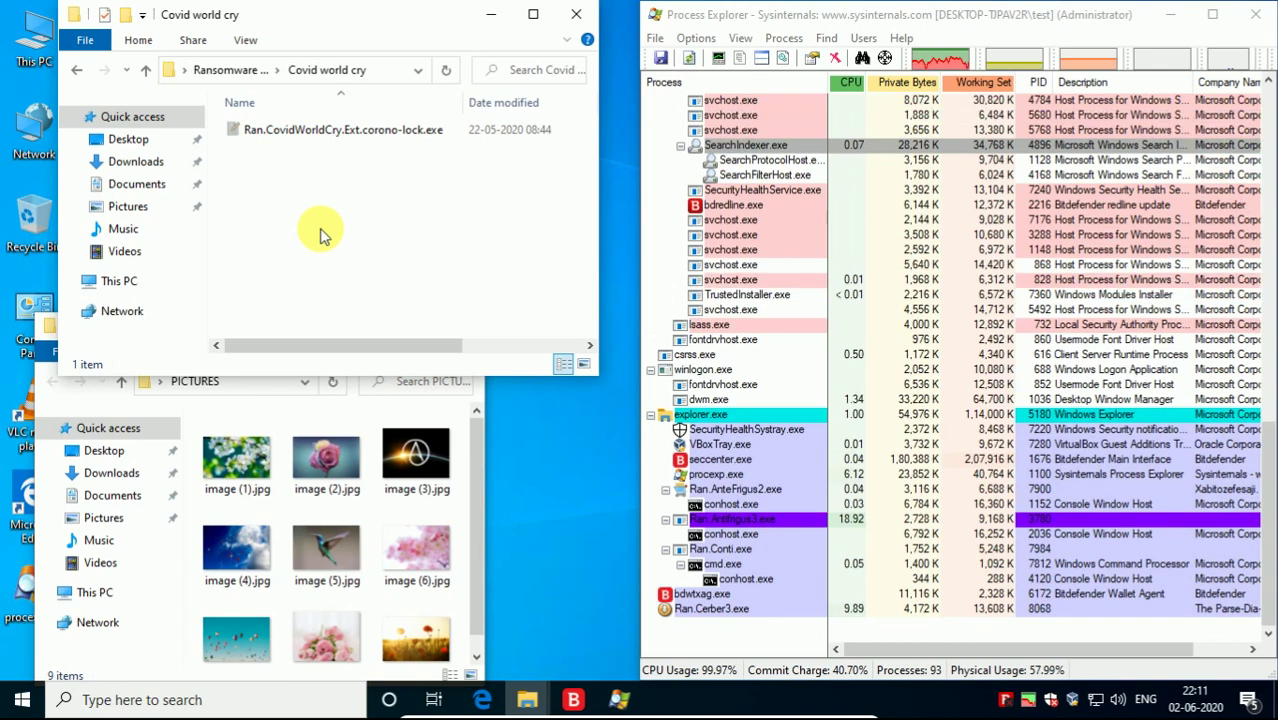
pyautogui.rightClick(303, 137)
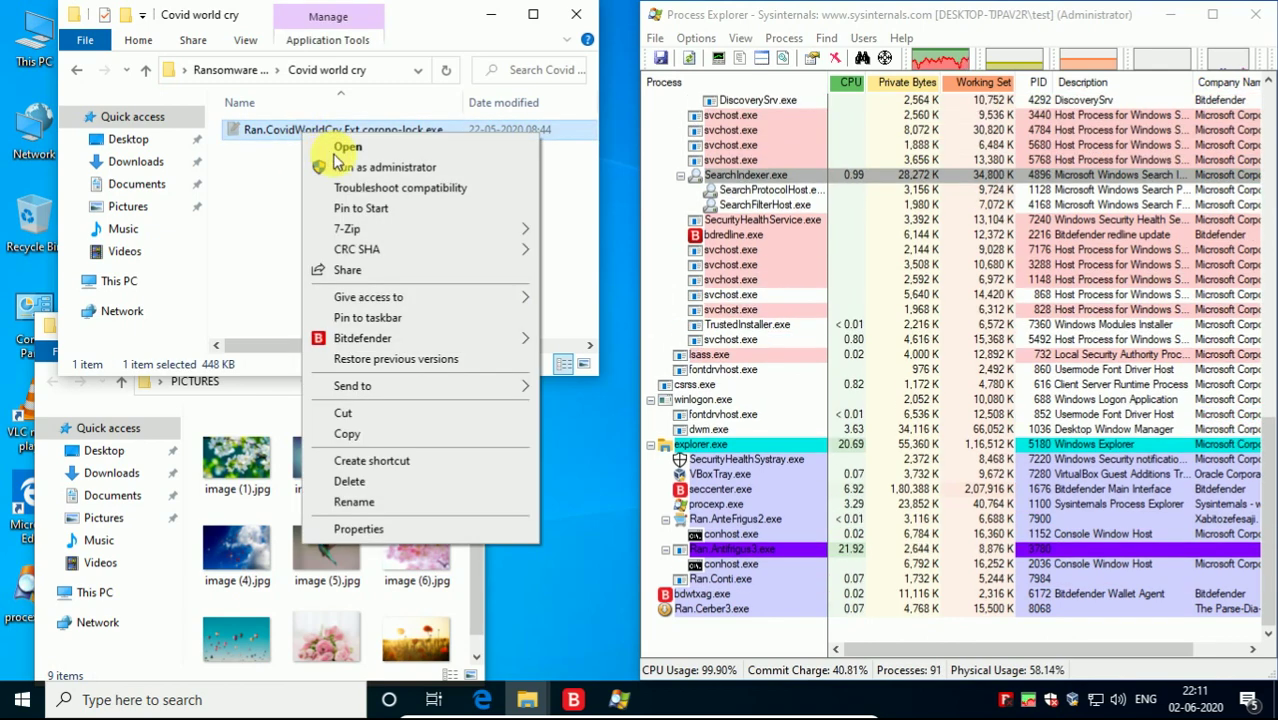
pyautogui.click(340, 165)
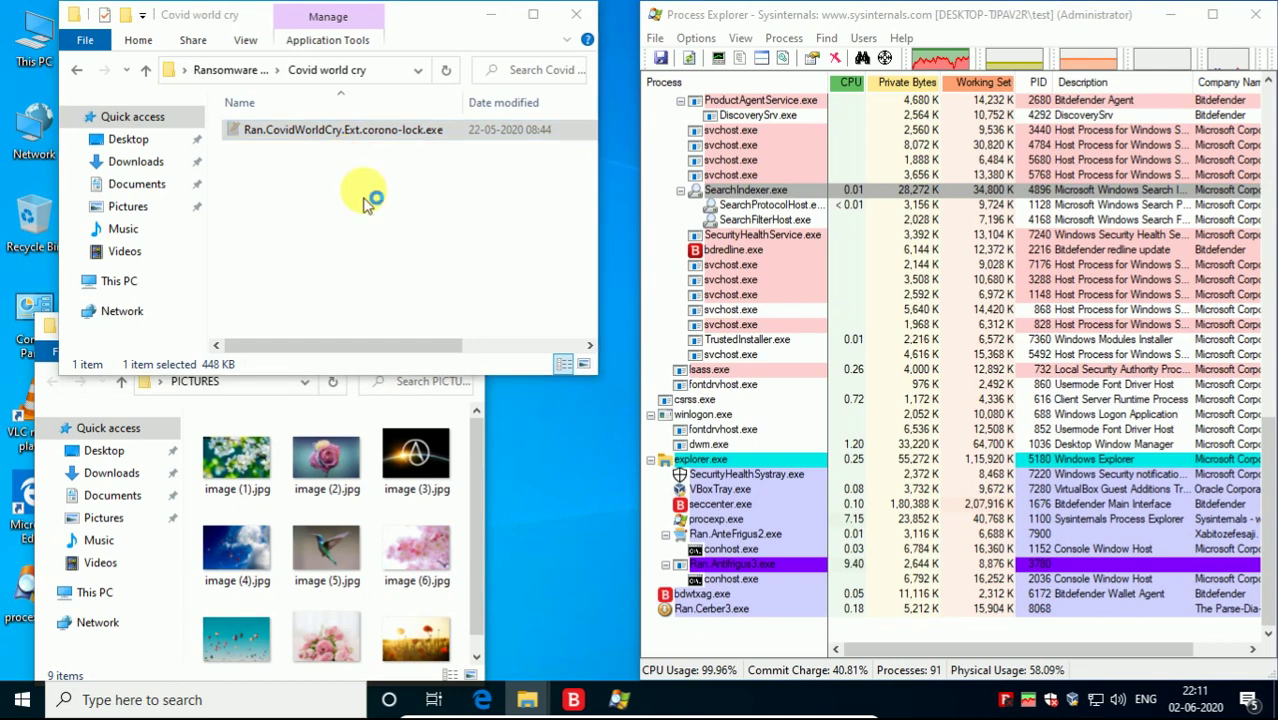
# Switch to Bitdefender, view its protection features and read which folders Safe Files protects by default
pyautogui.click(740, 282)
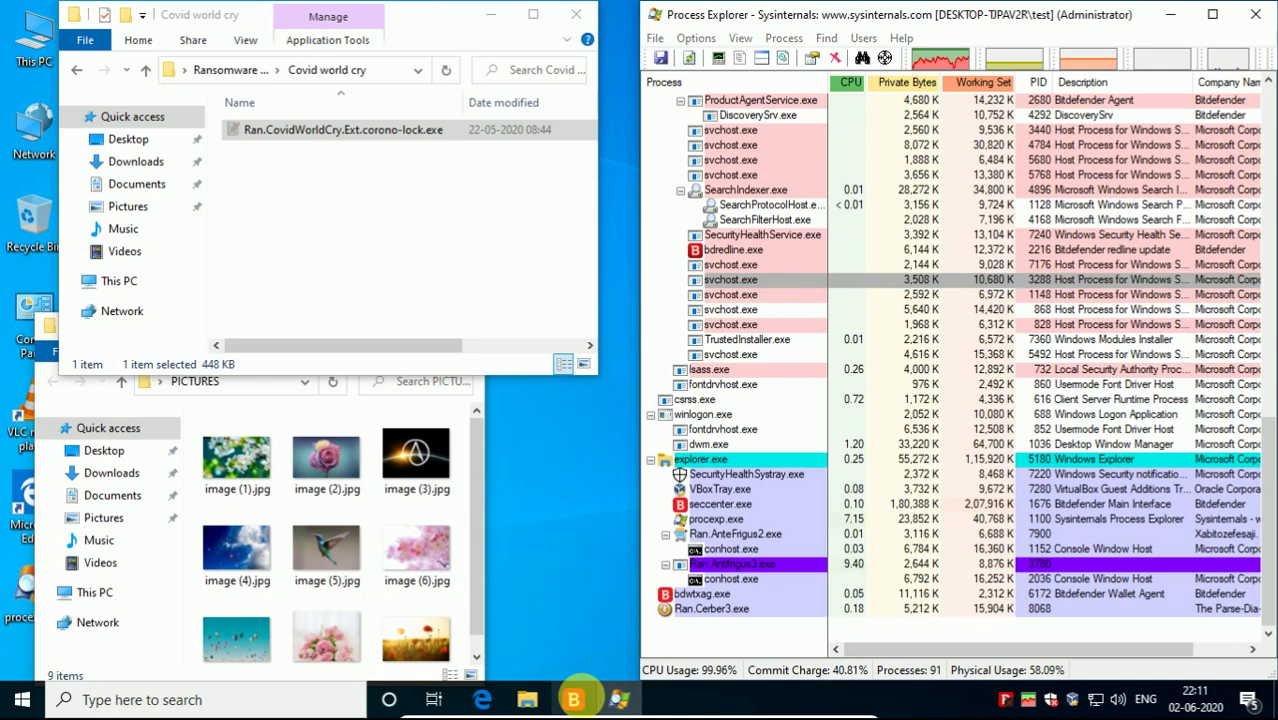
pyautogui.click(574, 700)
pyautogui.click(328, 357)
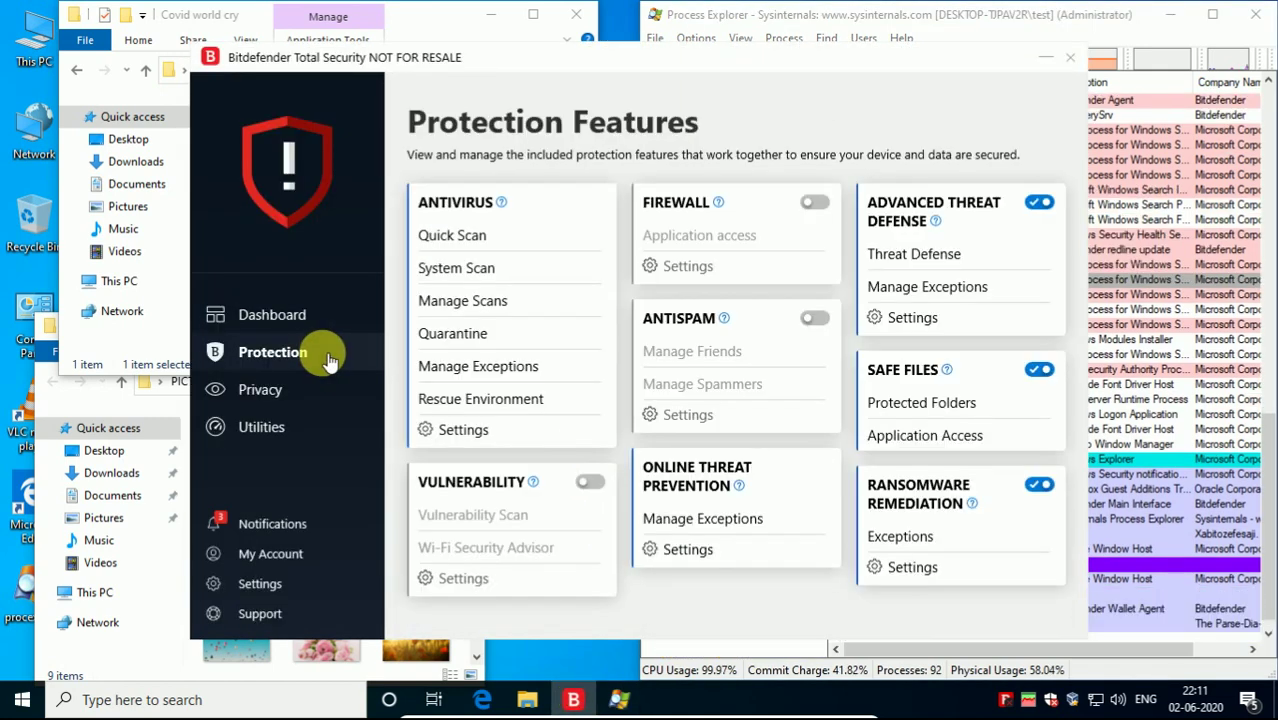
pyautogui.click(927, 419)
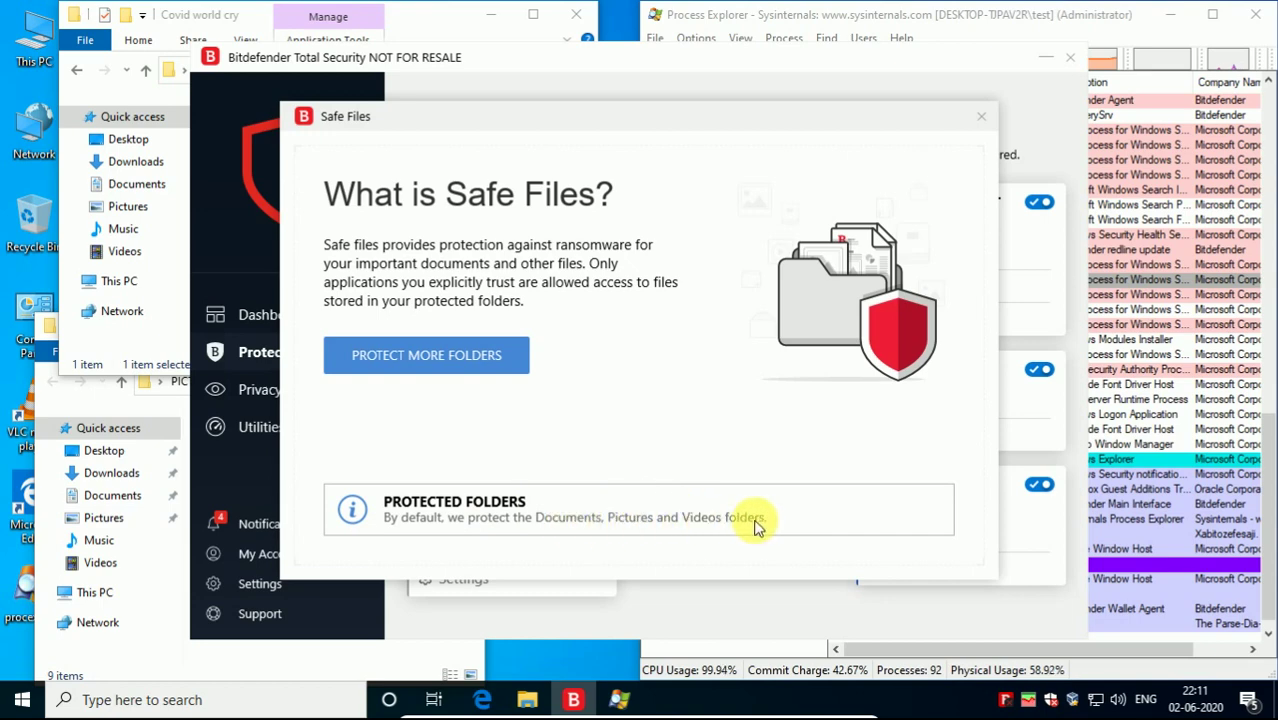
pyautogui.click(981, 117)
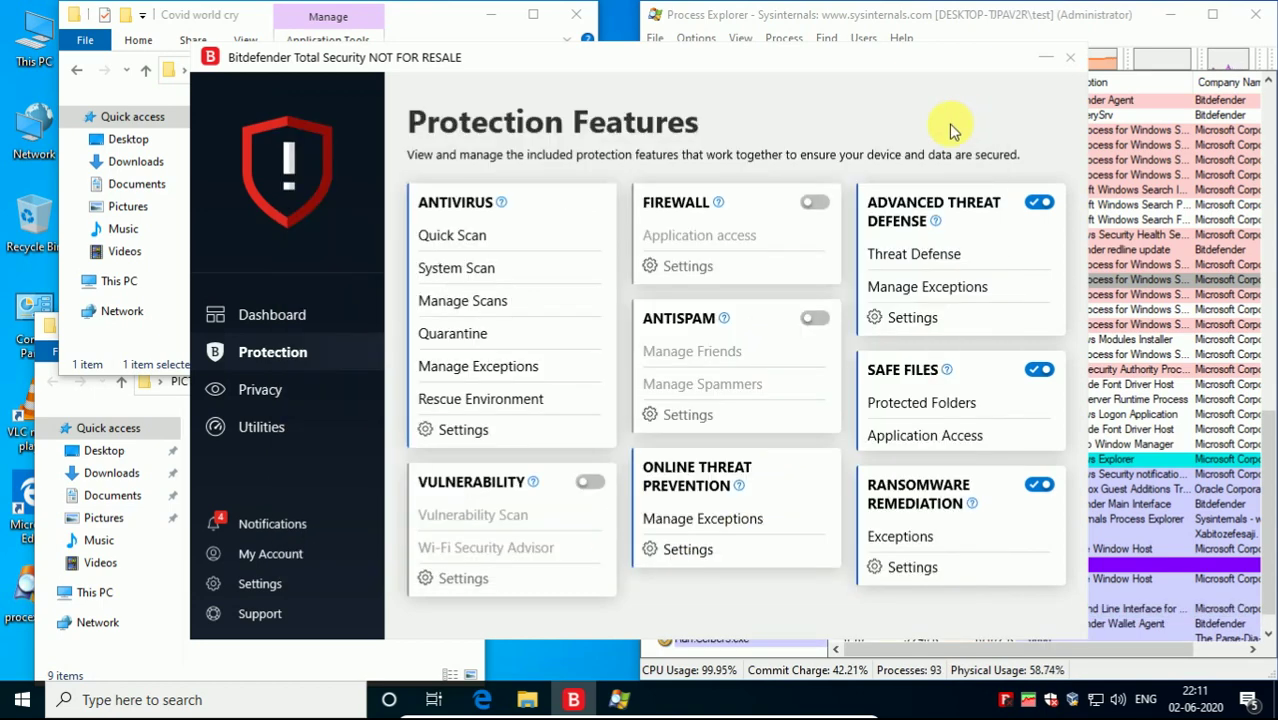
# Review the details of the critical notifications in Bitdefender, including the blocked application access entries, and minimize its window
pyautogui.click(275, 524)
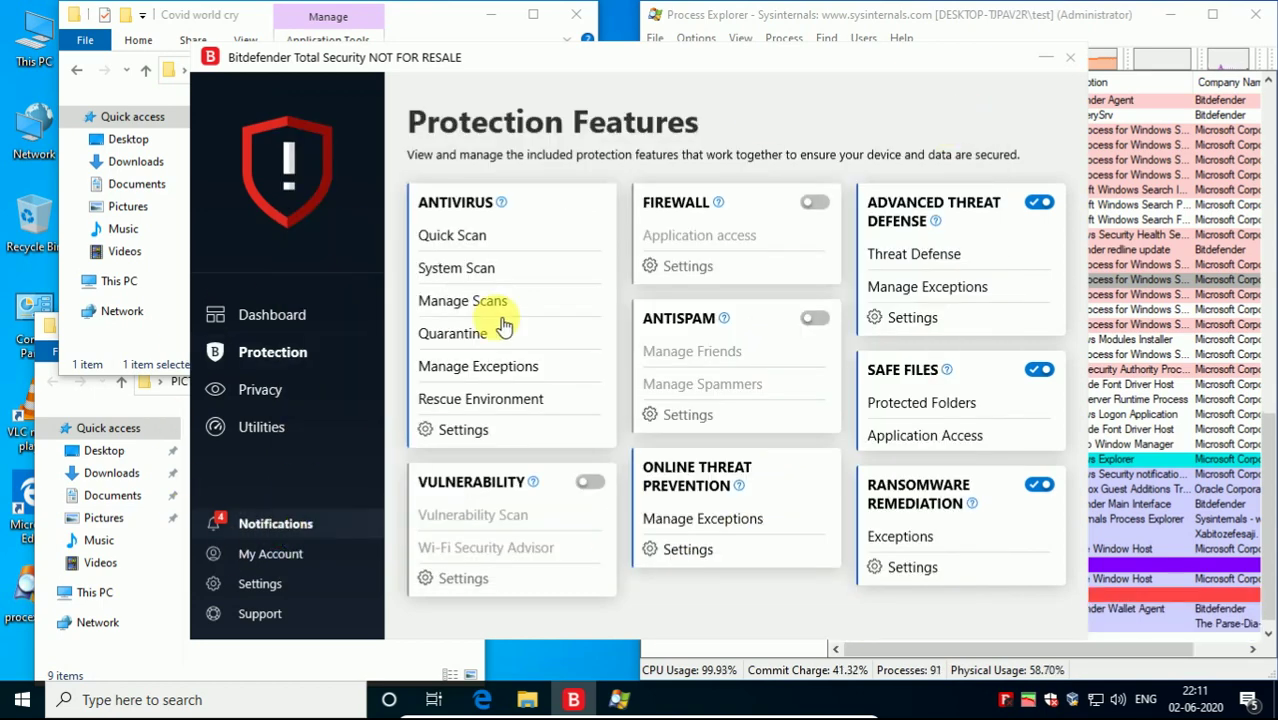
pyautogui.click(578, 192)
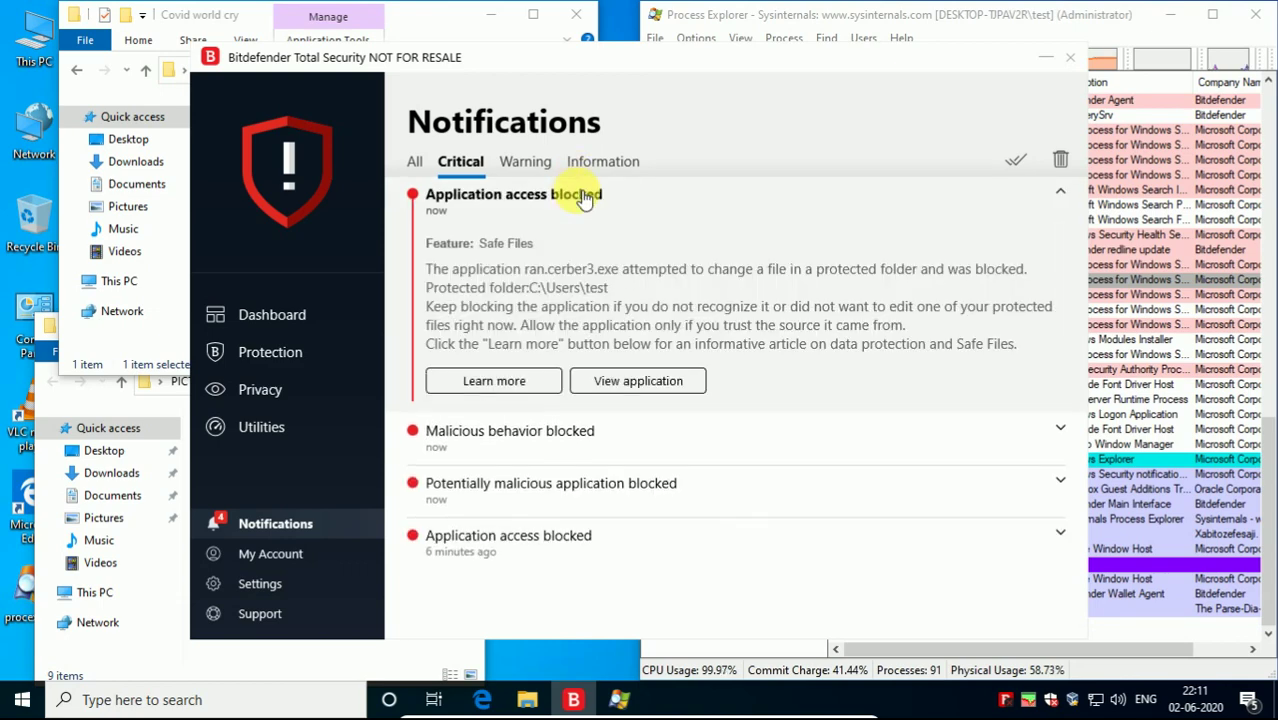
pyautogui.click(640, 448)
pyautogui.click(640, 448)
pyautogui.click(612, 520)
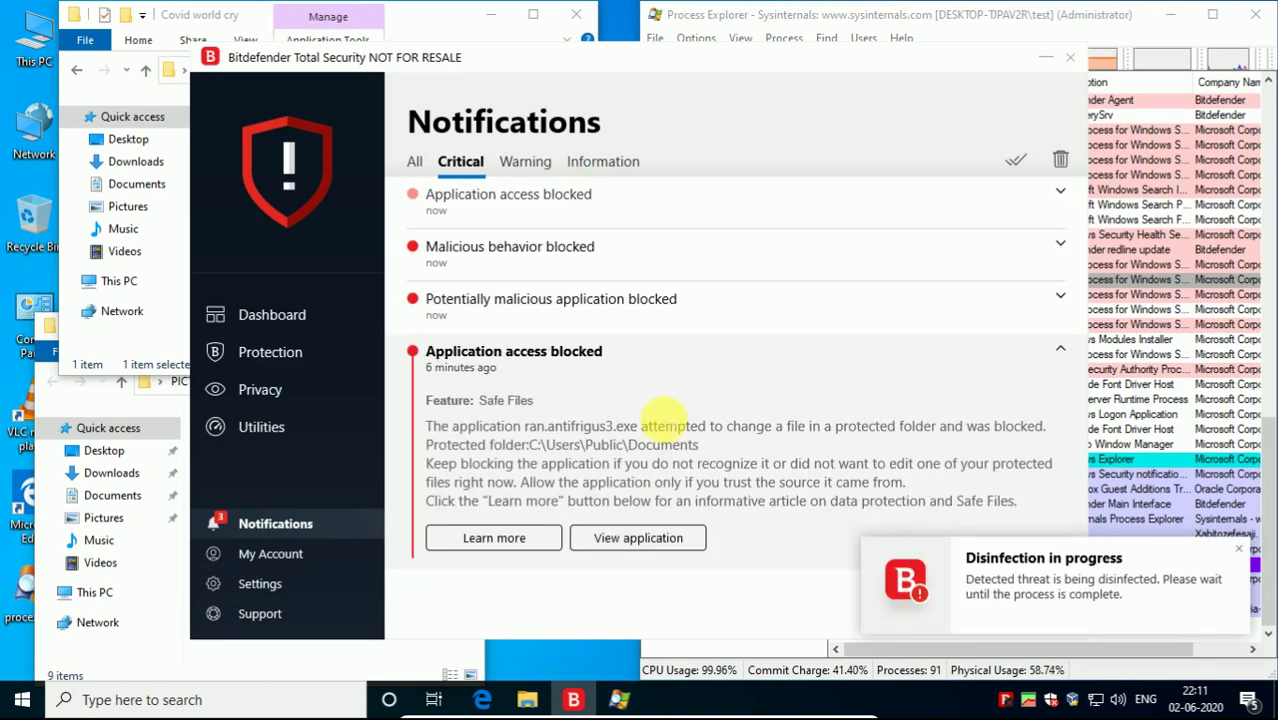
pyautogui.click(1048, 61)
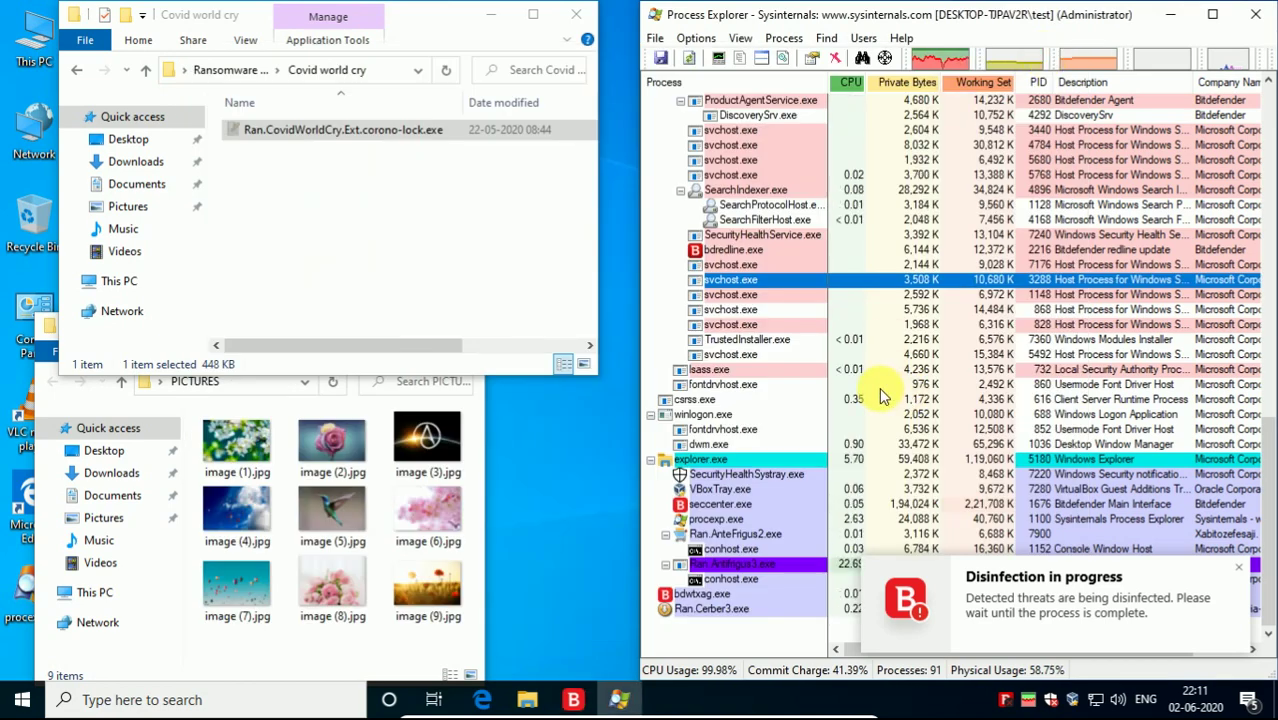
# Run Ran.CovidWorldCry.Ext.corono-lock.exe as administrator once more from the Covid world cry folder
pyautogui.click(335, 131)
pyautogui.rightClick(322, 130)
pyautogui.click(370, 166)
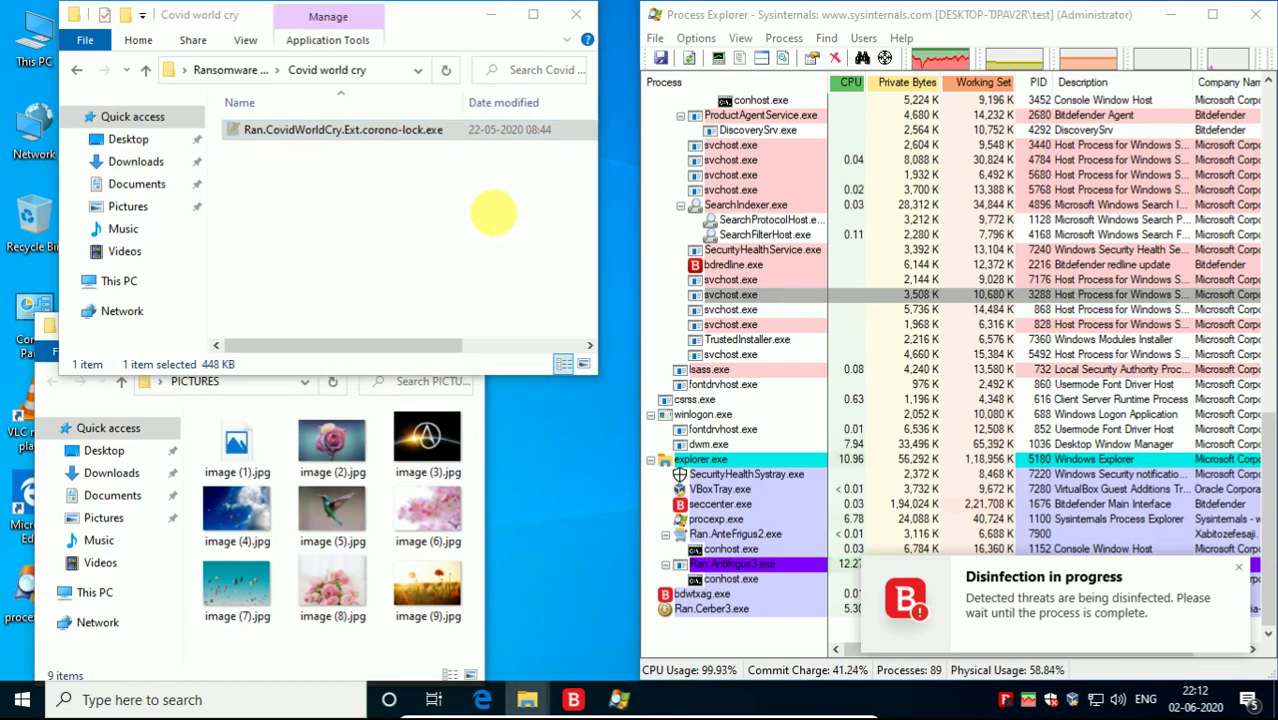
pyautogui.click(843, 348)
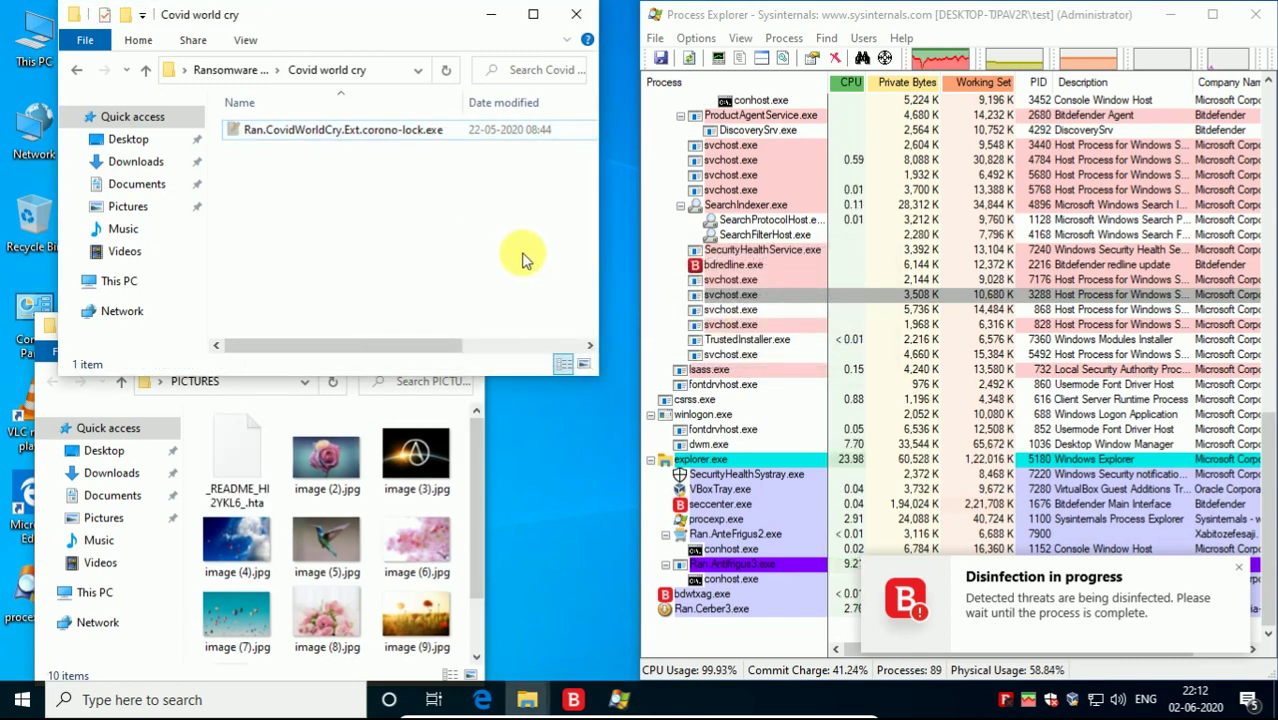
# Go back to Ransomware Samples and open the Crypt folder
pyautogui.press('BackSpace')
pyautogui.press('Down')
pyautogui.press('Return')
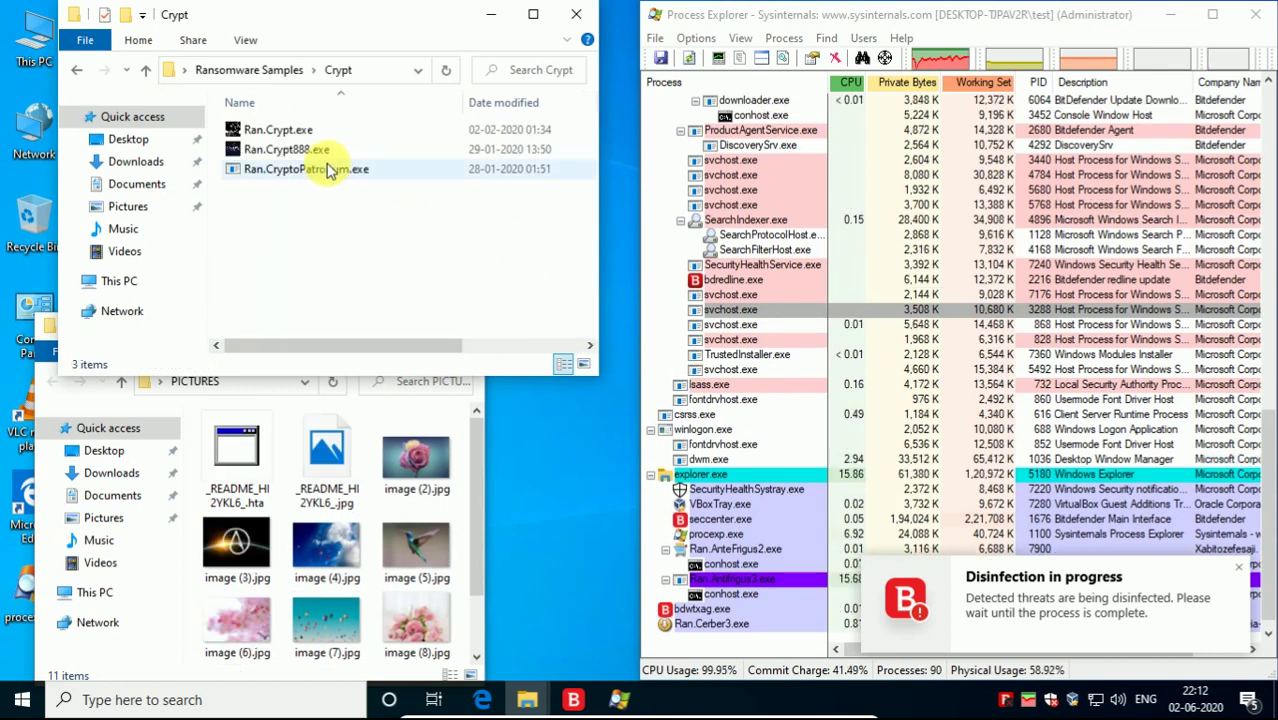
# Dismiss the Bitdefender disinfection notification, widen the PICTURES window and refresh it to check the image files
pyautogui.click(283, 518)
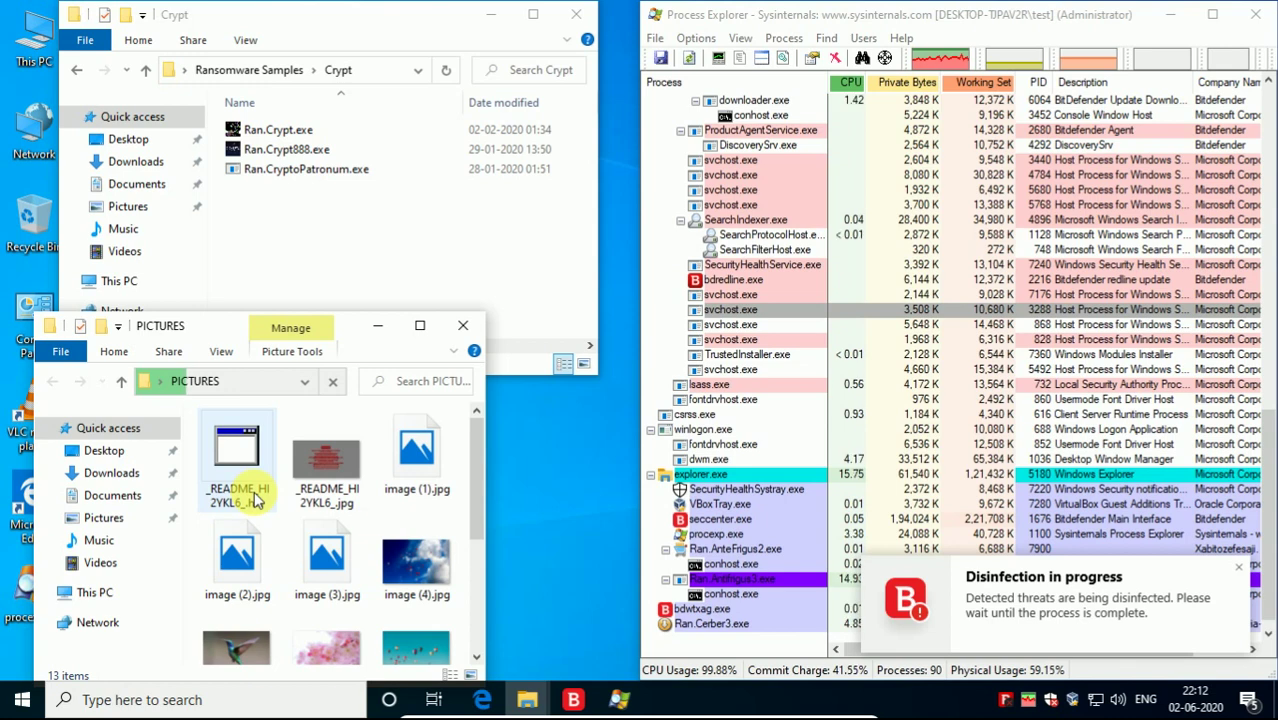
pyautogui.click(1239, 567)
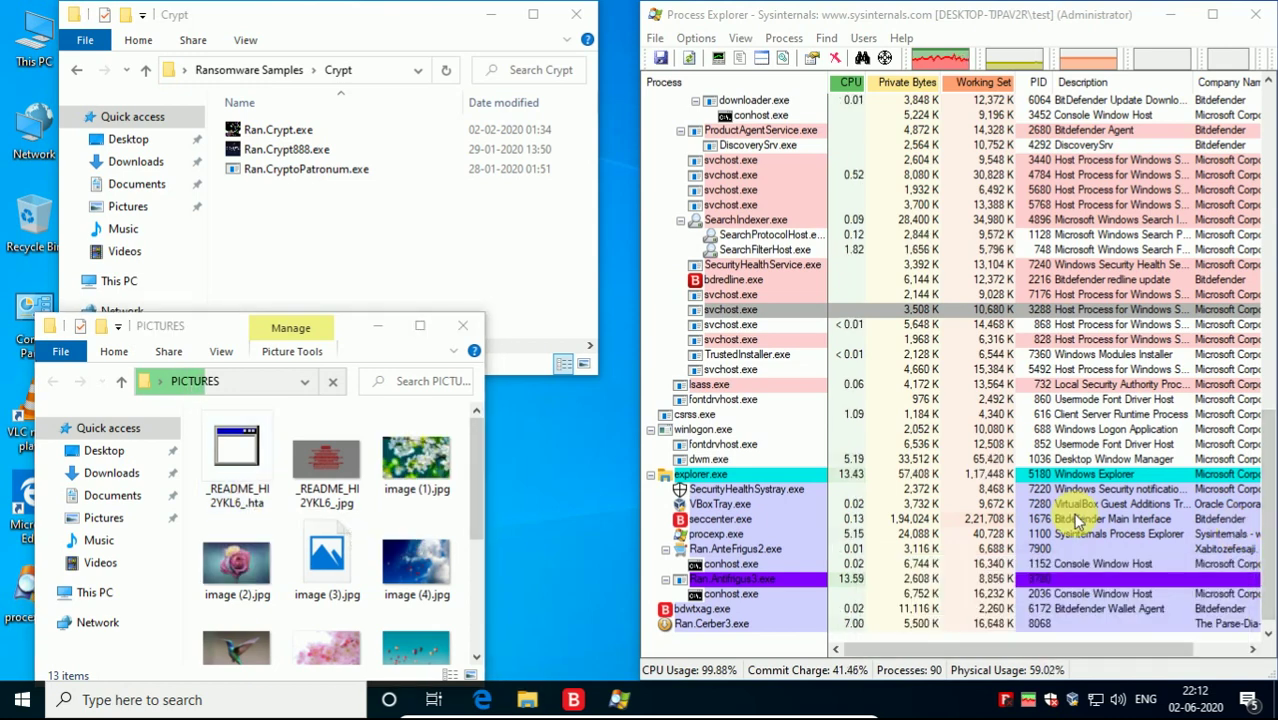
pyautogui.moveTo(485, 508); pyautogui.dragTo(597, 507)
pyautogui.scroll(-2, 513, 607)
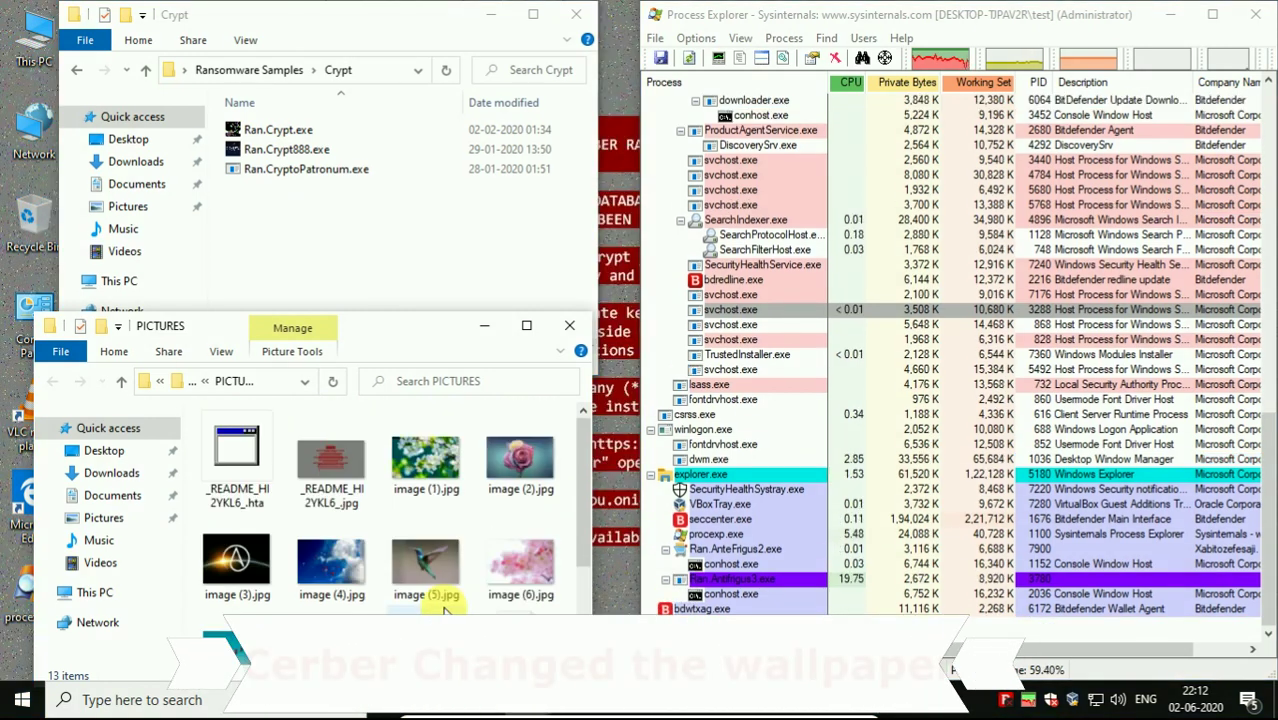
pyautogui.rightClick(382, 513)
pyautogui.click(428, 321)
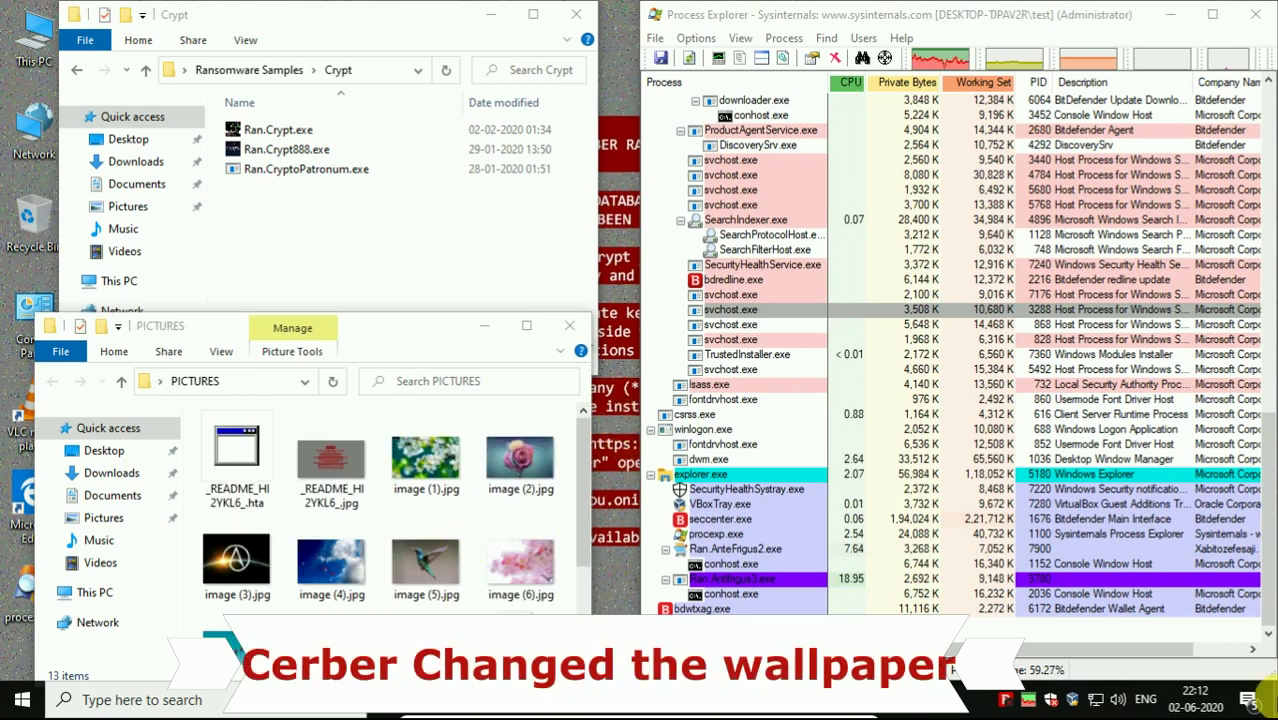
# Show the desktop to view the wallpaper, restore the windows and refresh the PICTURES folder
pyautogui.press('super+d')
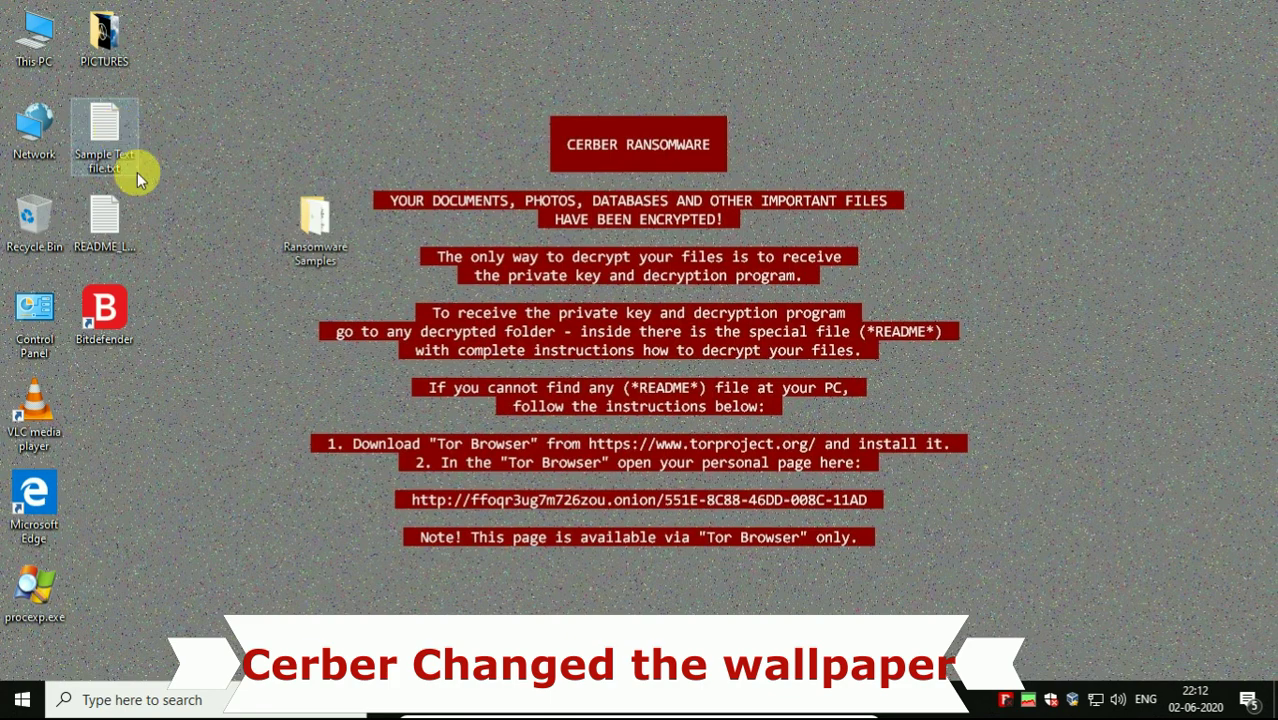
pyautogui.click(1268, 700)
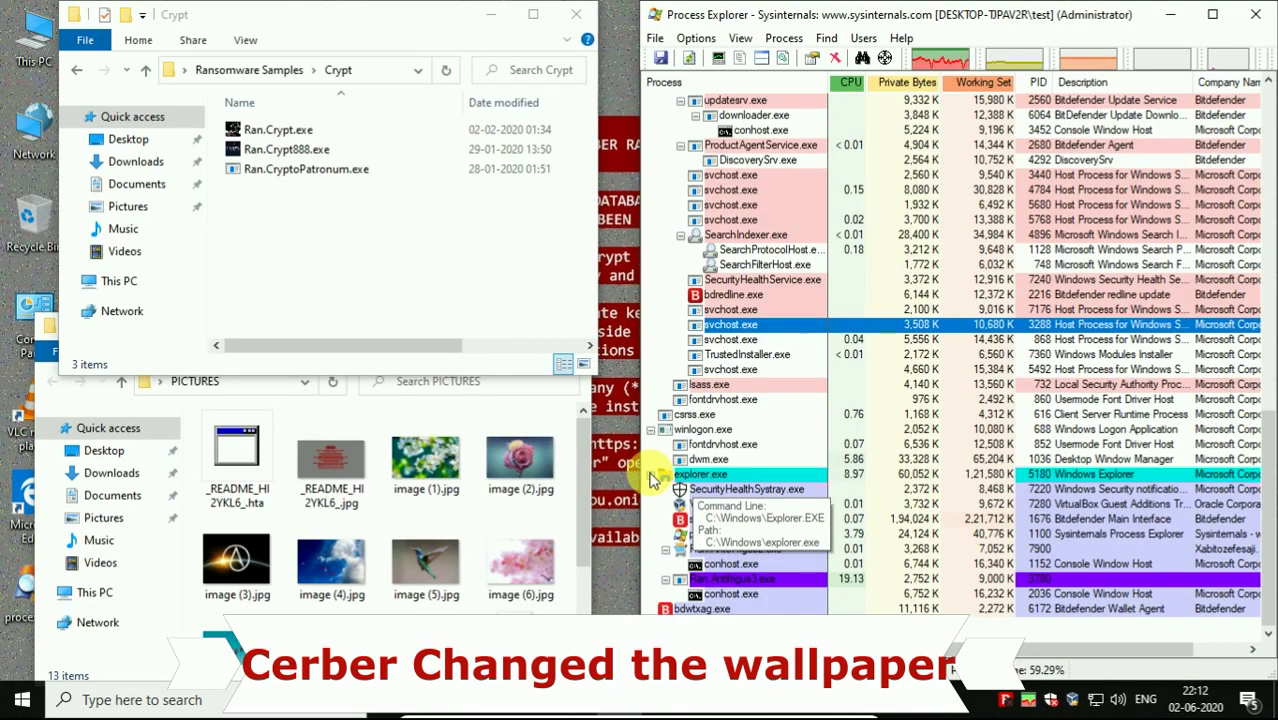
pyautogui.click(517, 612)
pyautogui.rightClick(460, 505)
pyautogui.click(500, 437)
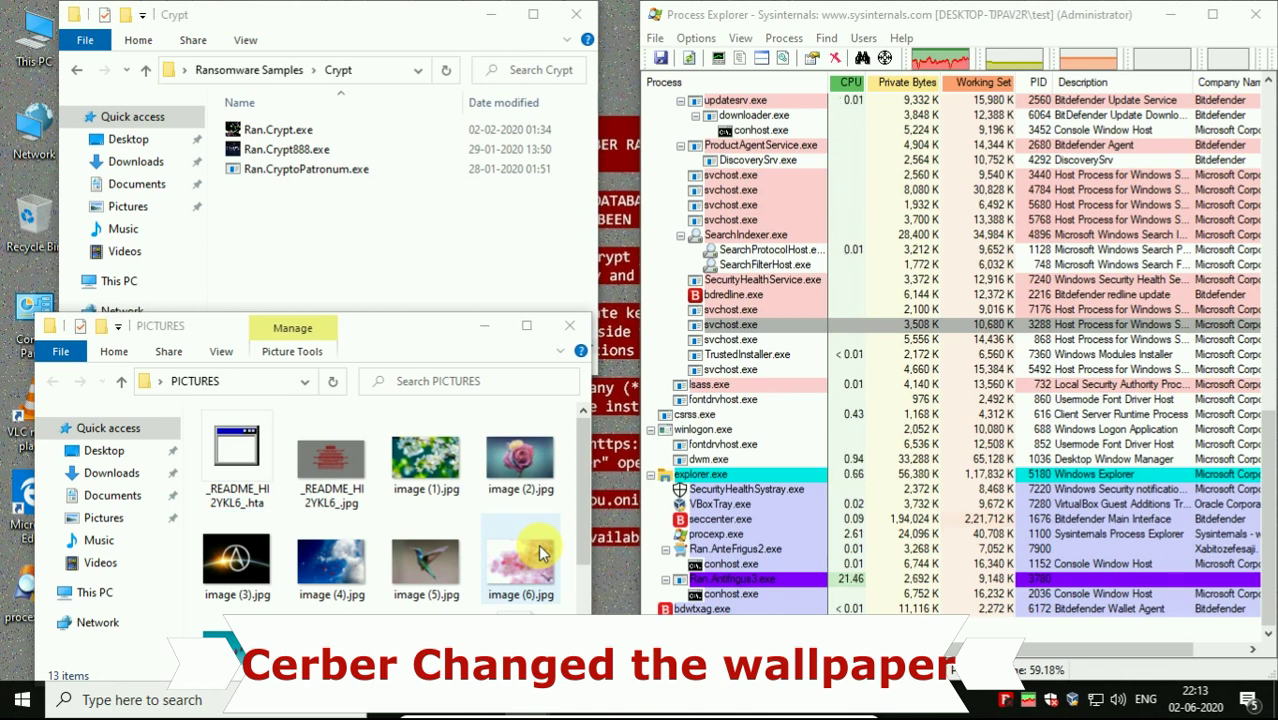
# Run Ran.Crypt.exe from the Crypt folder as administrator
pyautogui.rightClick(262, 128)
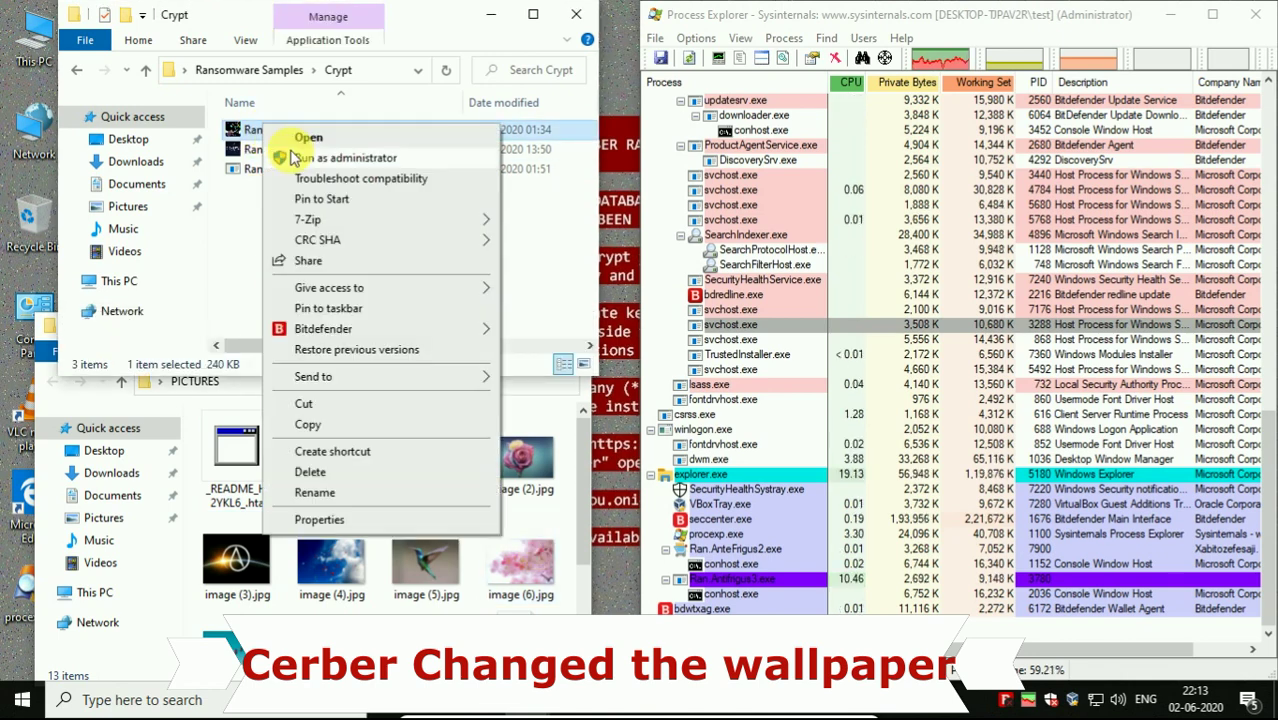
pyautogui.click(286, 152)
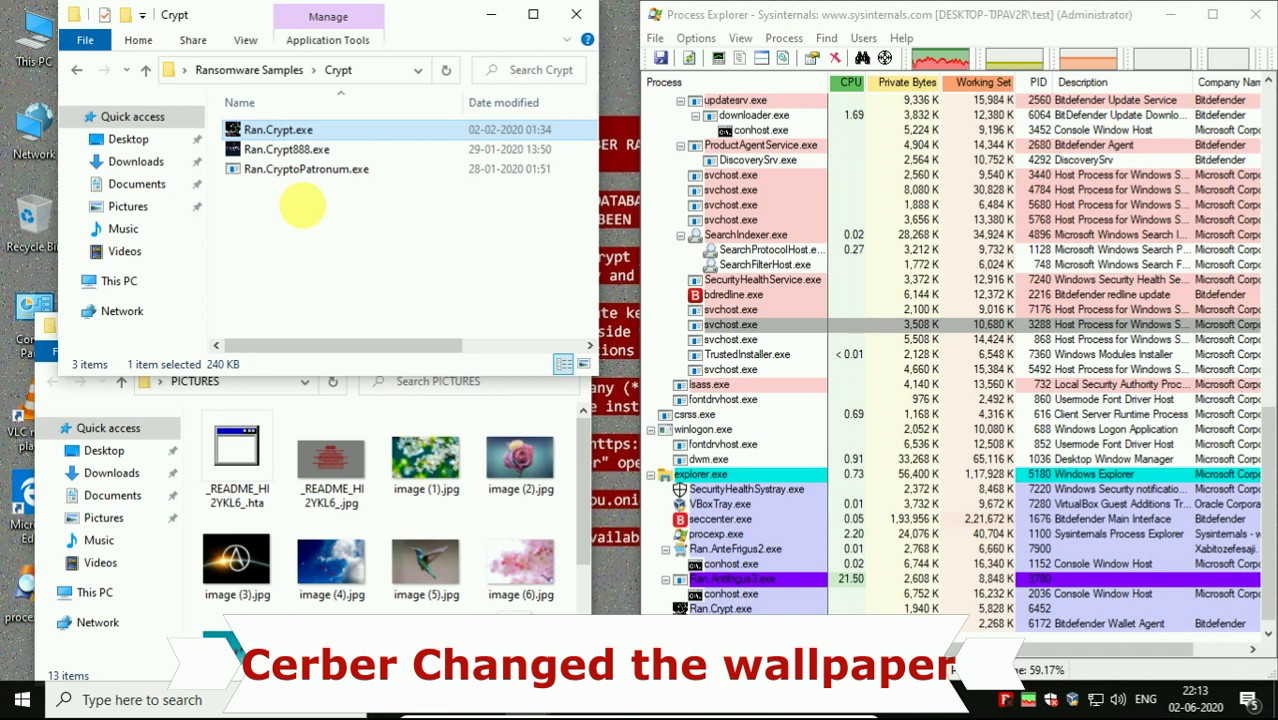
# Inspect the Desktop, Downloads and Documents folders for changed files and return to the Desktop folder
pyautogui.click(371, 491)
pyautogui.moveTo(377, 332); pyautogui.dragTo(452, 213)
pyautogui.scroll(-3, 447, 410)
pyautogui.scroll(3, 449, 412)
pyautogui.click(172, 331)
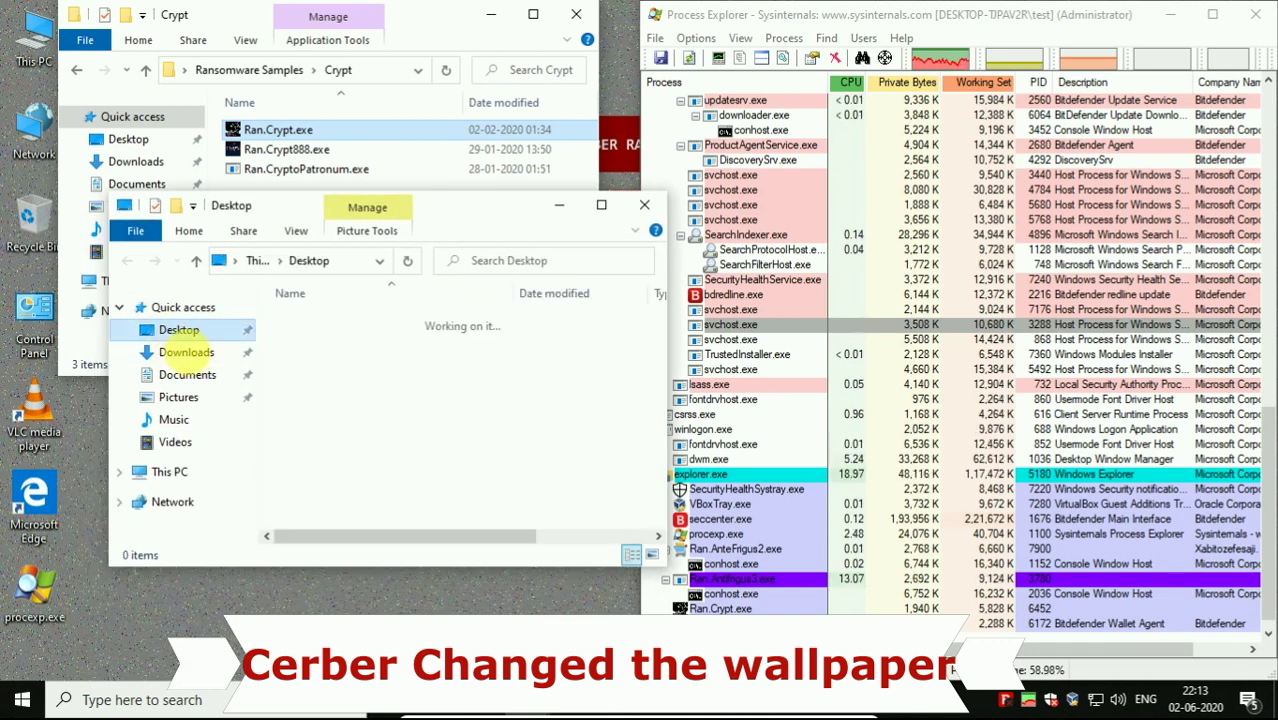
pyautogui.click(205, 352)
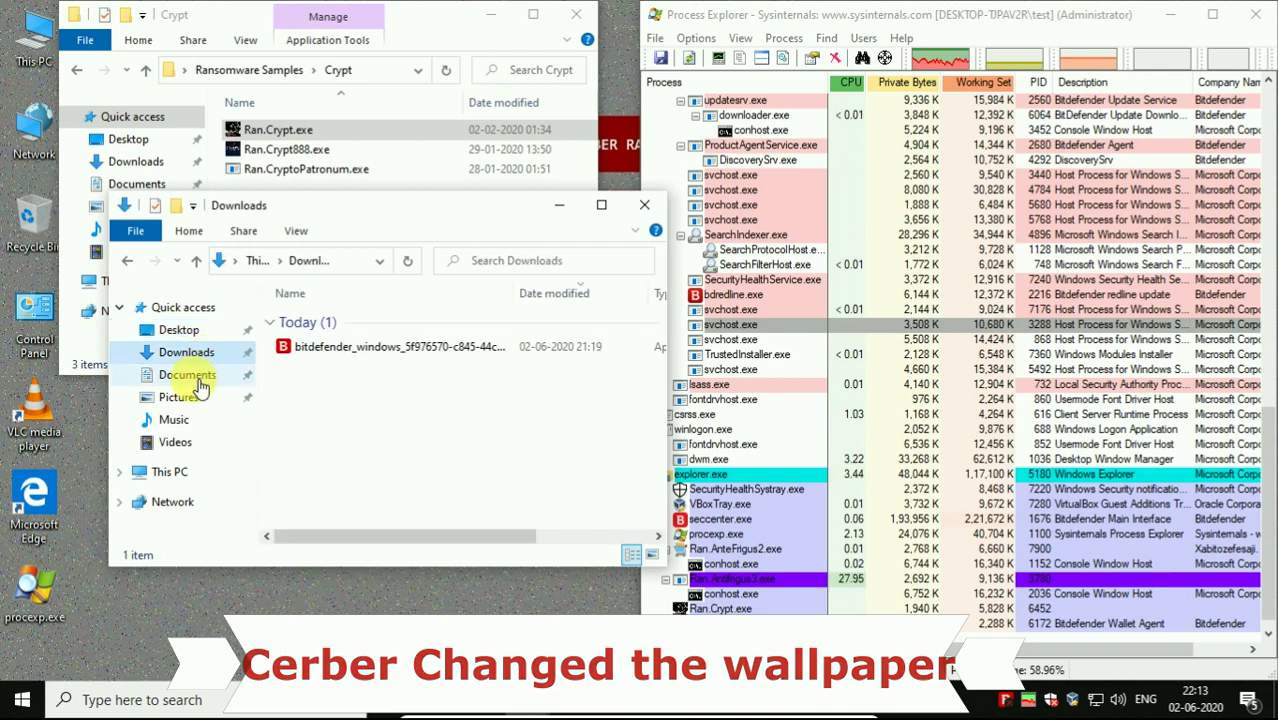
pyautogui.click(190, 373)
pyautogui.click(127, 260)
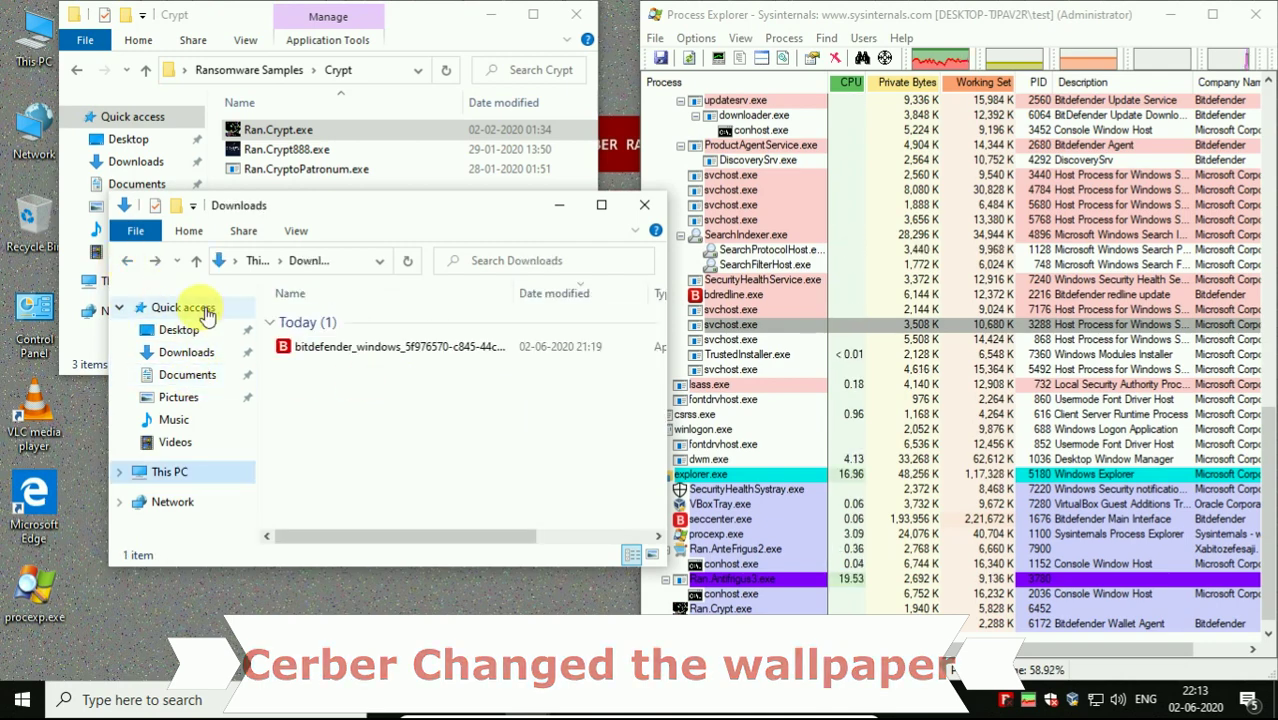
pyautogui.click(127, 260)
# Move the Desktop folder window below the Crypt window and open PICTURES to check its contents
pyautogui.moveTo(381, 215); pyautogui.dragTo(328, 335)
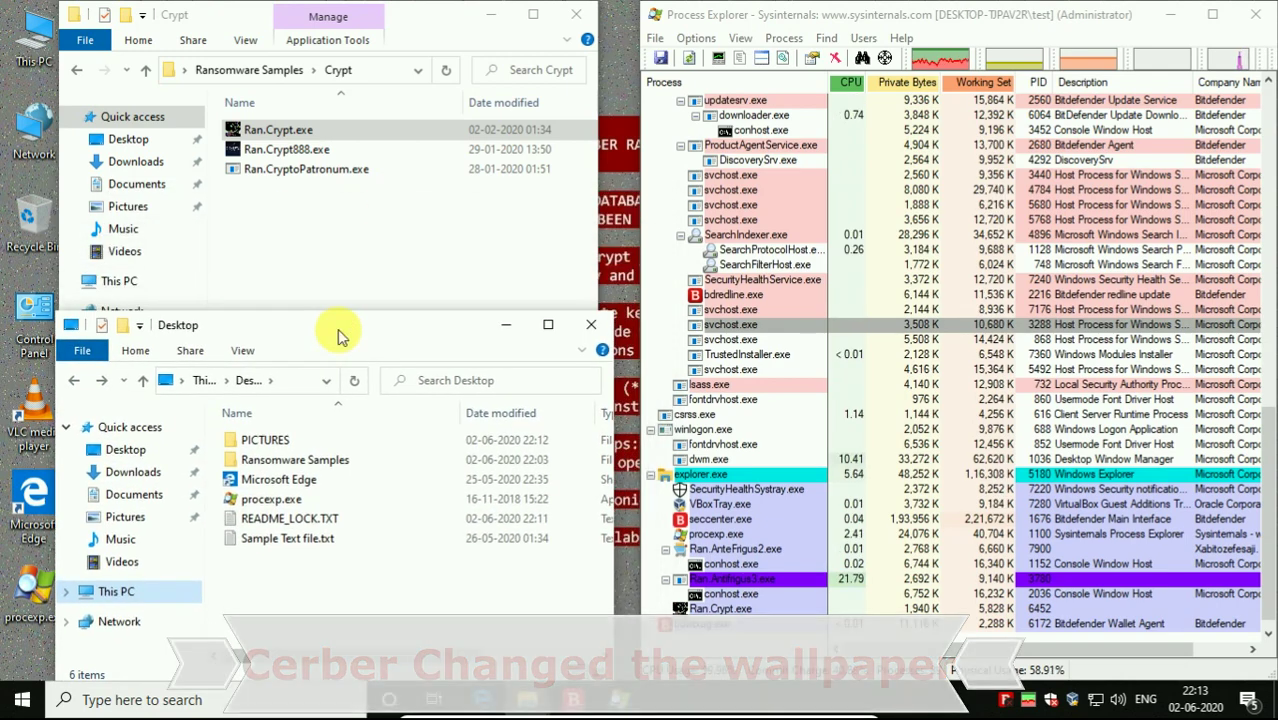
pyautogui.click(265, 441)
pyautogui.press('Return')
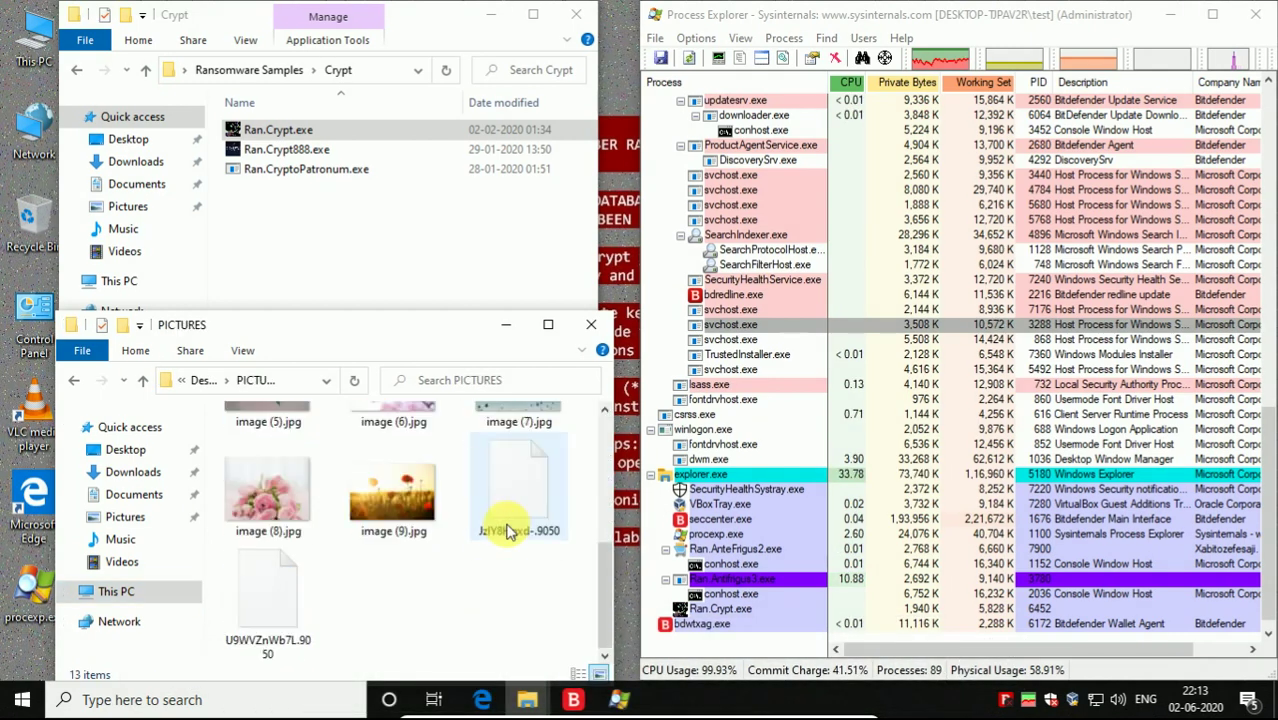
# Run Ran.Crypt888.exe from the Crypt folder
pyautogui.click(352, 232)
pyautogui.click(286, 149)
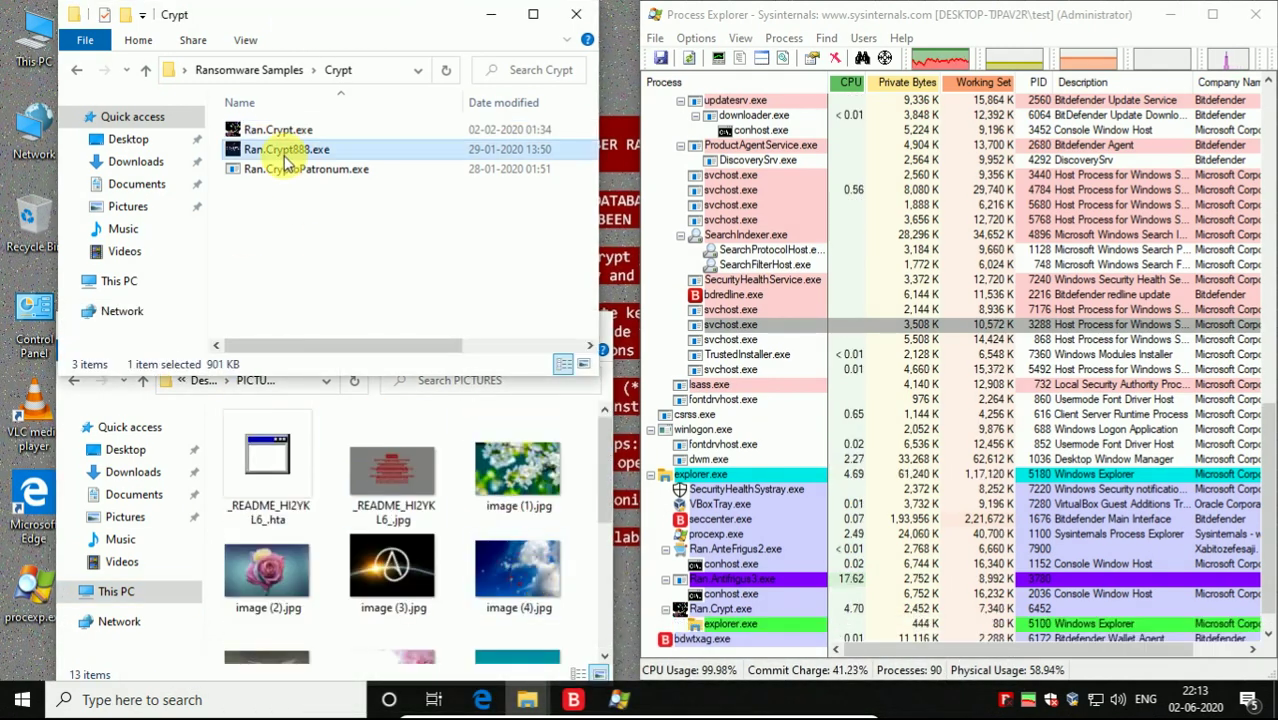
pyautogui.rightClick(289, 154)
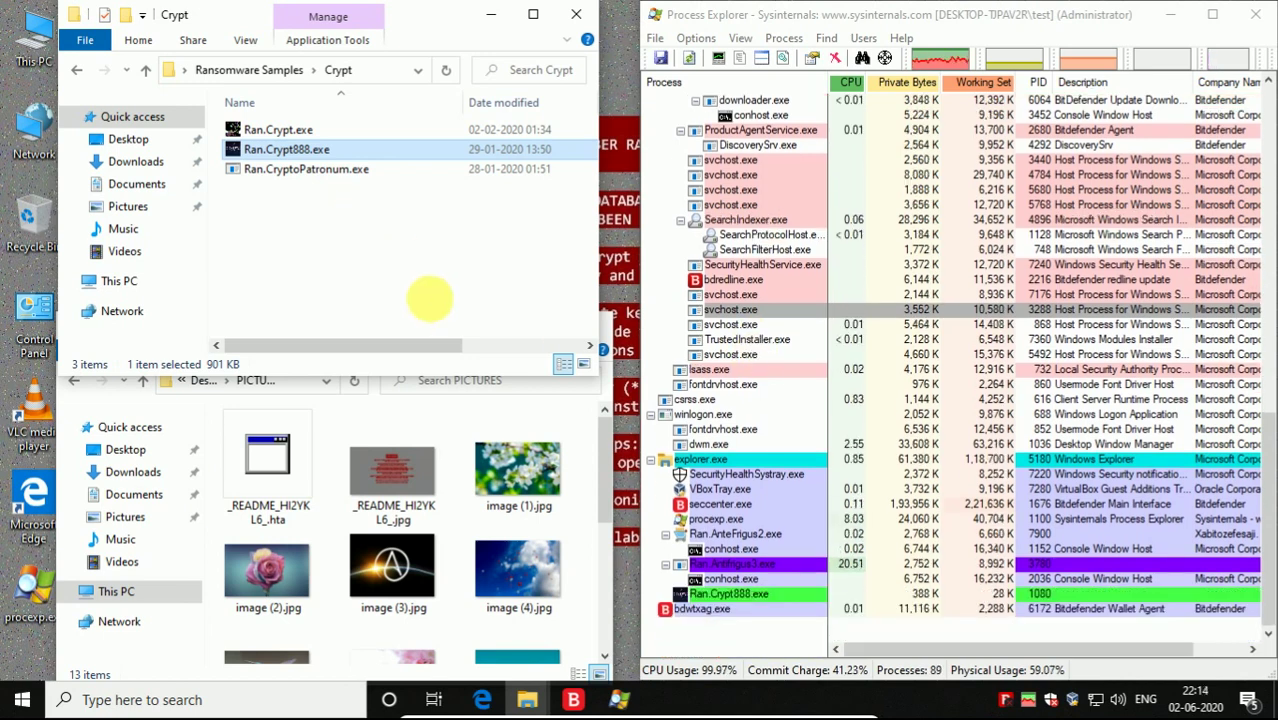
# Run Ran.CryptoPatronum.exe from the Crypt folder and clear the file selection
pyautogui.click(306, 172)
pyautogui.rightClick(335, 190)
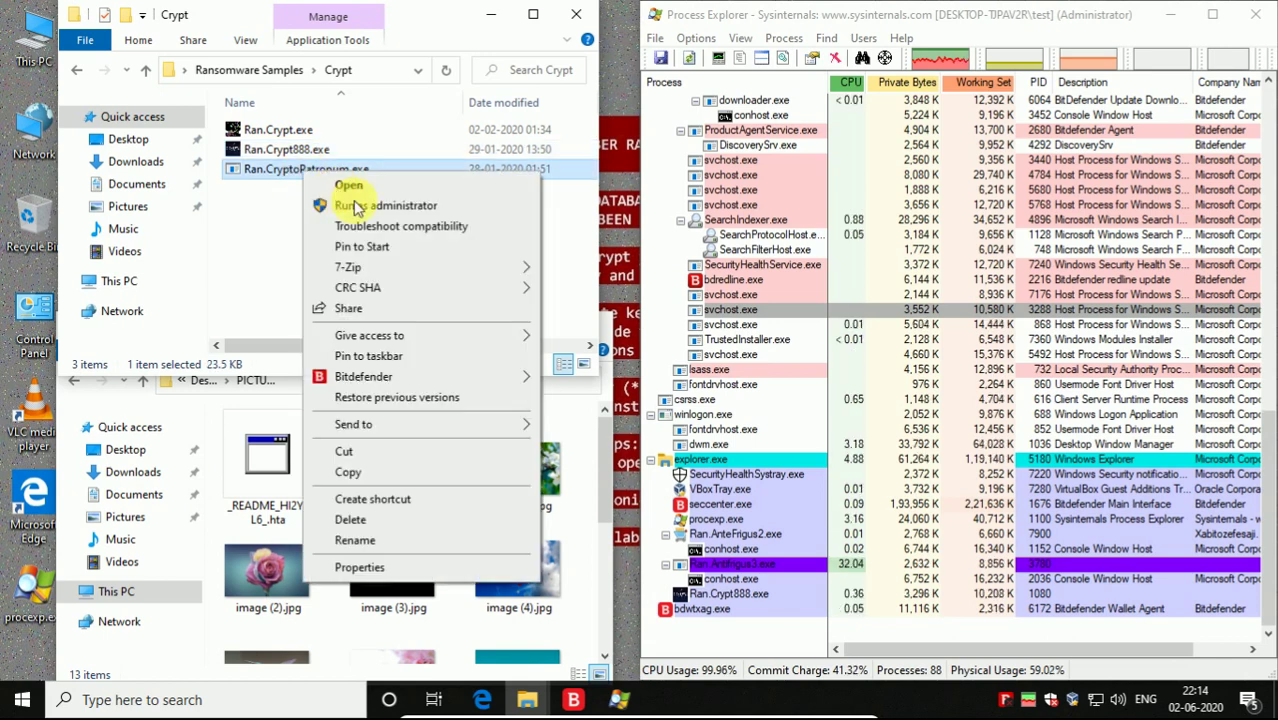
pyautogui.click(345, 187)
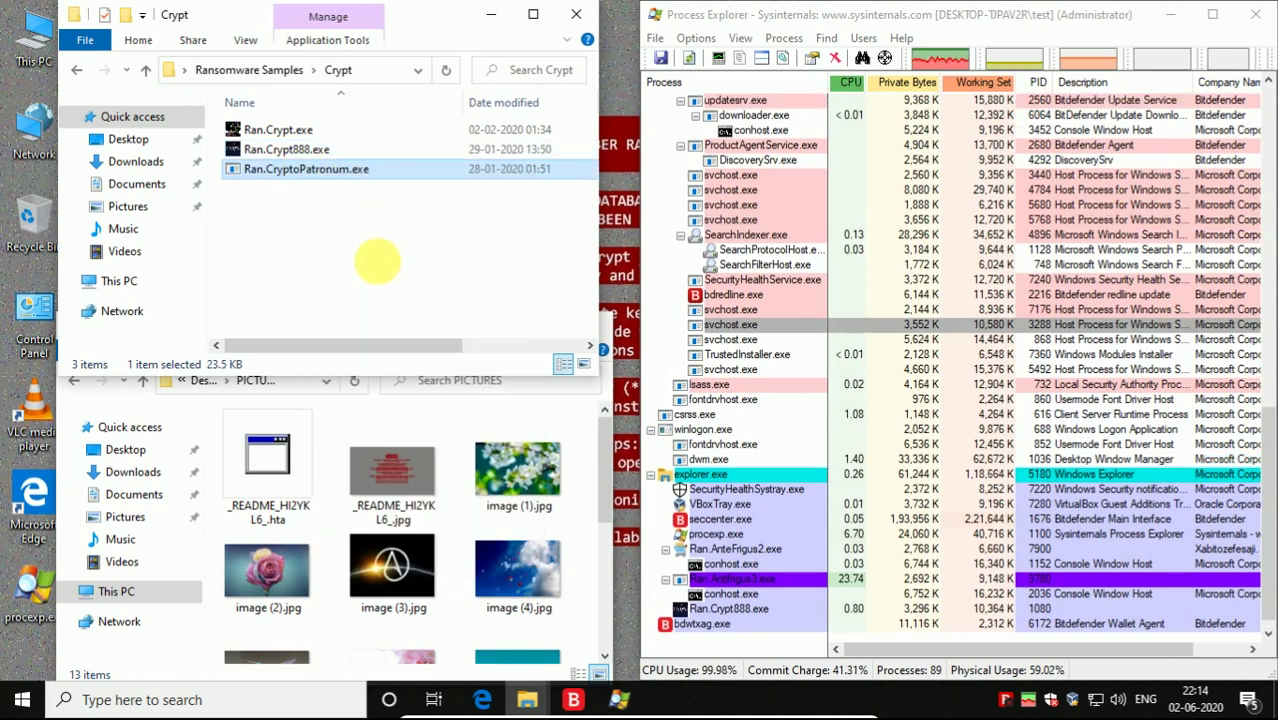
pyautogui.click(380, 272)
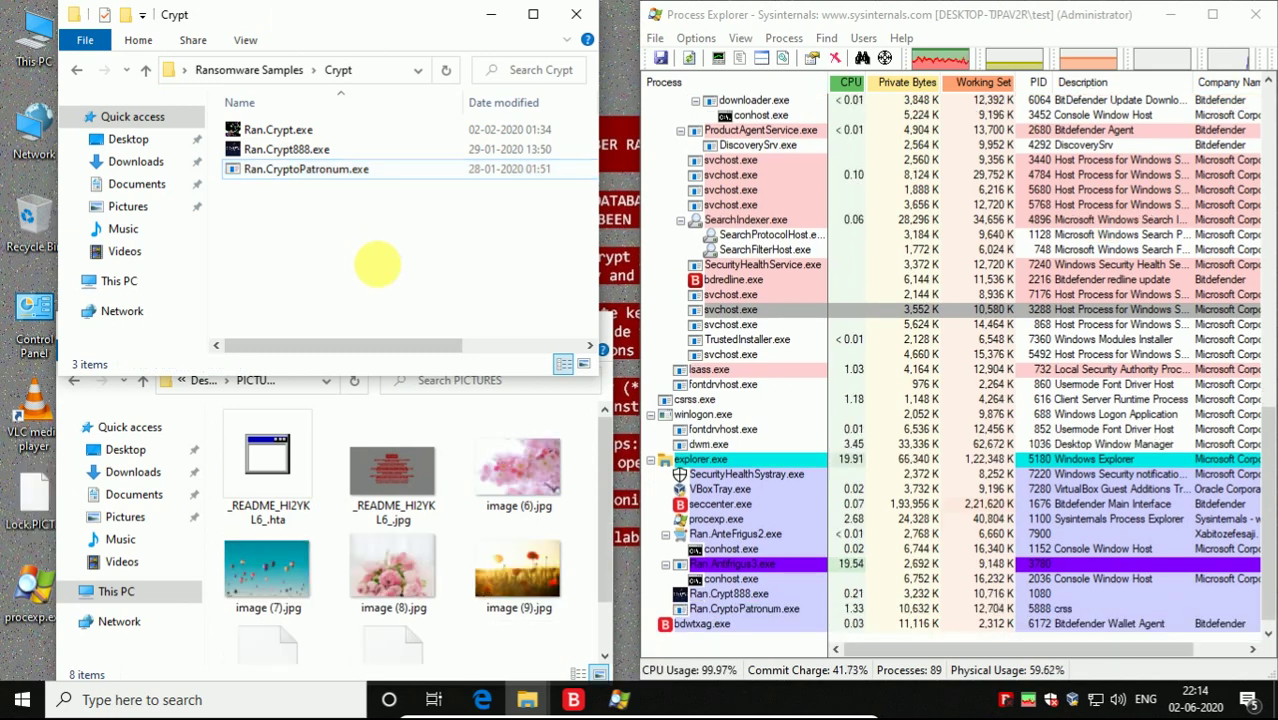
# Refresh the PICTURES folder repeatedly and check which image files remain
pyautogui.rightClick(330, 476)
pyautogui.click(370, 283)
pyautogui.scroll(-2, 474, 570)
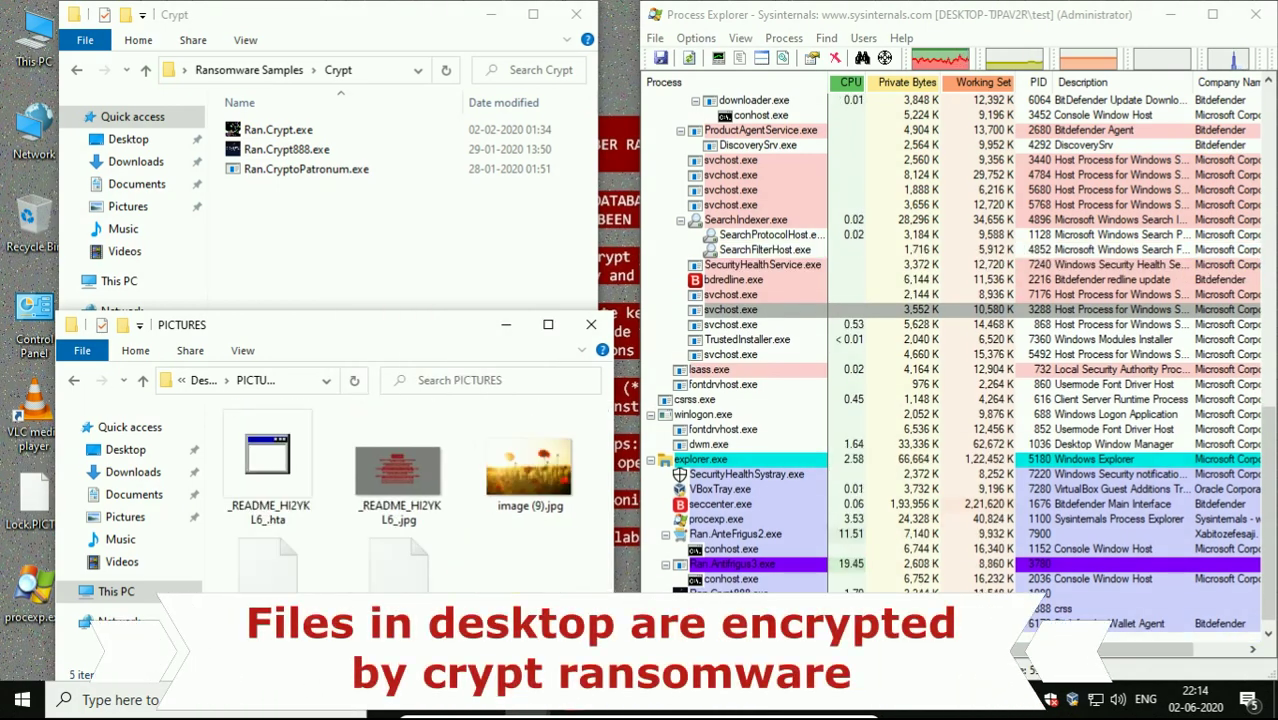
pyautogui.rightClick(548, 570)
pyautogui.click(560, 420)
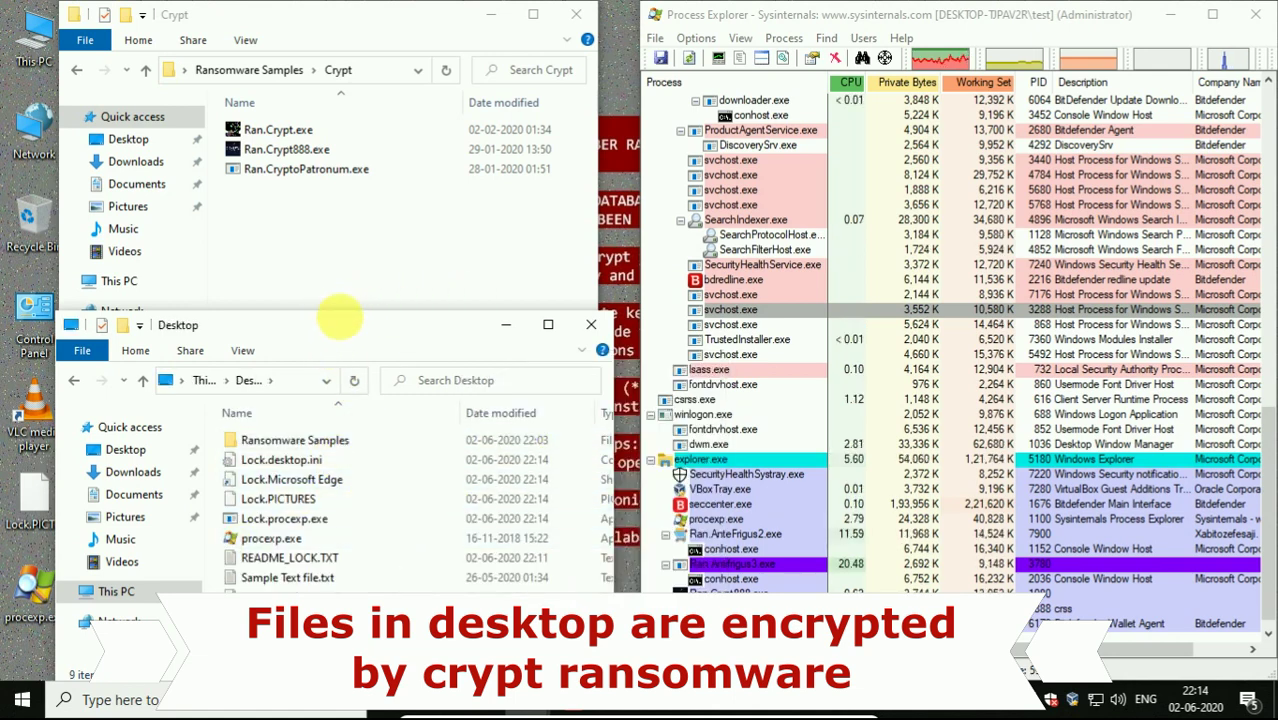
# Reposition the Desktop folder window, refresh its listing and examine the Lock.Ransomware Samples file
pyautogui.moveTo(340, 318); pyautogui.dragTo(445, 283)
pyautogui.rightClick(476, 432)
pyautogui.click(476, 420)
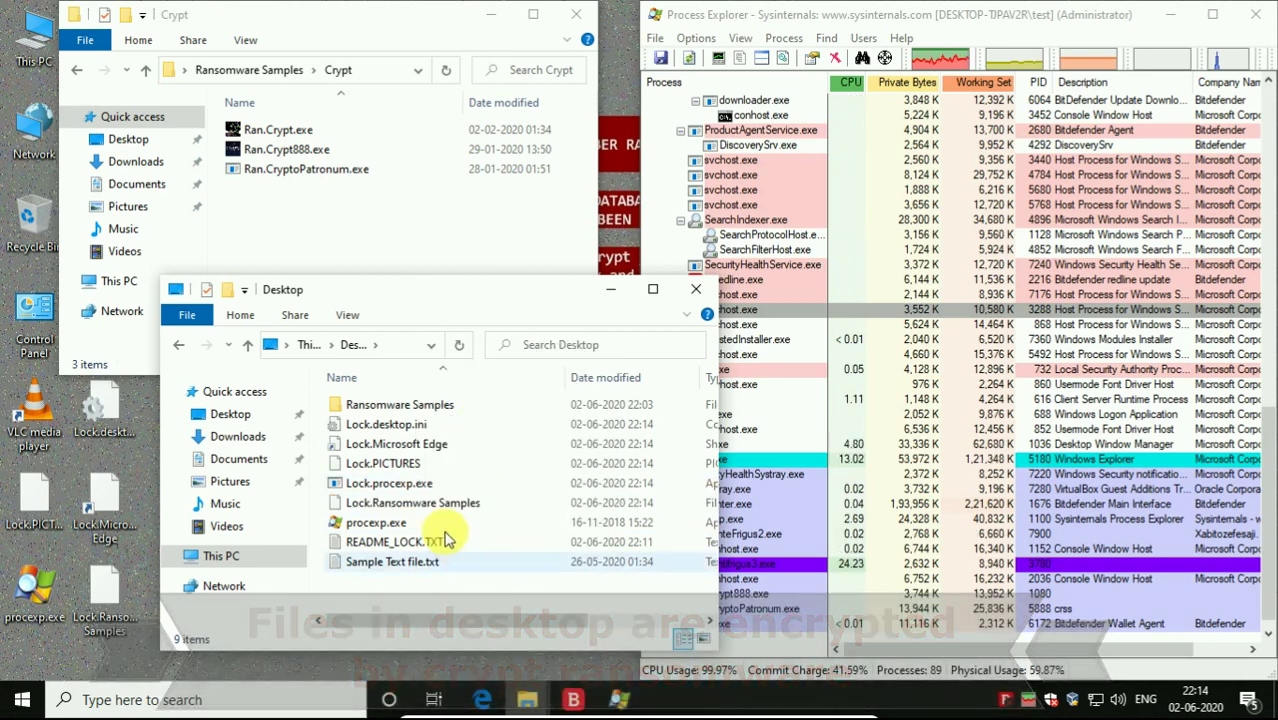
pyautogui.click(435, 507)
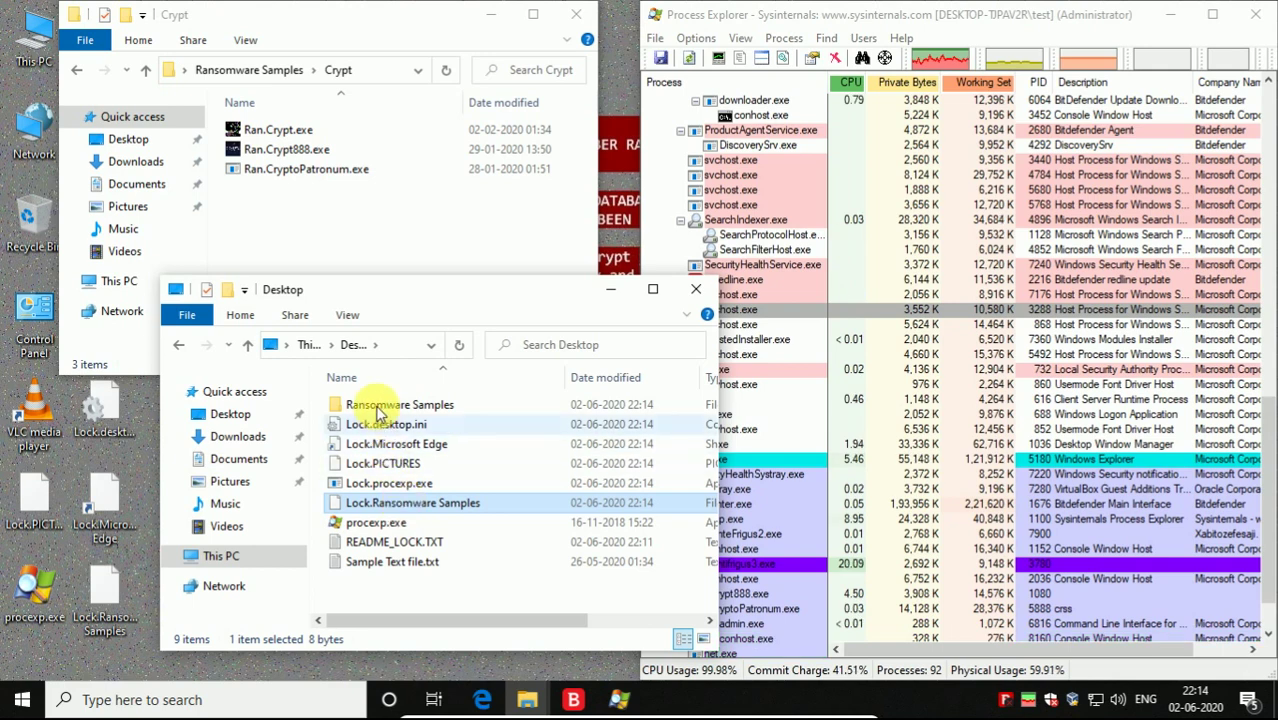
# Check whether the files in the system's Pictures and Documents folders are intact
pyautogui.click(230, 482)
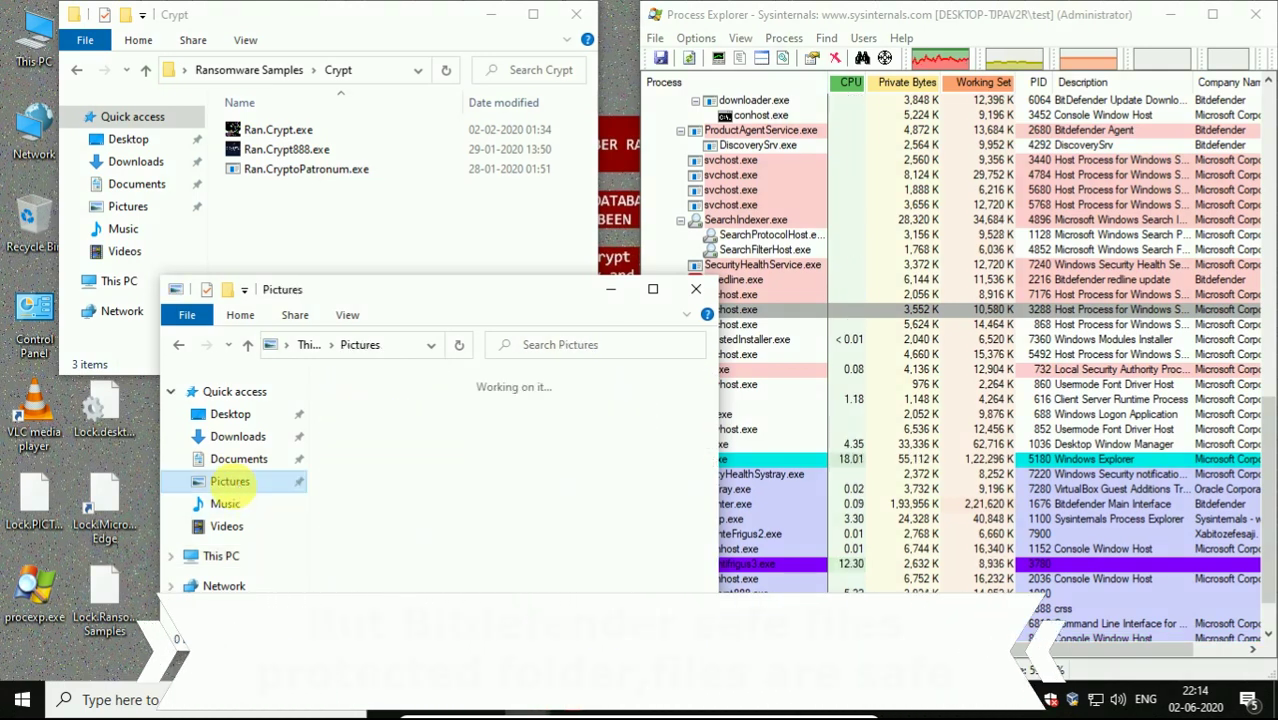
pyautogui.scroll(-3, 445, 500)
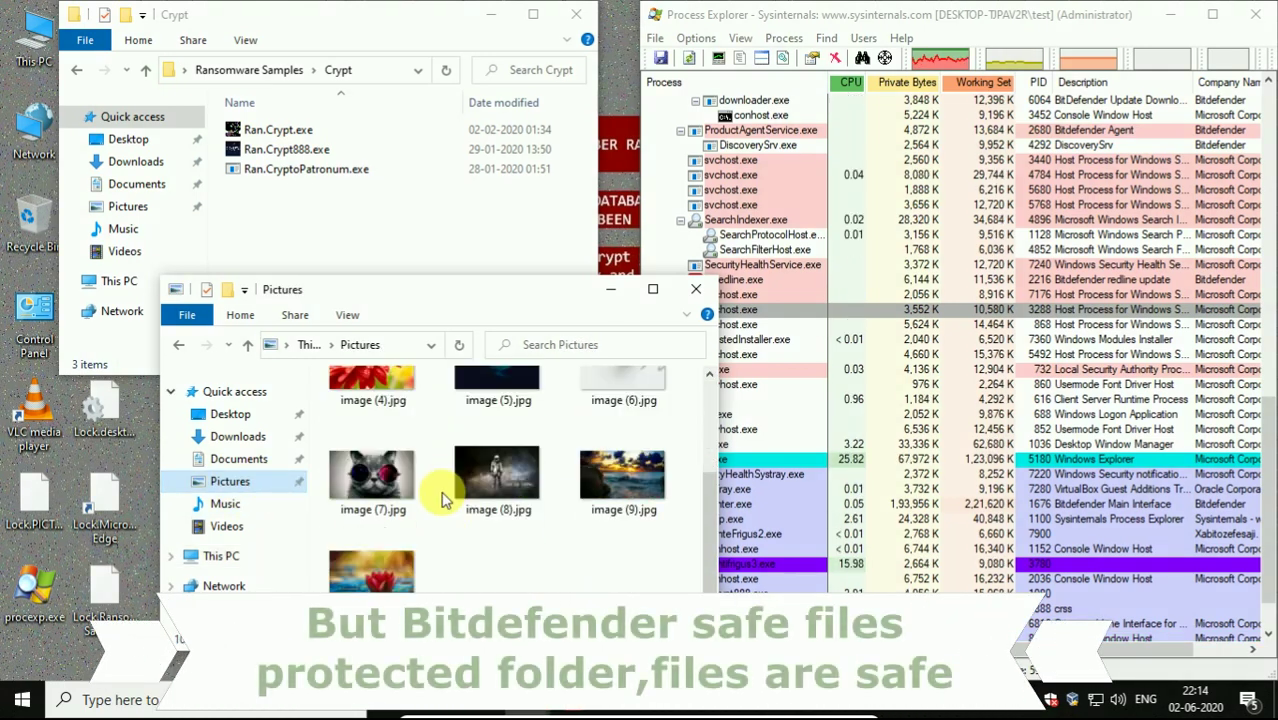
pyautogui.click(252, 458)
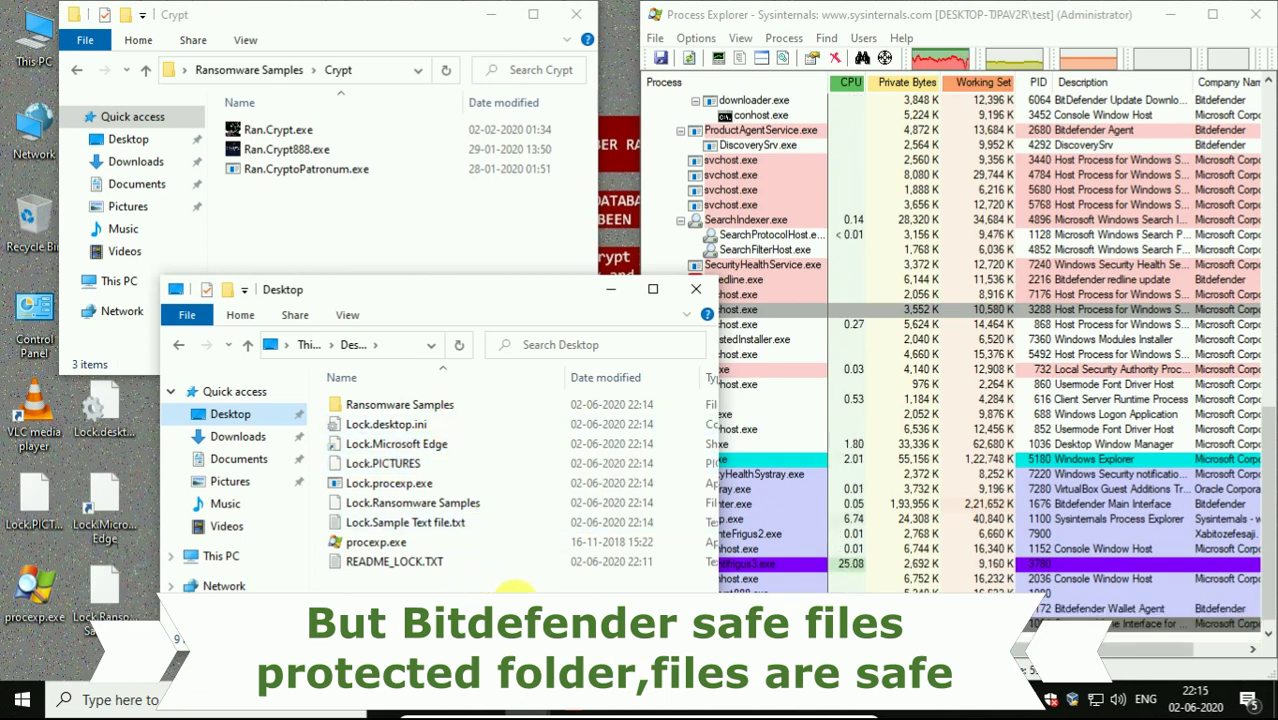
# Open Lock.Sample Text file.txt from the Desktop folder in Notepad, examine its content and close it
pyautogui.moveTo(395, 296); pyautogui.dragTo(339, 316)
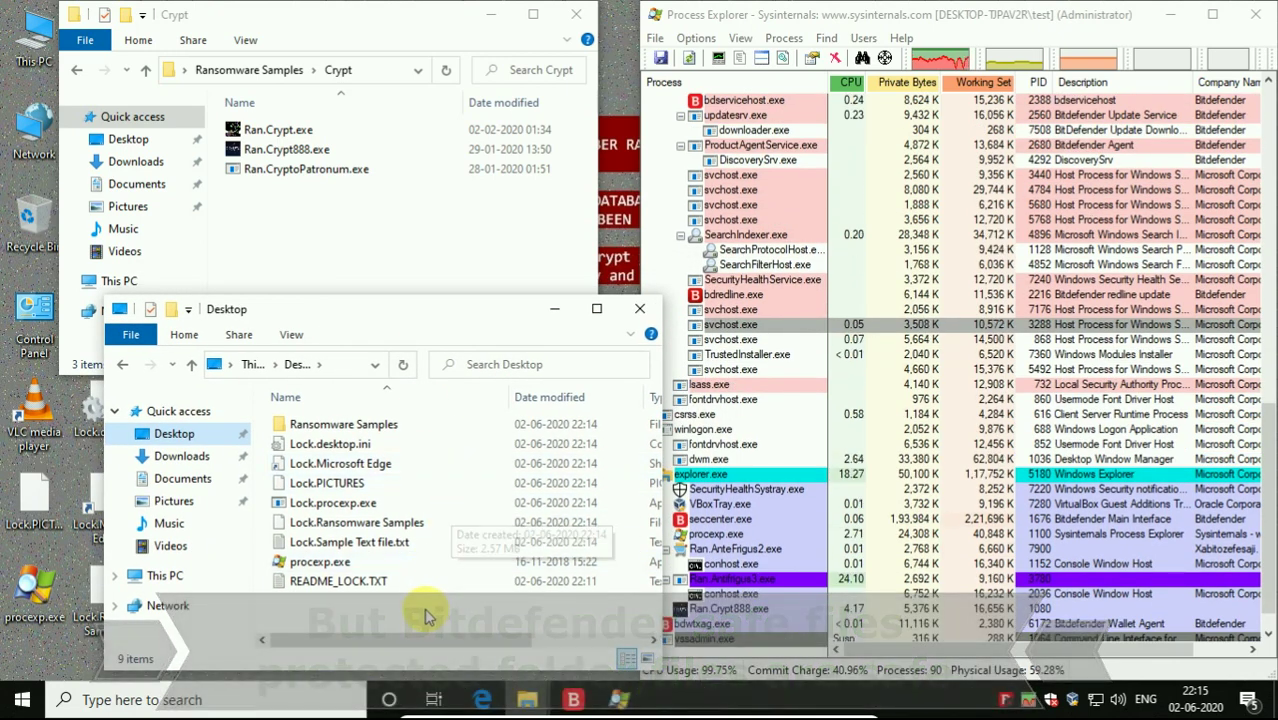
pyautogui.click(350, 541)
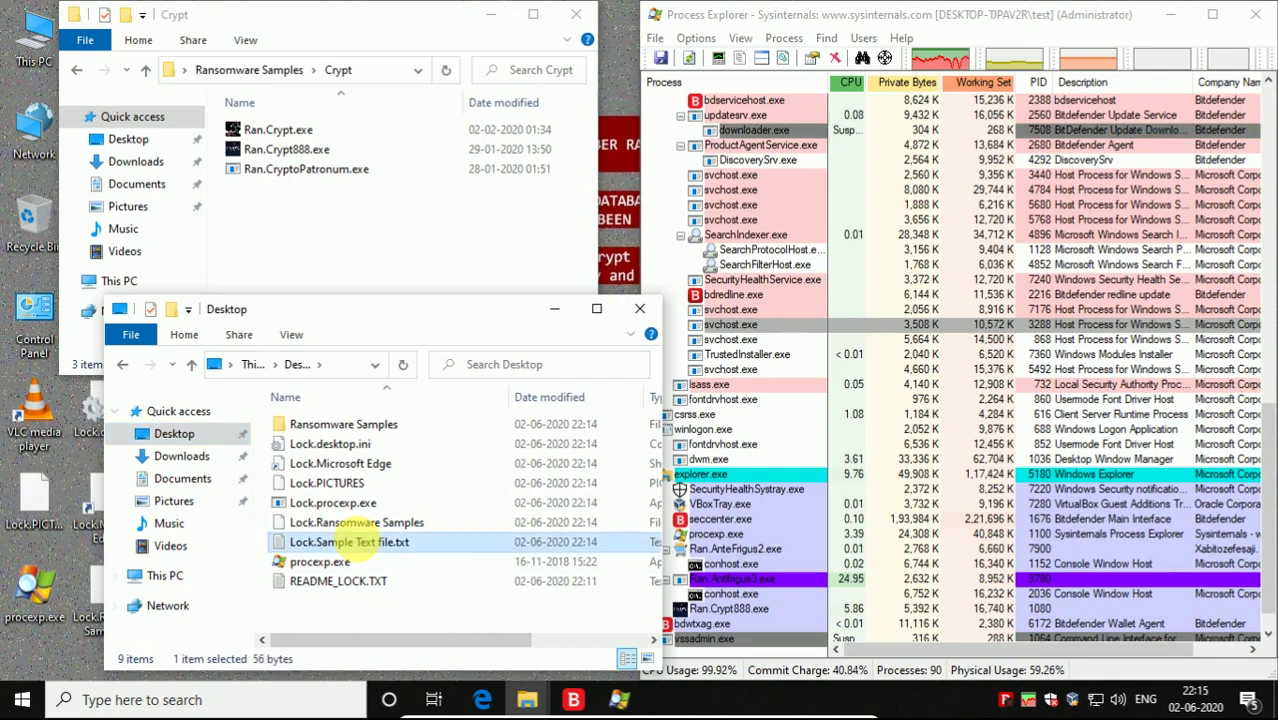
pyautogui.doubleClick(358, 547)
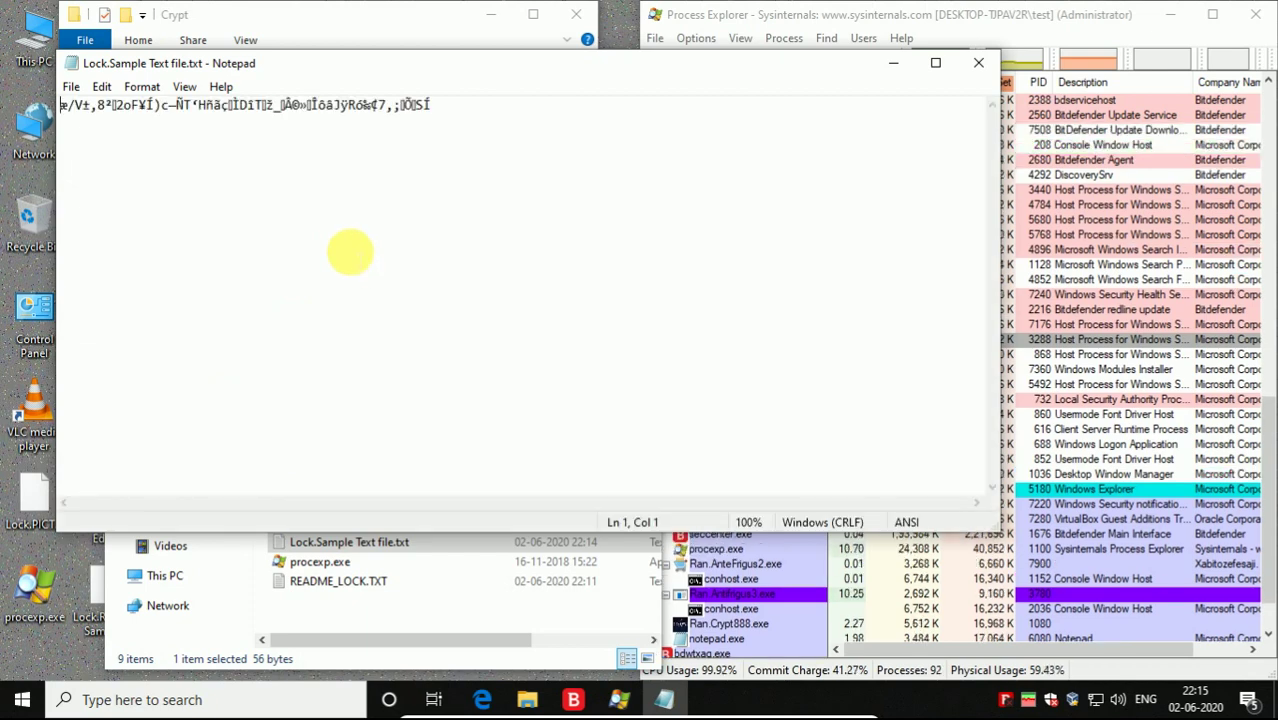
pyautogui.click(975, 63)
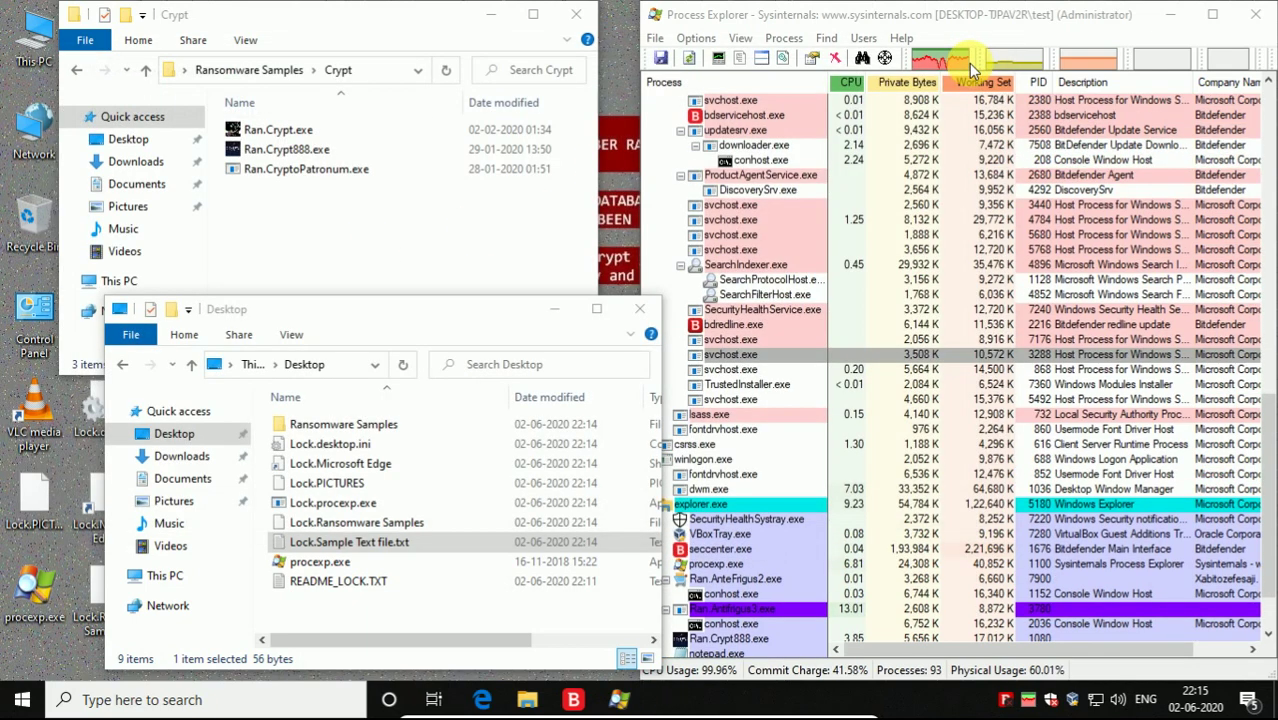
# Refresh the Desktop folder listing and check the processes still running in Process Explorer
pyautogui.click(928, 475)
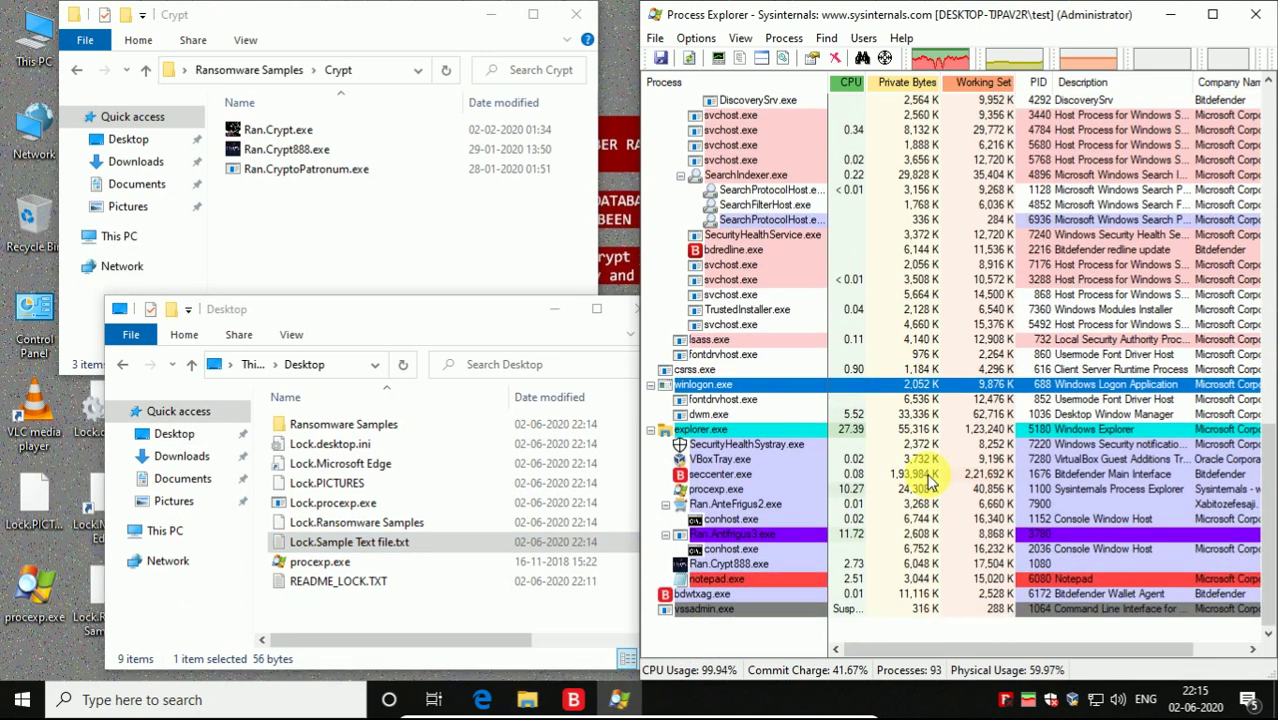
pyautogui.click(474, 610)
pyautogui.rightClick(472, 602)
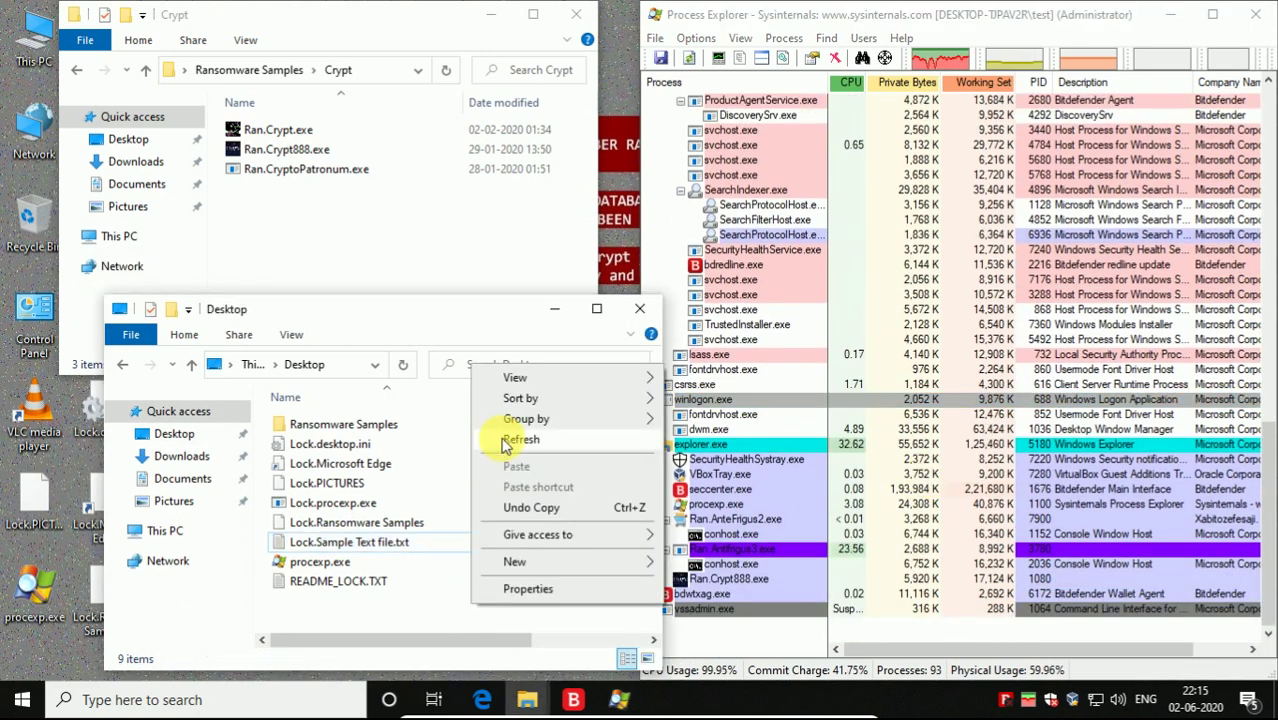
pyautogui.click(503, 441)
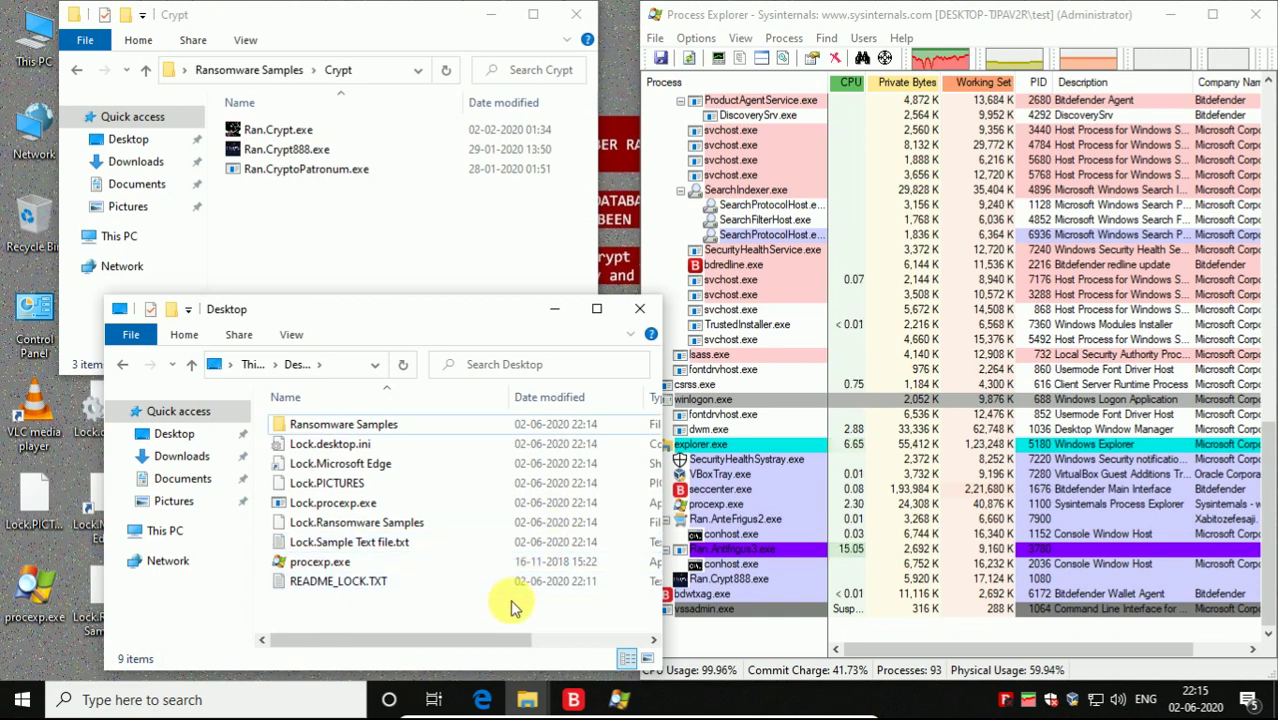
pyautogui.click(745, 622)
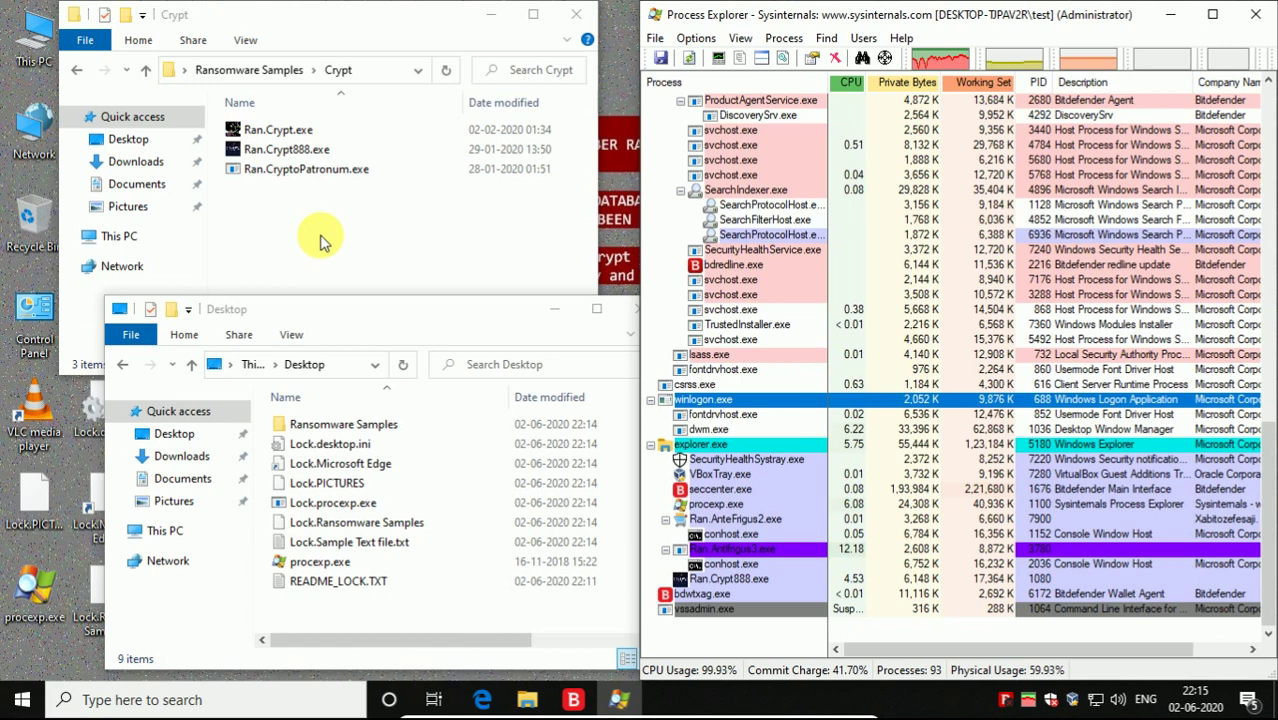
# Run Ran.cryptjoker.exe from the Cryptojoker folder of Ransomware Samples as administrator
pyautogui.click(256, 70)
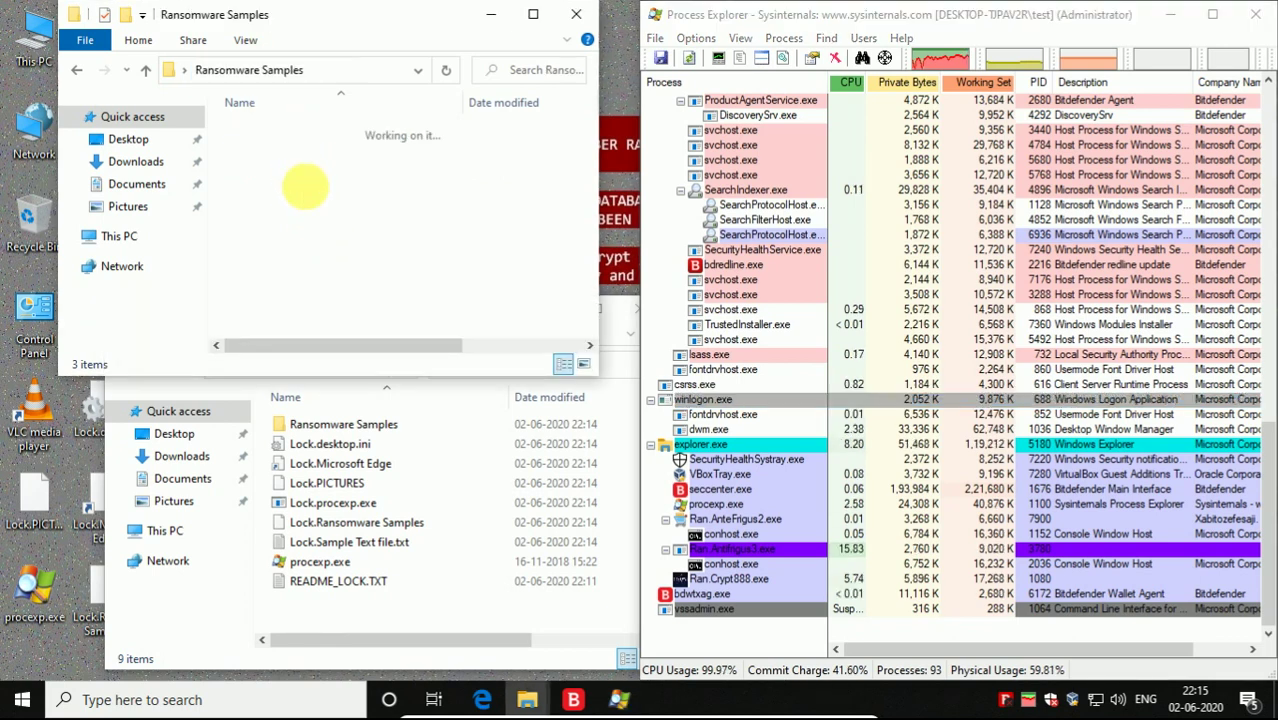
pyautogui.click(295, 229)
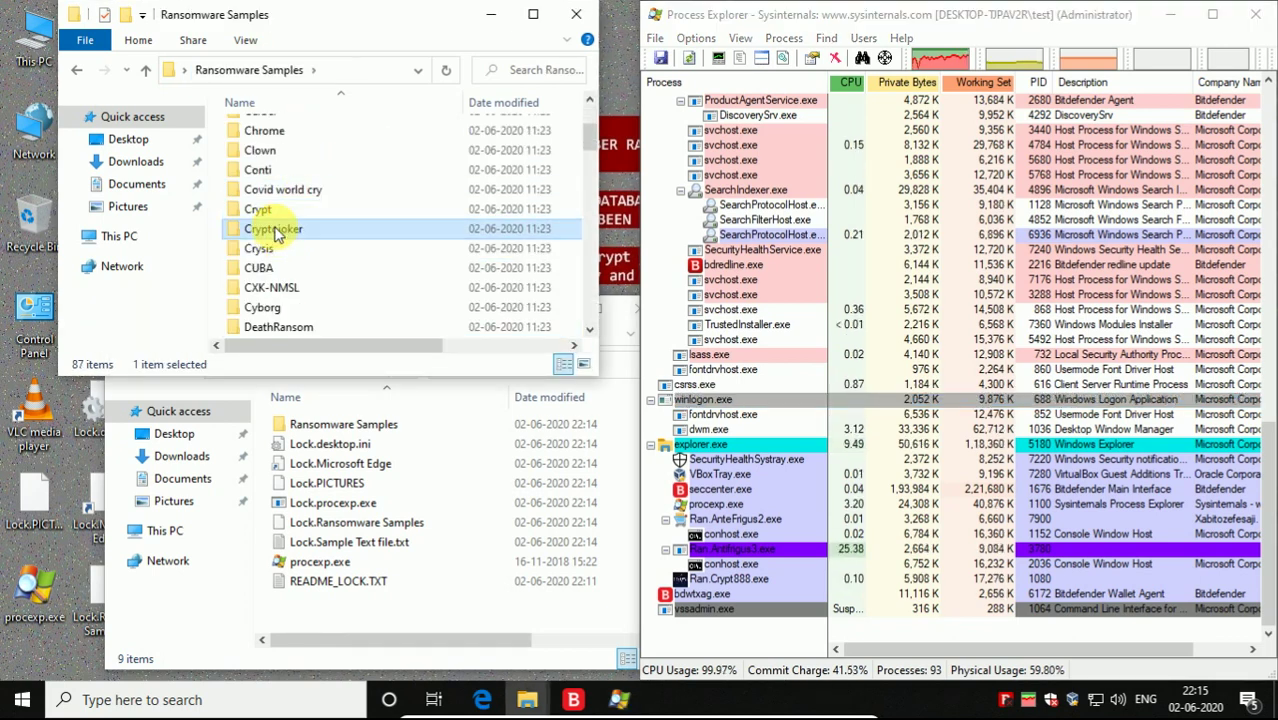
pyautogui.doubleClick(285, 228)
pyautogui.click(277, 138)
pyautogui.rightClick(285, 142)
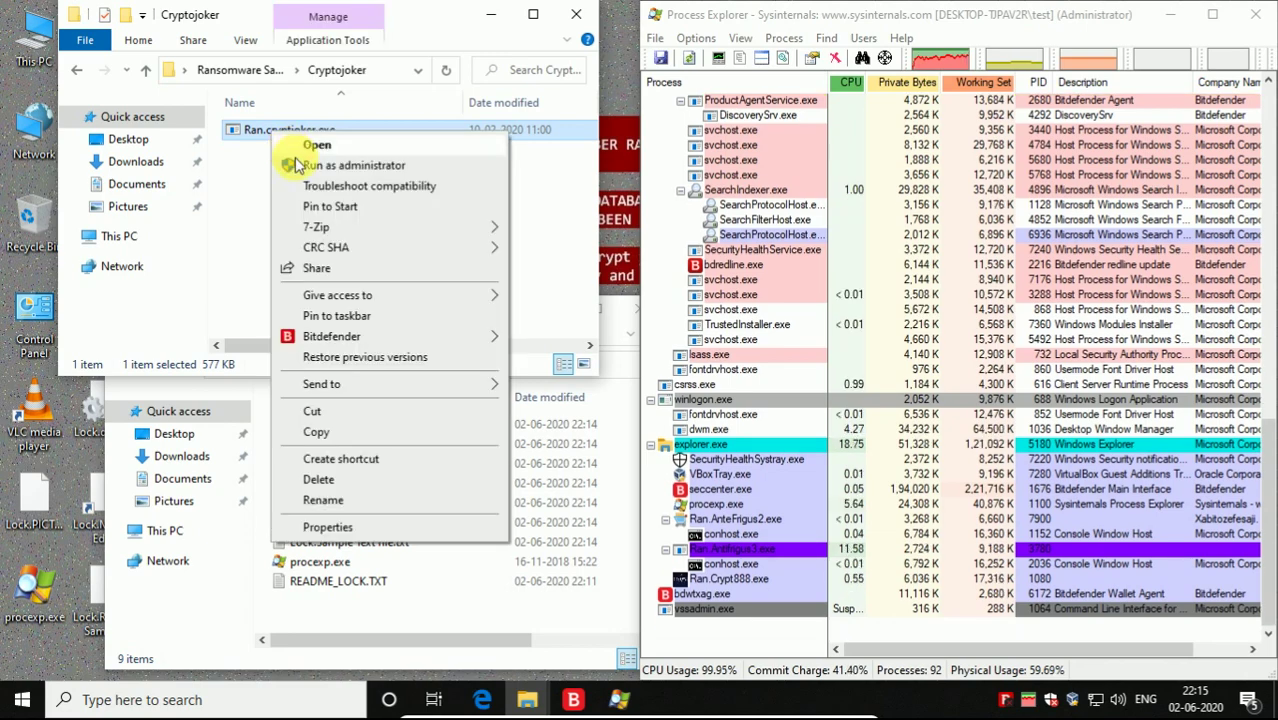
pyautogui.click(314, 163)
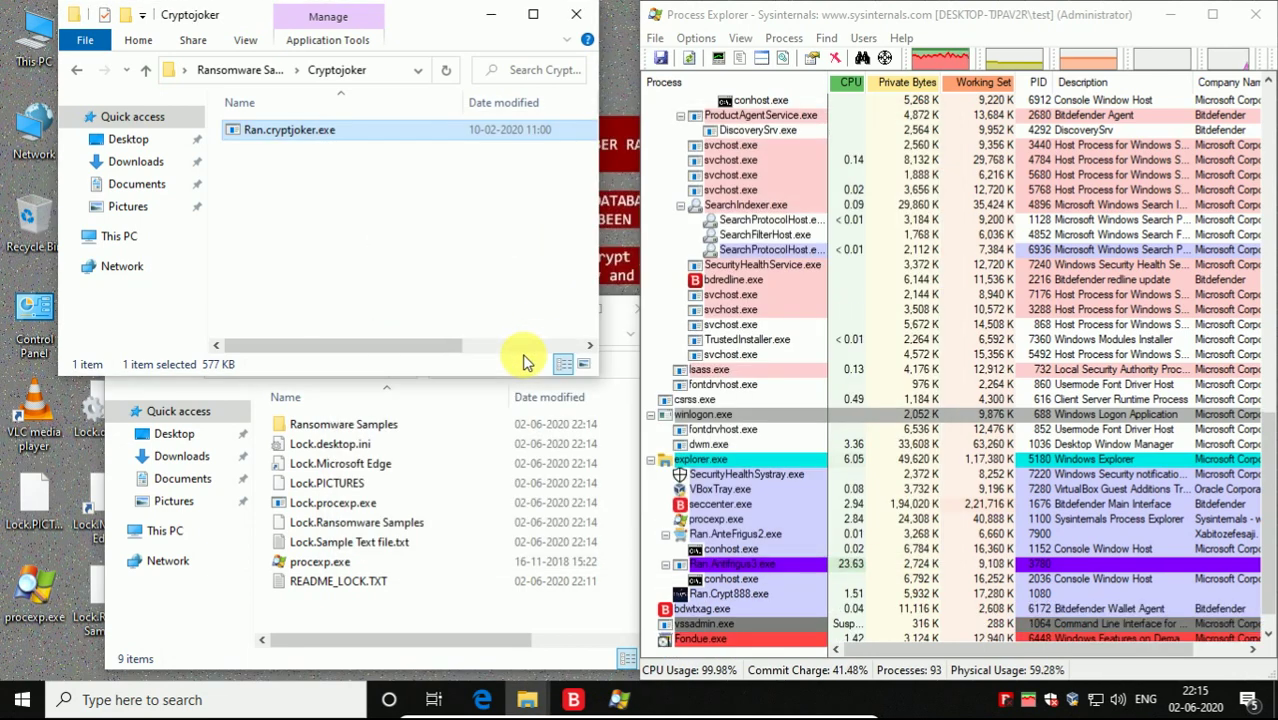
# Run the two samples Ran.CrySis .exe and Ran.CrySis.Dharma.exe from the Crysis folder
pyautogui.press('BackSpace')
pyautogui.scroll(-1, 340, 235)
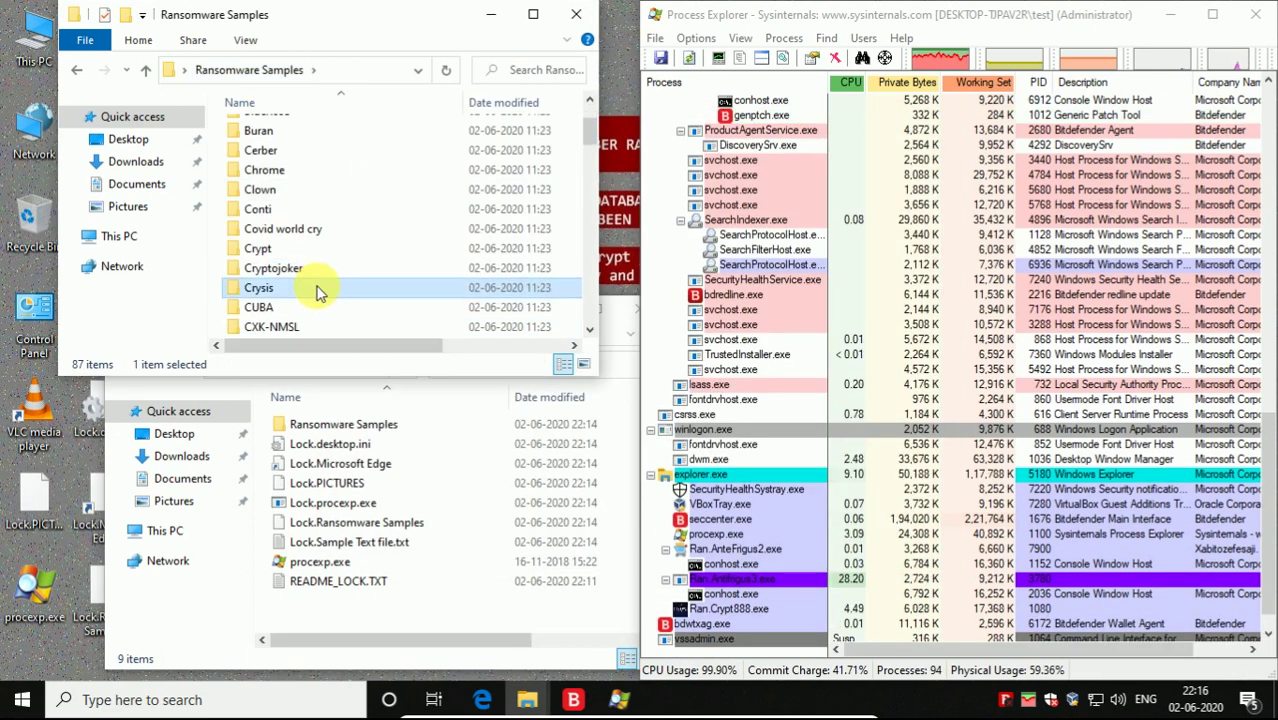
pyautogui.doubleClick(314, 285)
pyautogui.rightClick(280, 140)
pyautogui.click(300, 163)
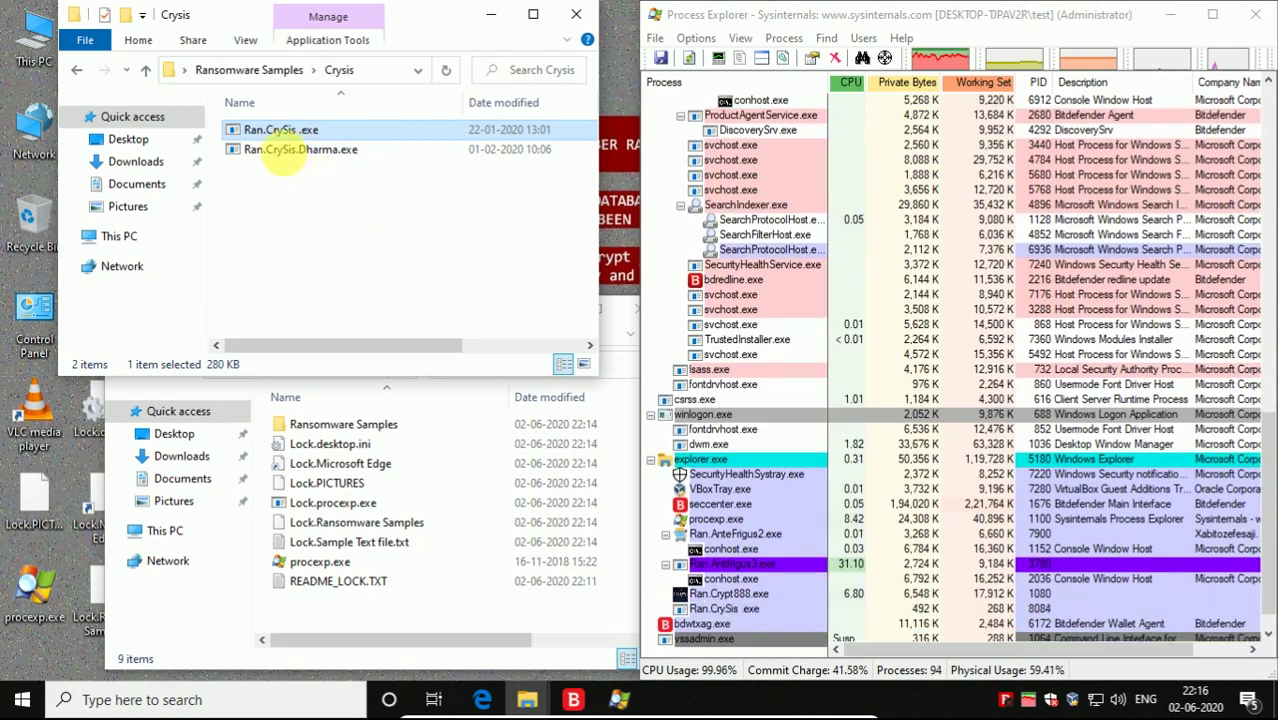
pyautogui.click(300, 150)
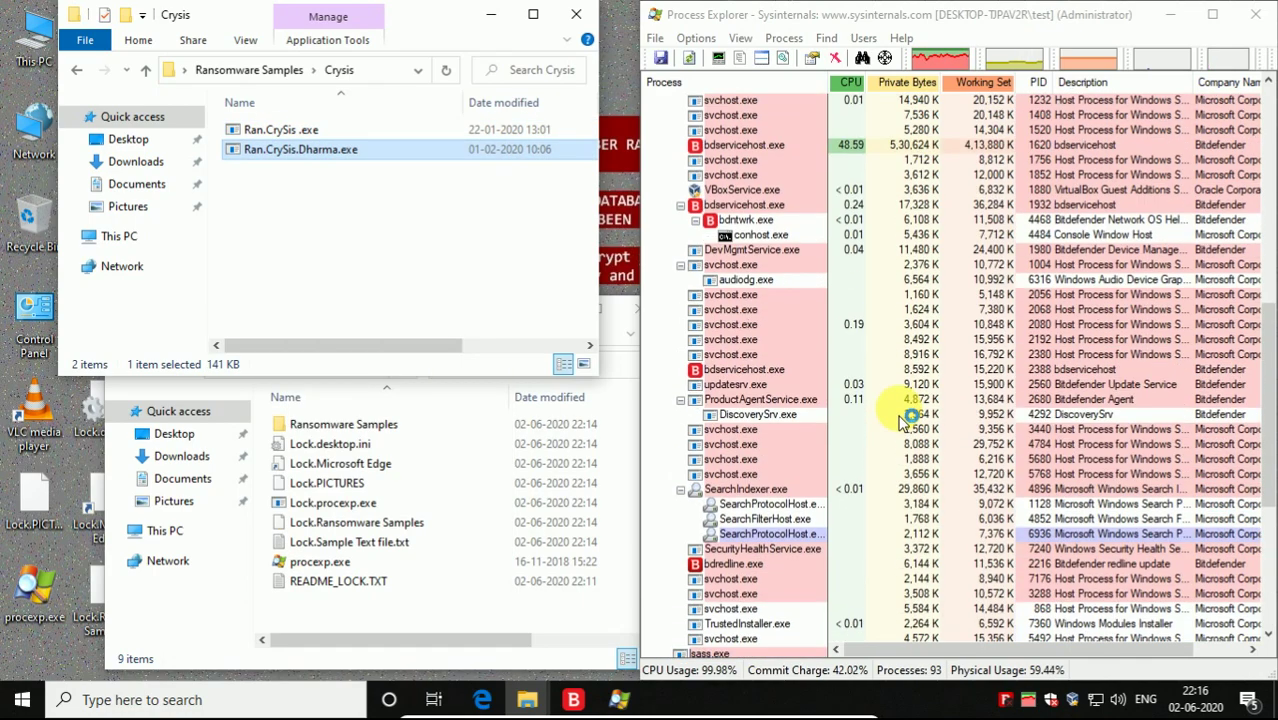
# Run Ran.Cuba.exe from the CUBA folder of Ransomware Samples
pyautogui.click(452, 281)
pyautogui.hotkey('alt', 'Up')
pyautogui.doubleClick(314, 226)
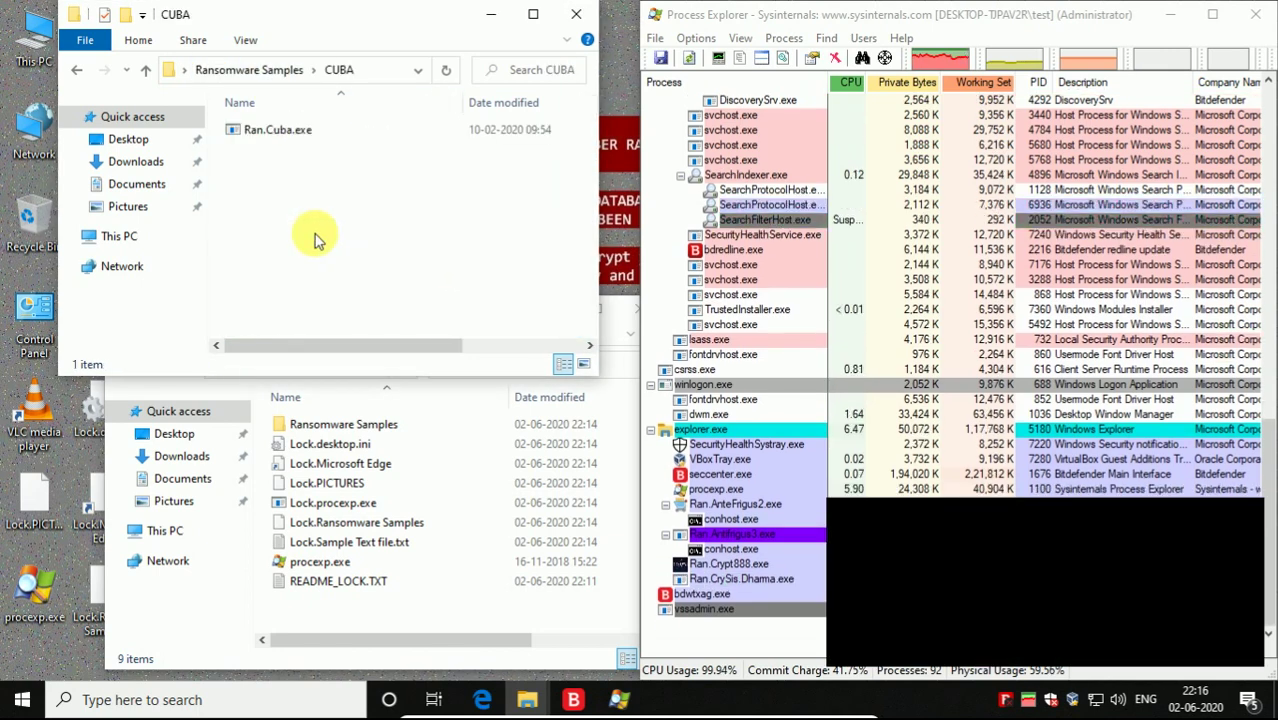
pyautogui.click(271, 130)
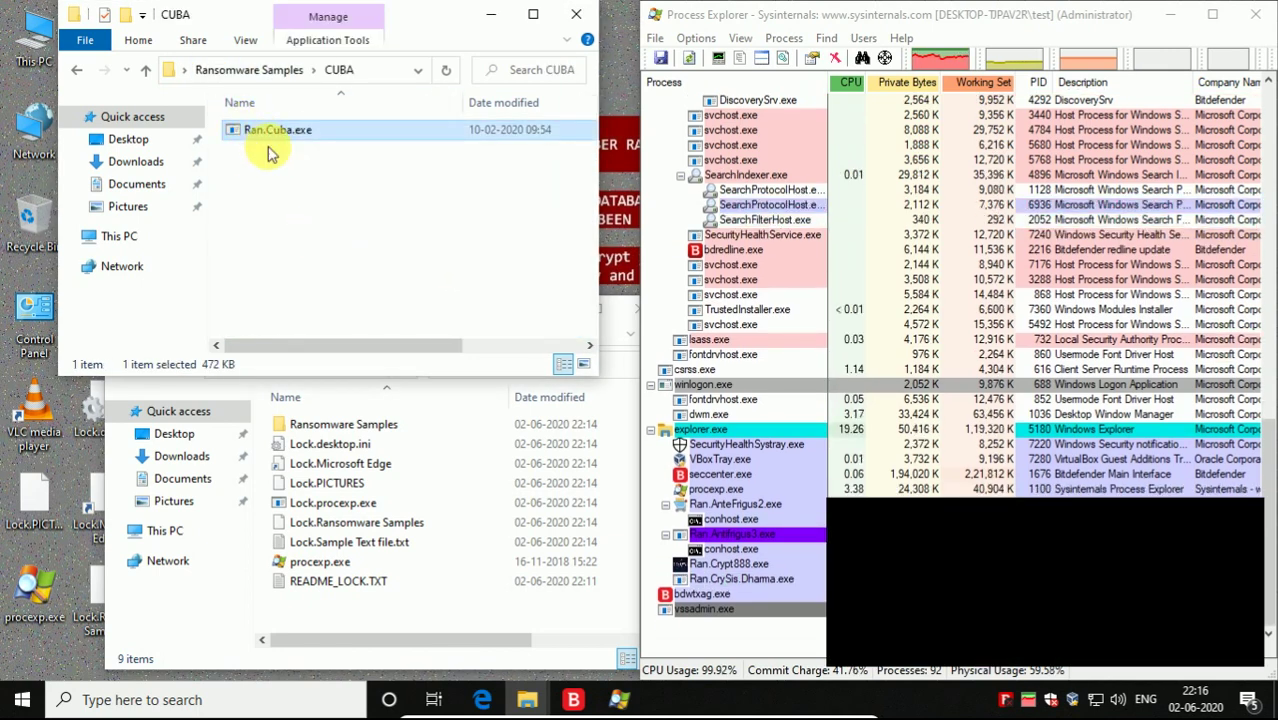
pyautogui.rightClick(250, 128)
pyautogui.click(290, 140)
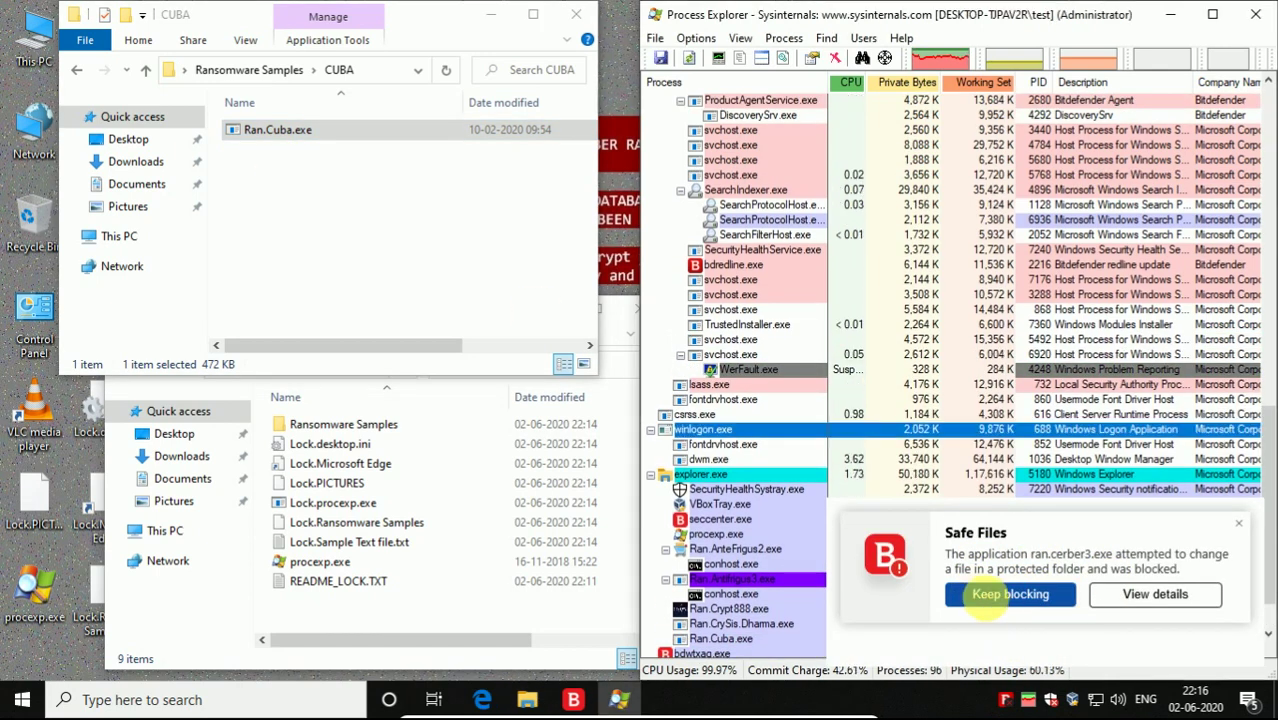
# Keep ran.cerber3.exe blocked in the Safe Files alert, return to the Ransomware Samples folder and close the unresponsive Bitdefender agent
pyautogui.click(1008, 594)
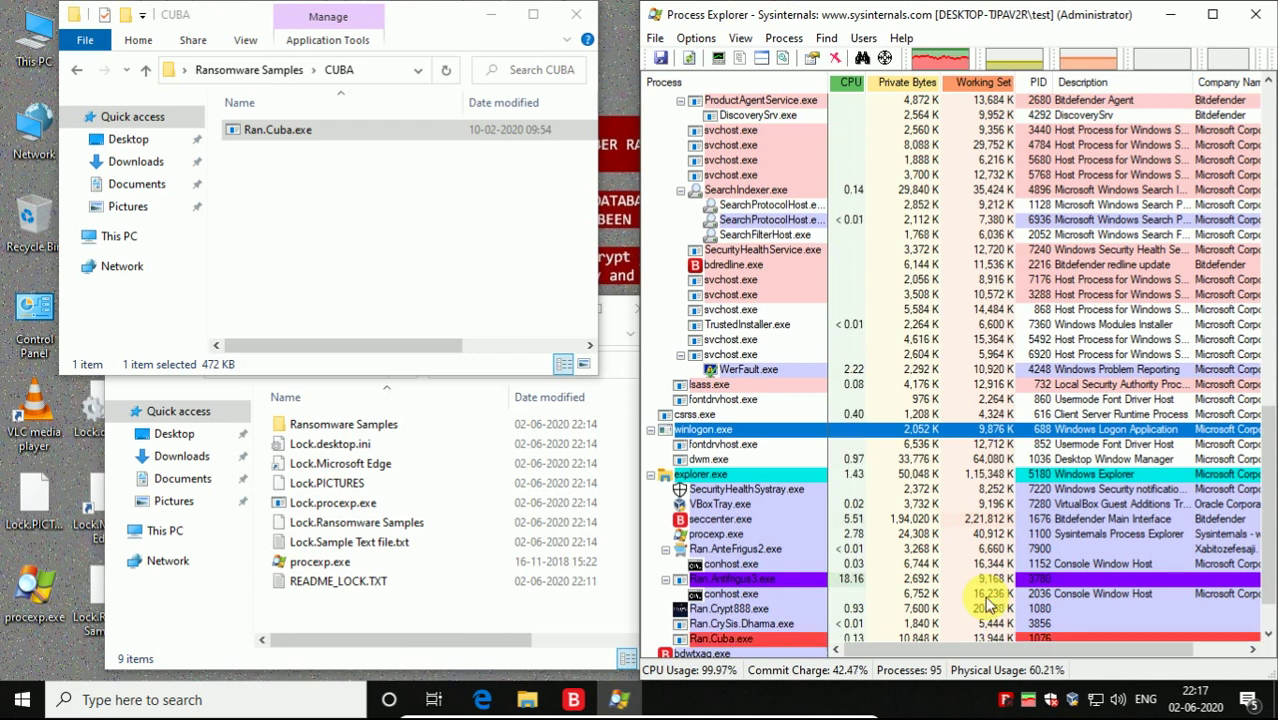
pyautogui.scroll(-2, 970, 560)
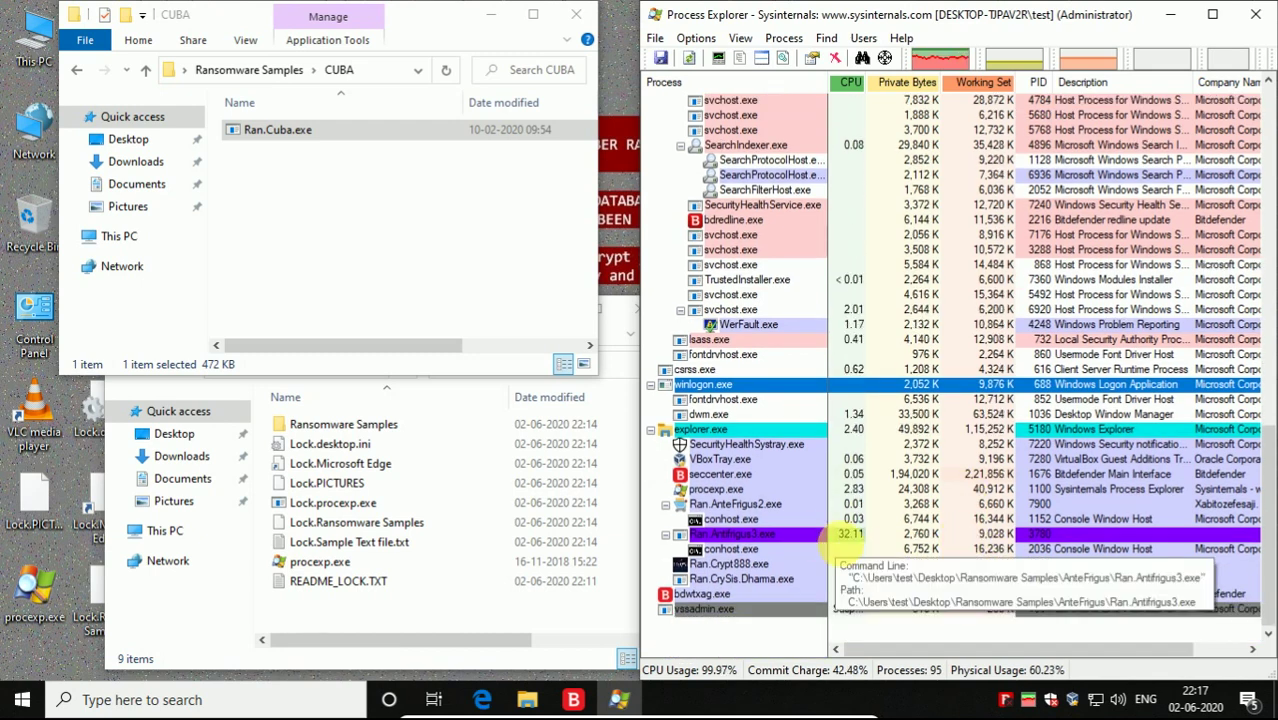
pyautogui.click(371, 237)
pyautogui.press('BackSpace')
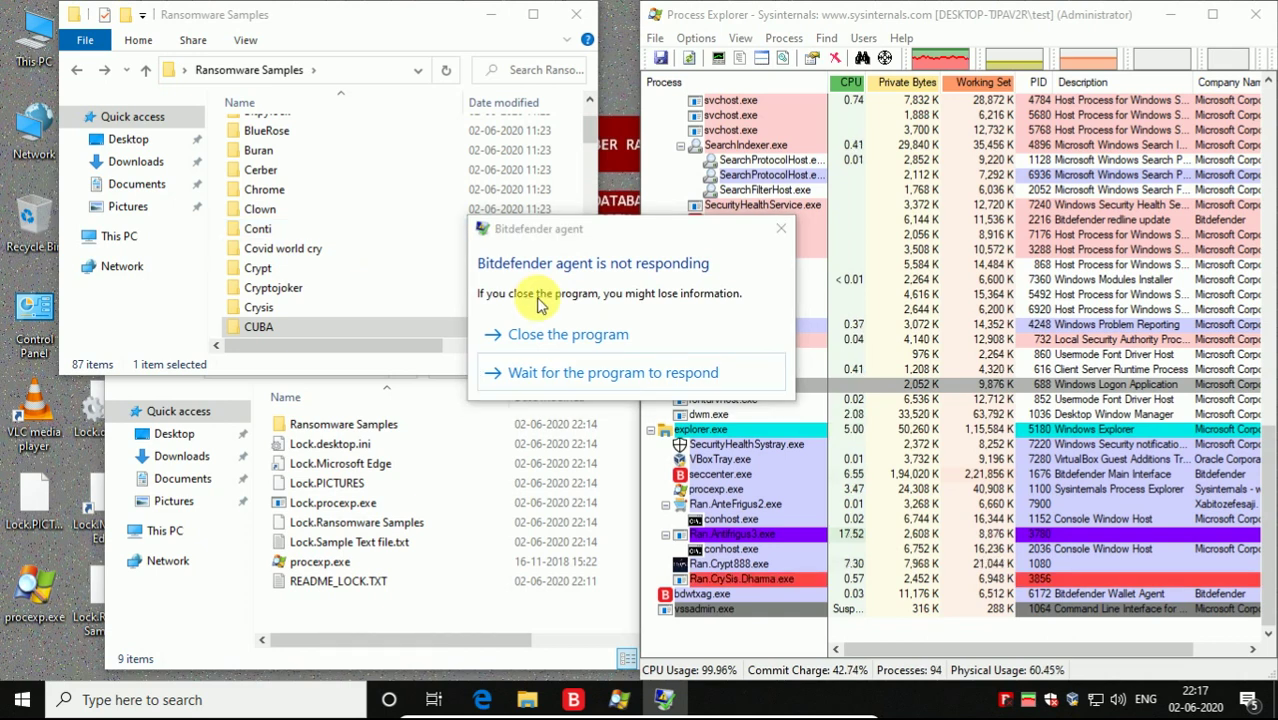
pyautogui.click(605, 338)
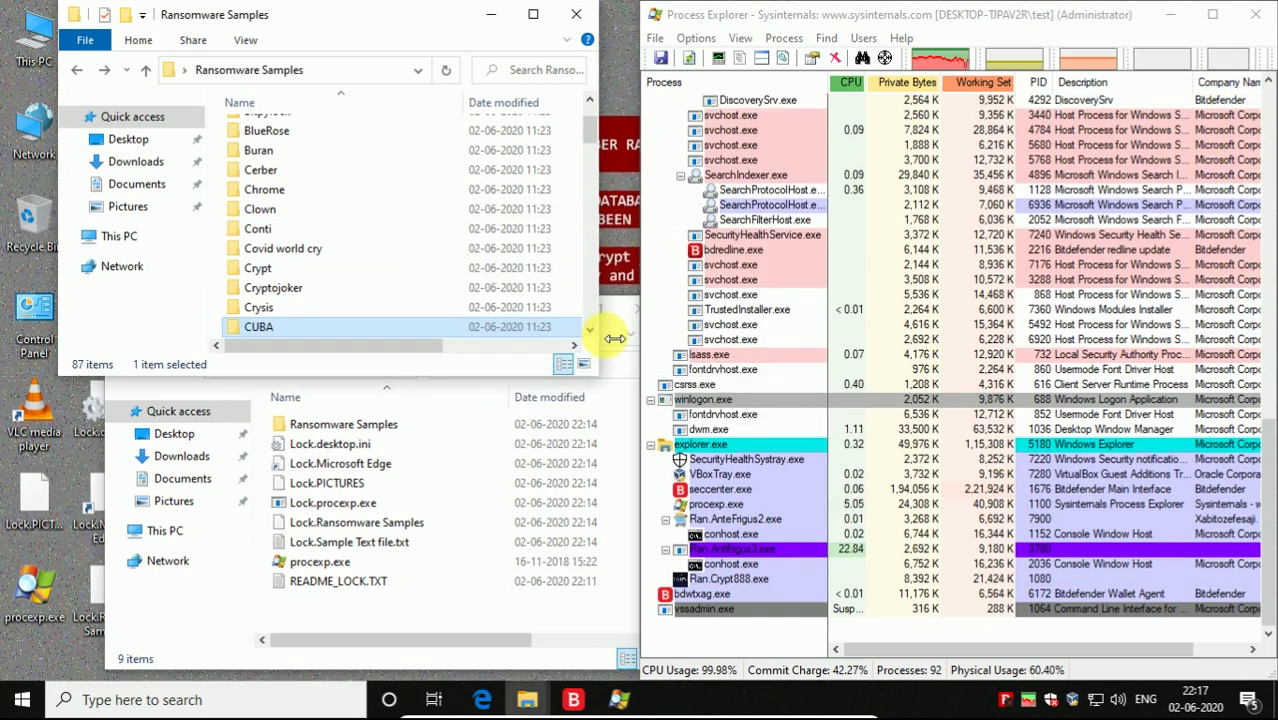
# Run Ran.CXK-NMSL.bat from the CXK-NMSL folder of Ransomware Samples
pyautogui.scroll(-2, 399, 228)
pyautogui.doubleClick(371, 213)
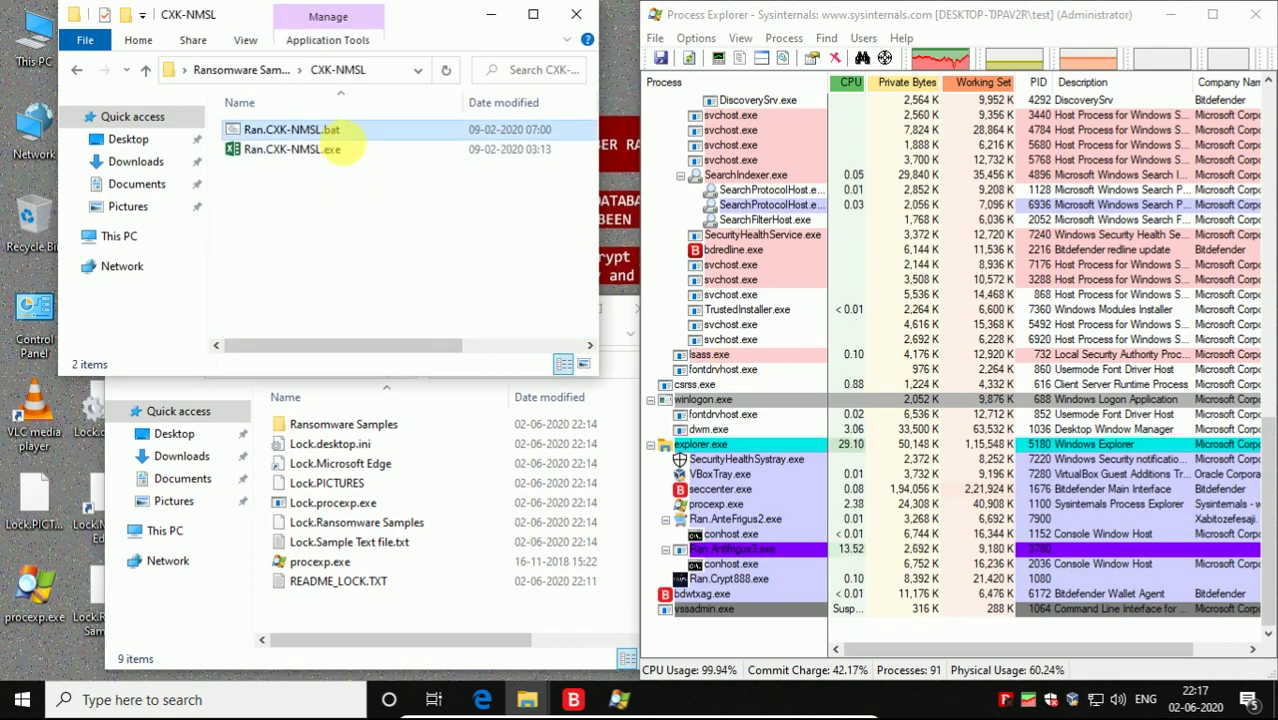
pyautogui.rightClick(330, 132)
pyautogui.click(372, 146)
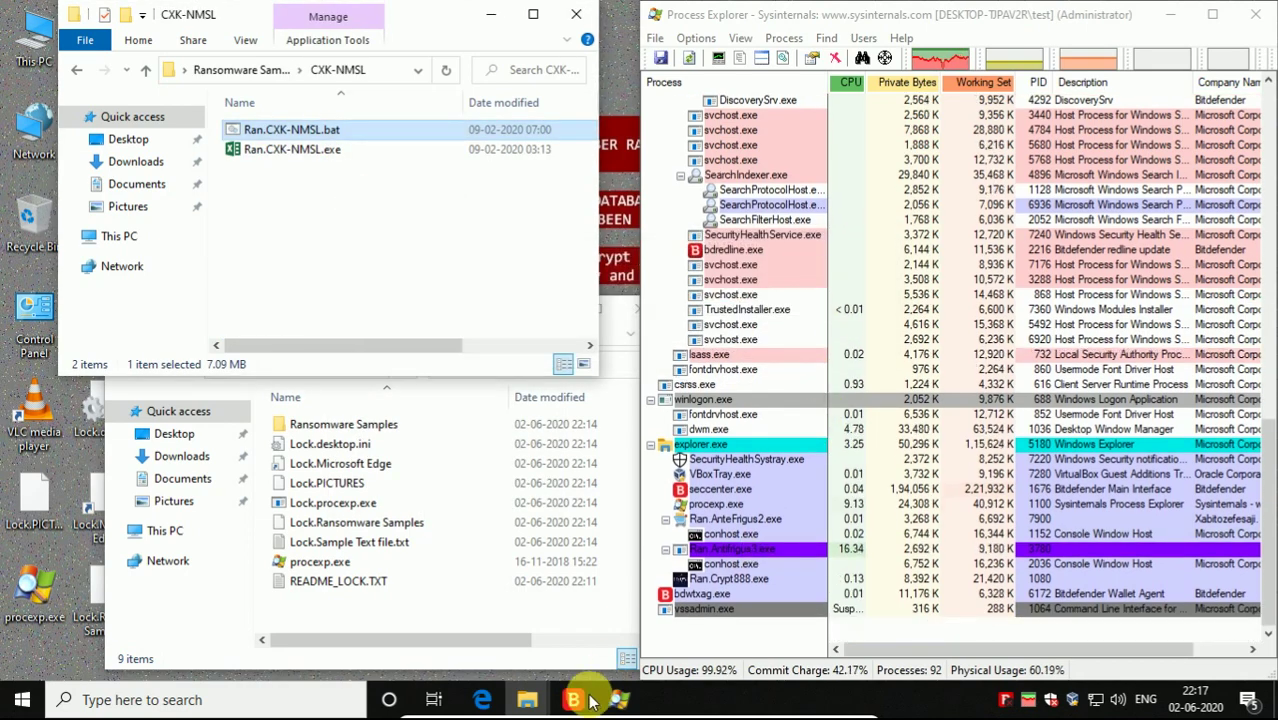
# Switch to Bitdefender Total Security, examine the critical notifications about blocked applications, check which protection features are enabled and minimize the window
pyautogui.click(573, 699)
pyautogui.click(520, 205)
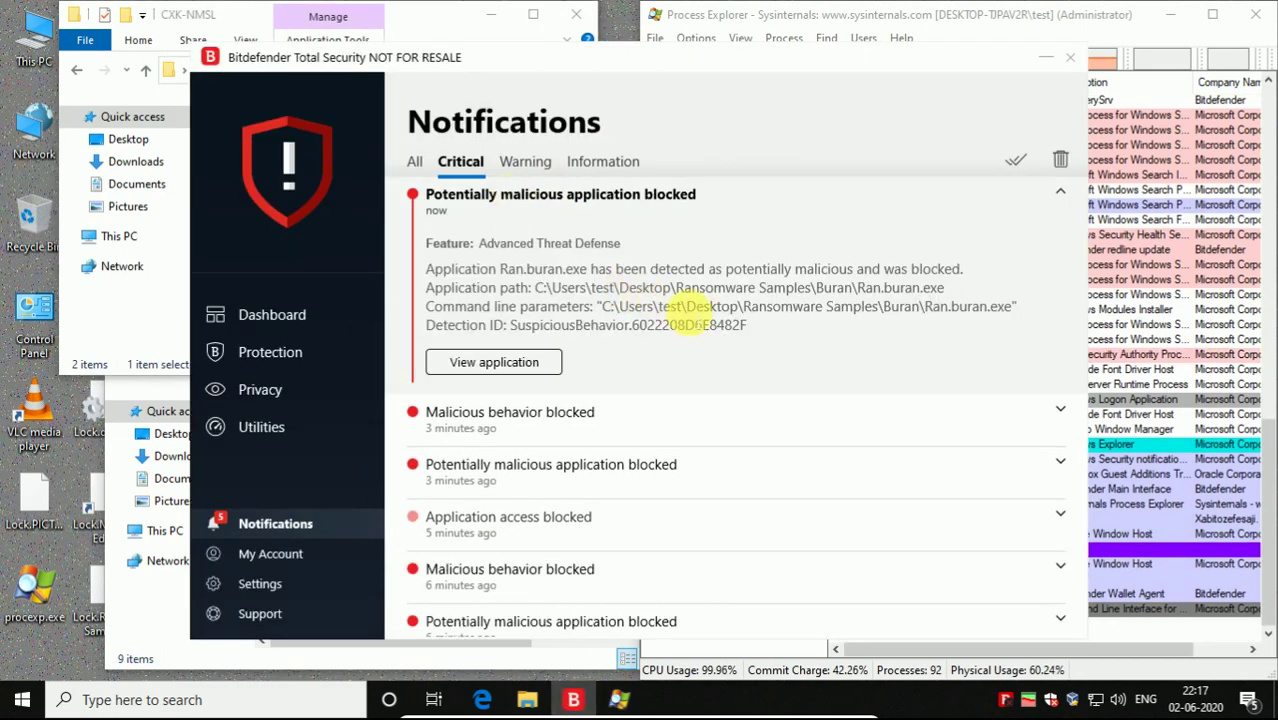
pyautogui.click(320, 314)
pyautogui.click(334, 520)
pyautogui.click(680, 345)
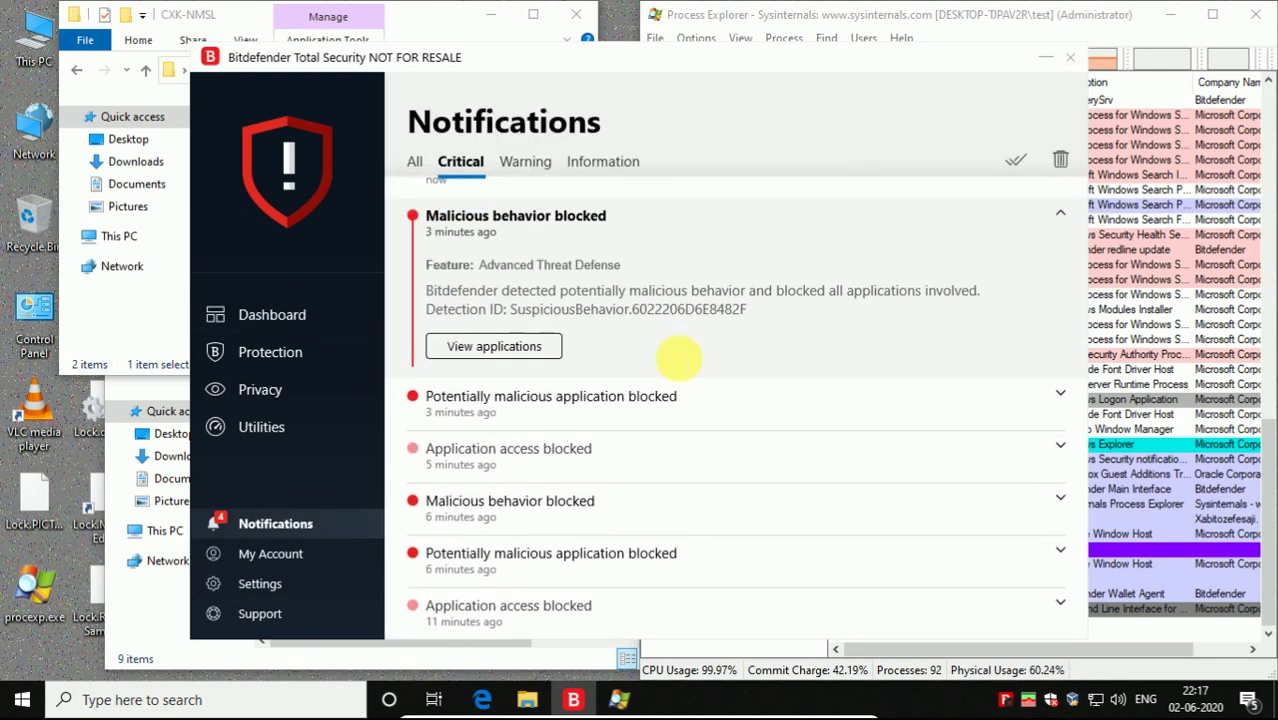
pyautogui.click(610, 396)
pyautogui.click(690, 458)
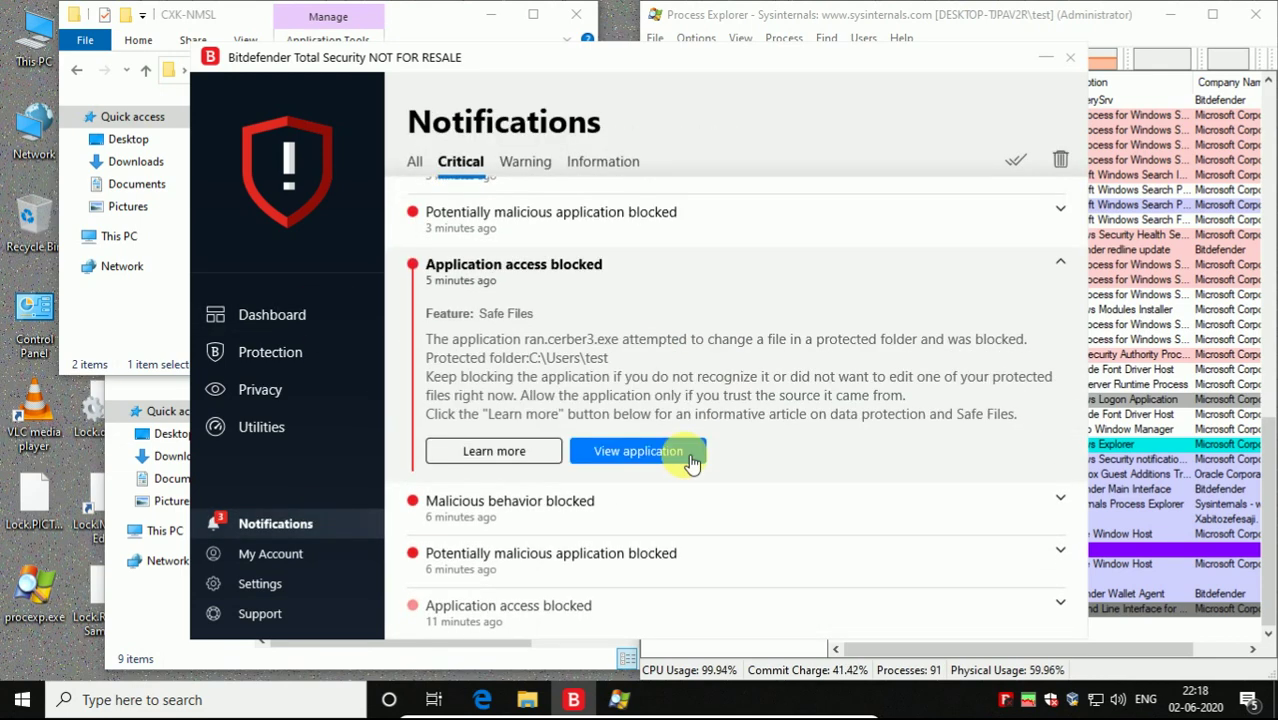
pyautogui.click(322, 351)
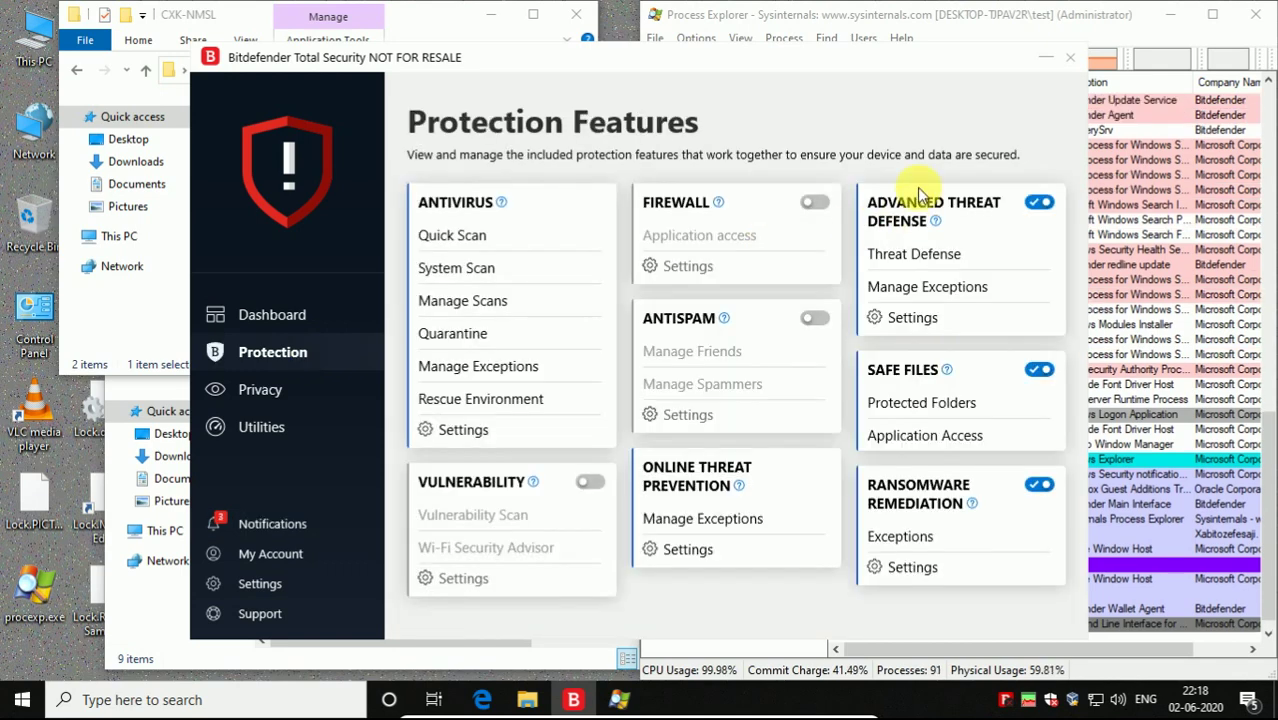
pyautogui.click(1046, 57)
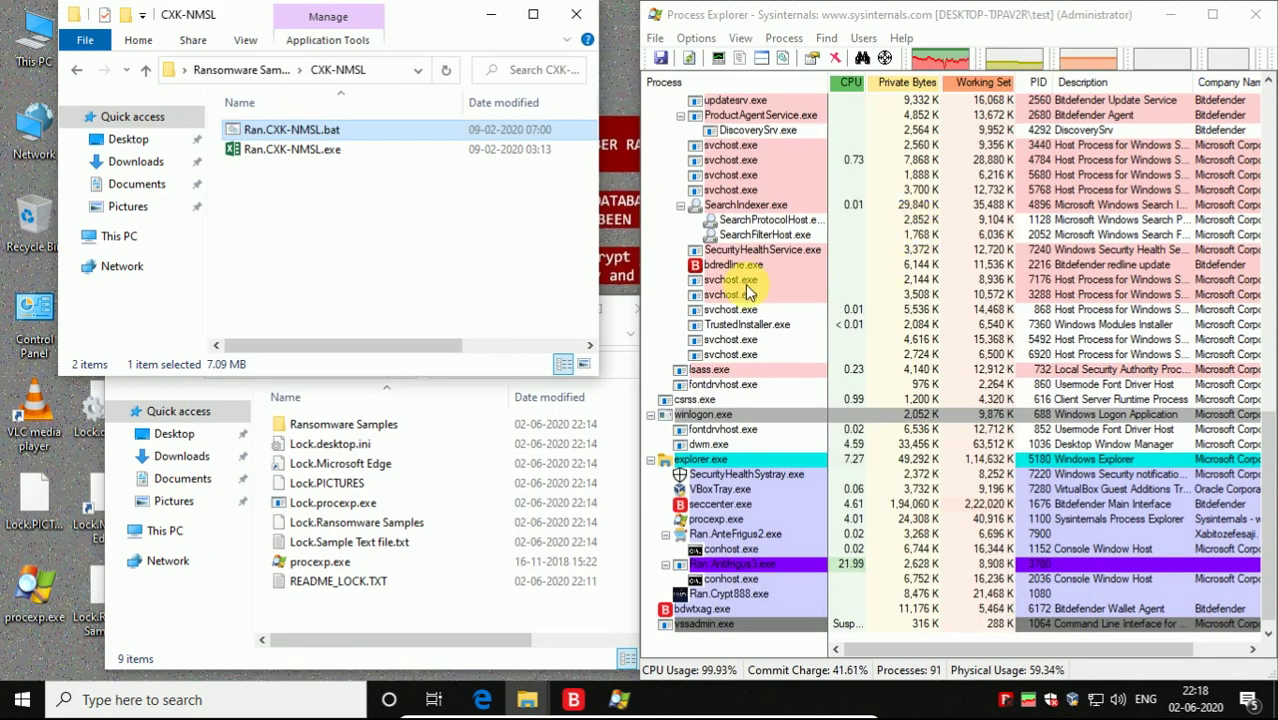
# Run the second sample, Ran.CXK-NMSL.exe, from the CXK-NMSL folder
pyautogui.click(287, 163)
pyautogui.rightClick(287, 163)
pyautogui.click(290, 175)
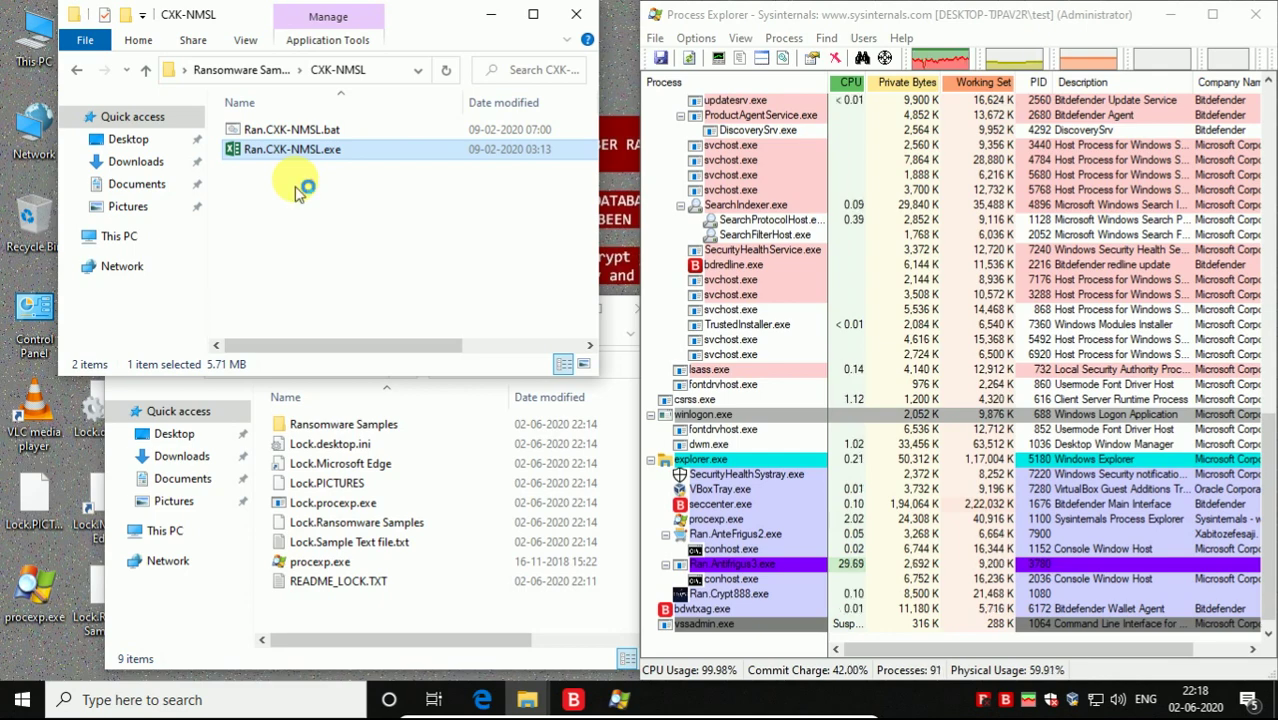
pyautogui.press('Return')
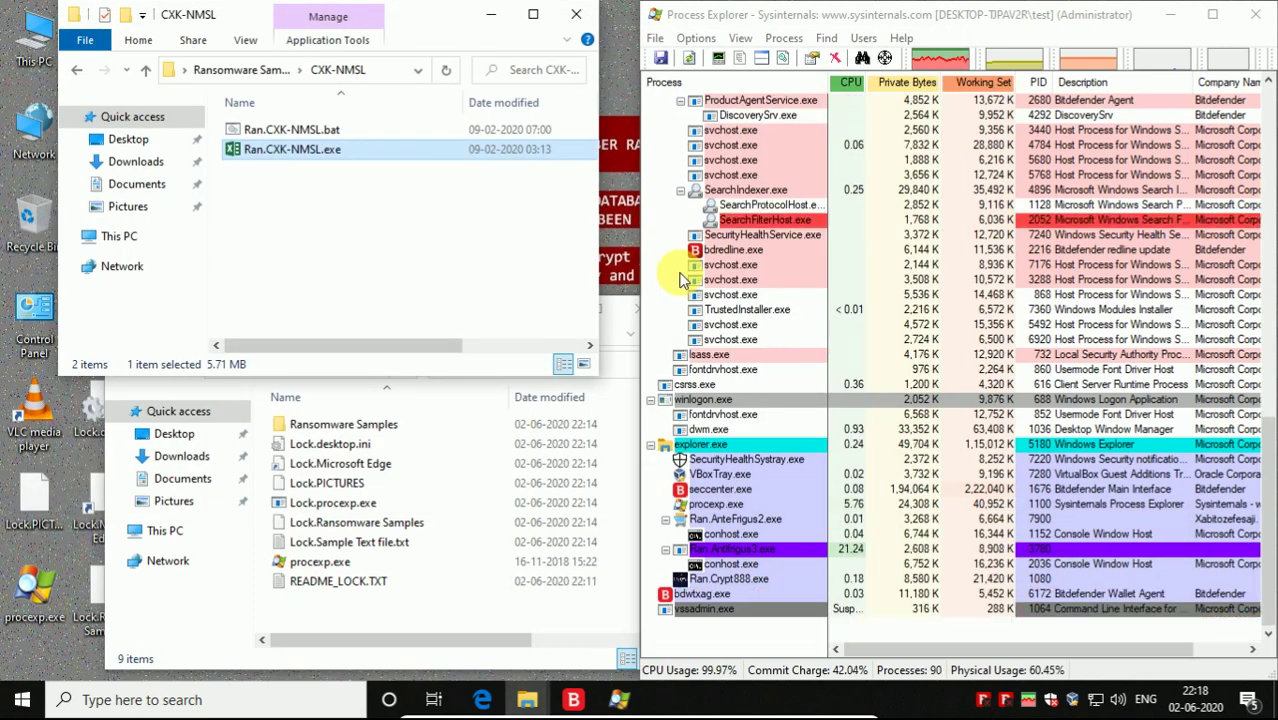
# Check the desktop and the Downloads, Documents and Pictures folders for encrypted files, and return to the Desktop folder listing
pyautogui.rightClick(634, 165)
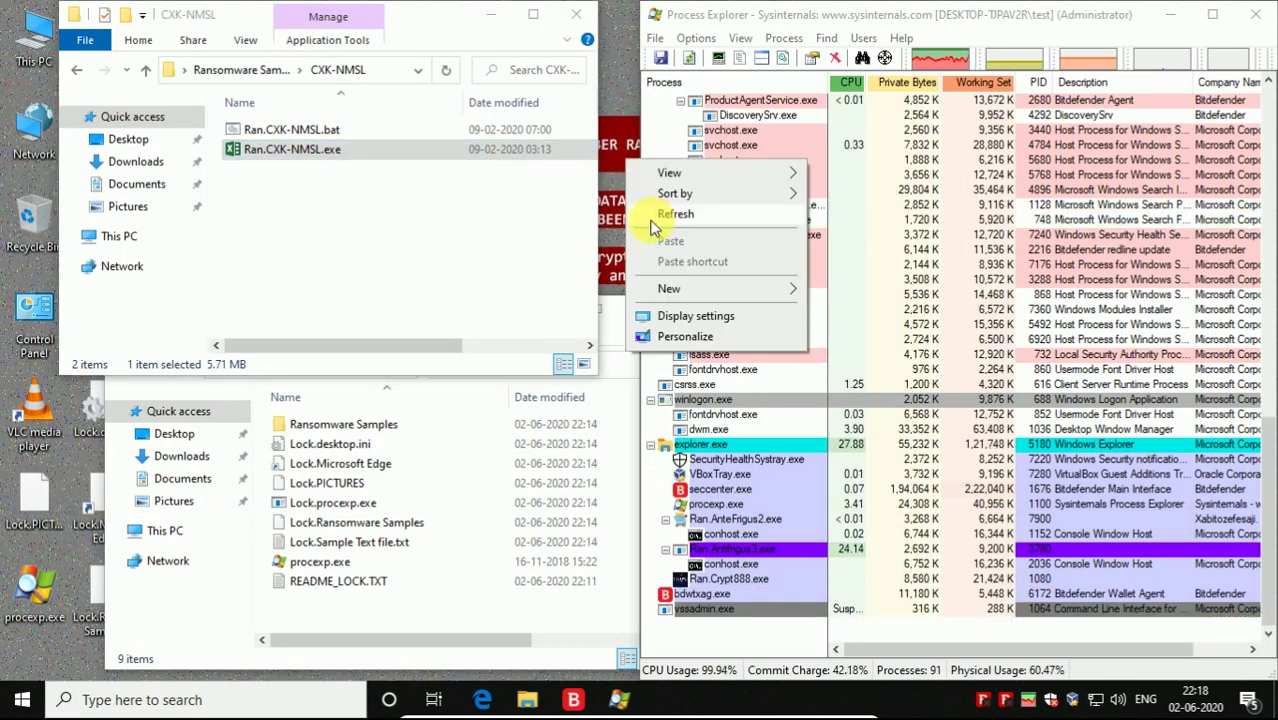
pyautogui.press('Escape')
pyautogui.rightClick(450, 612)
pyautogui.press('Escape')
pyautogui.click(434, 251)
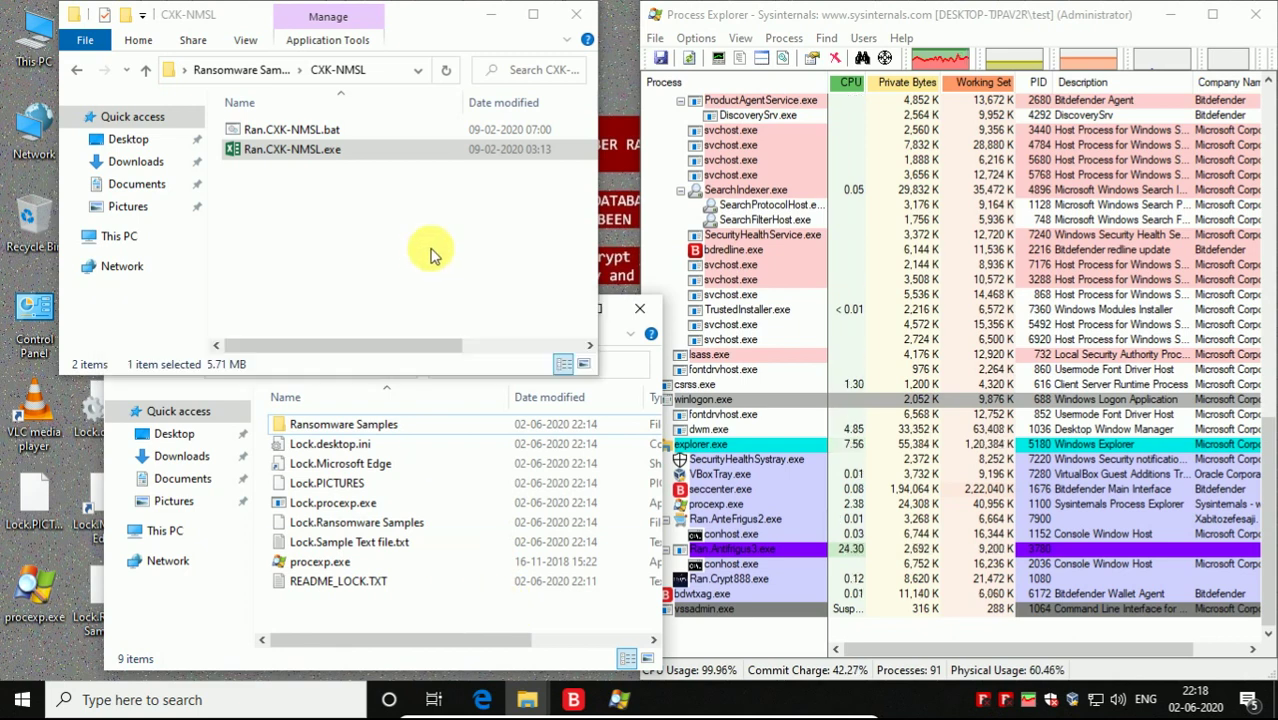
pyautogui.click(182, 456)
pyautogui.click(182, 479)
pyautogui.click(180, 501)
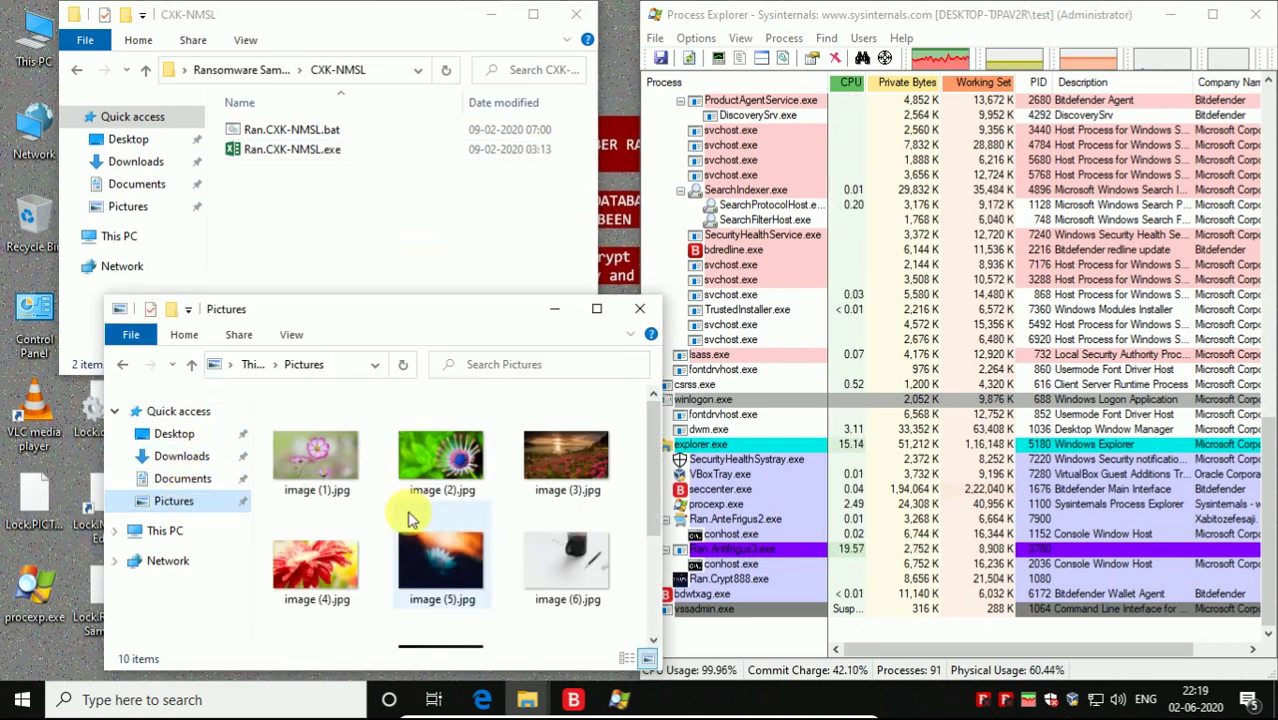
pyautogui.click(123, 364)
pyautogui.click(123, 364)
pyautogui.click(123, 364)
# Run Ran.Cyborg builder.exe from the Cyborg folder of Ransomware Samples
pyautogui.click(340, 221)
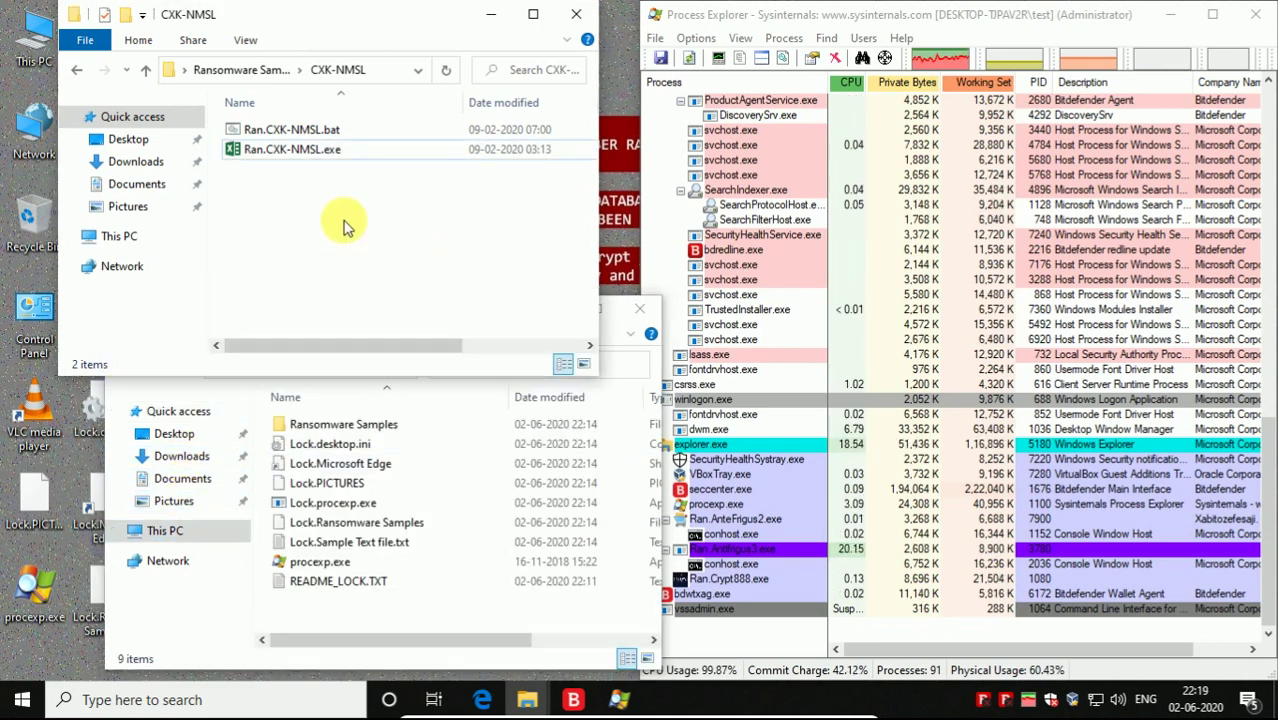
pyautogui.hotkey('alt', 'Up')
pyautogui.press('Down')
pyautogui.press('Return')
pyautogui.rightClick(290, 140)
pyautogui.press('Escape')
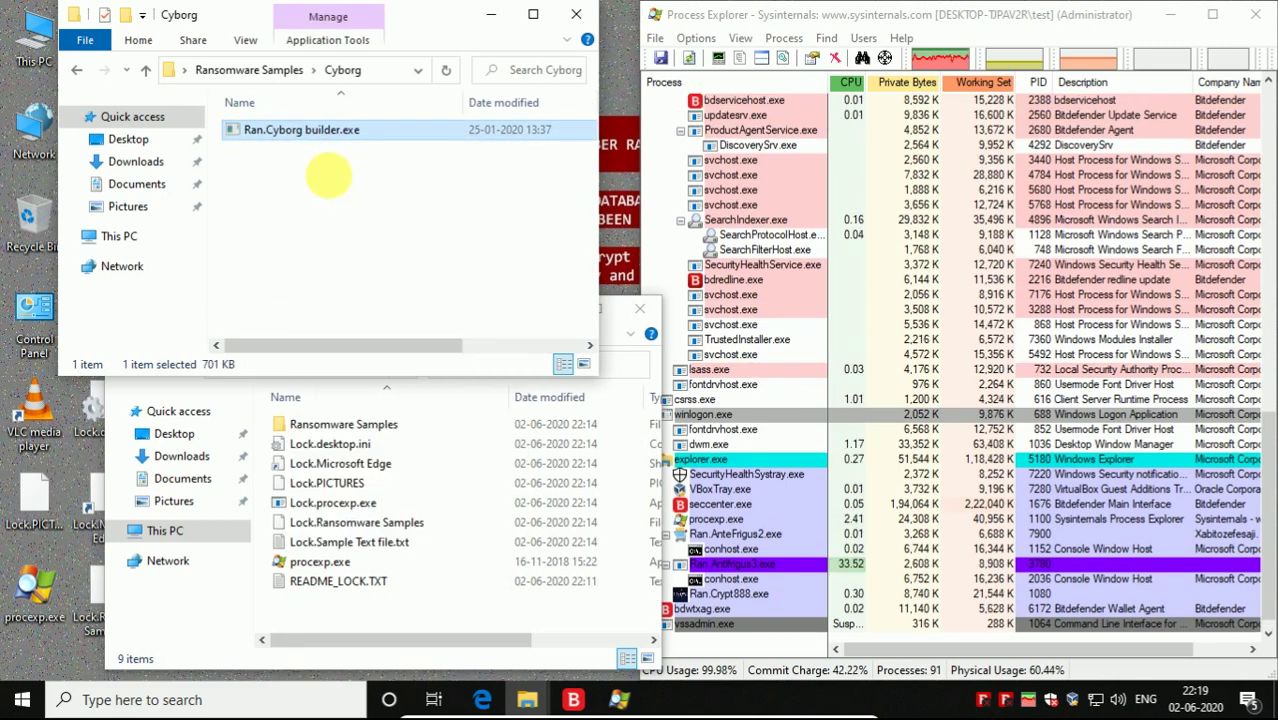
pyautogui.click(329, 176)
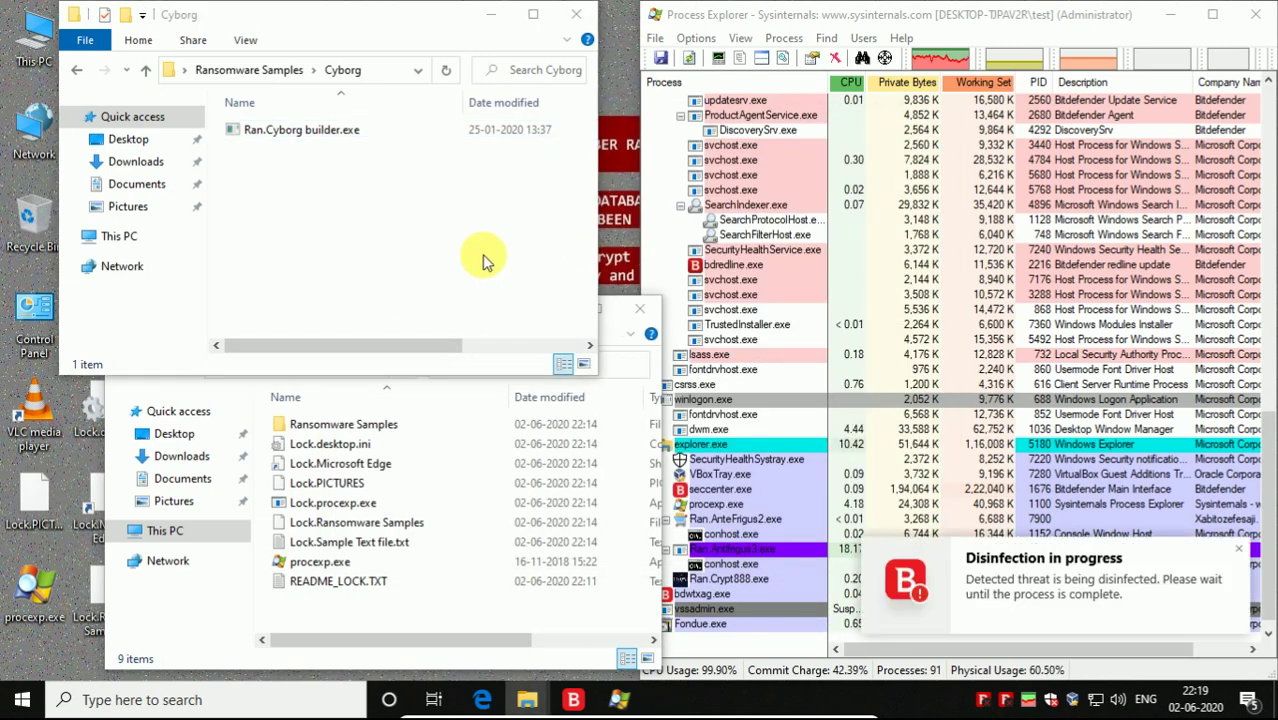
# Run Ran.Death.exe and Ran.Death2.exe from the DeathRansom folder as administrator, checking the running processes in Process Explorer between them
pyautogui.click(264, 72)
pyautogui.scroll(-1, 314, 286)
pyautogui.doubleClick(314, 286)
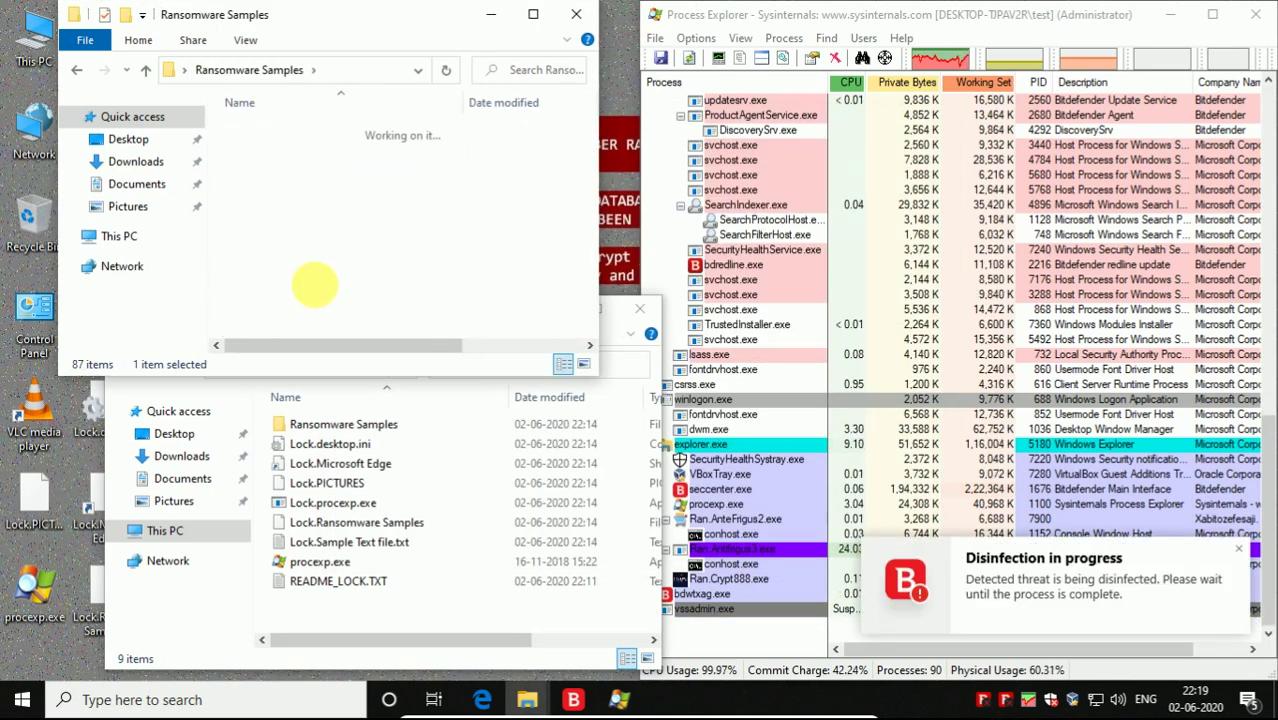
pyautogui.click(282, 131)
pyautogui.hotkey('shift', 'F10')
pyautogui.click(305, 165)
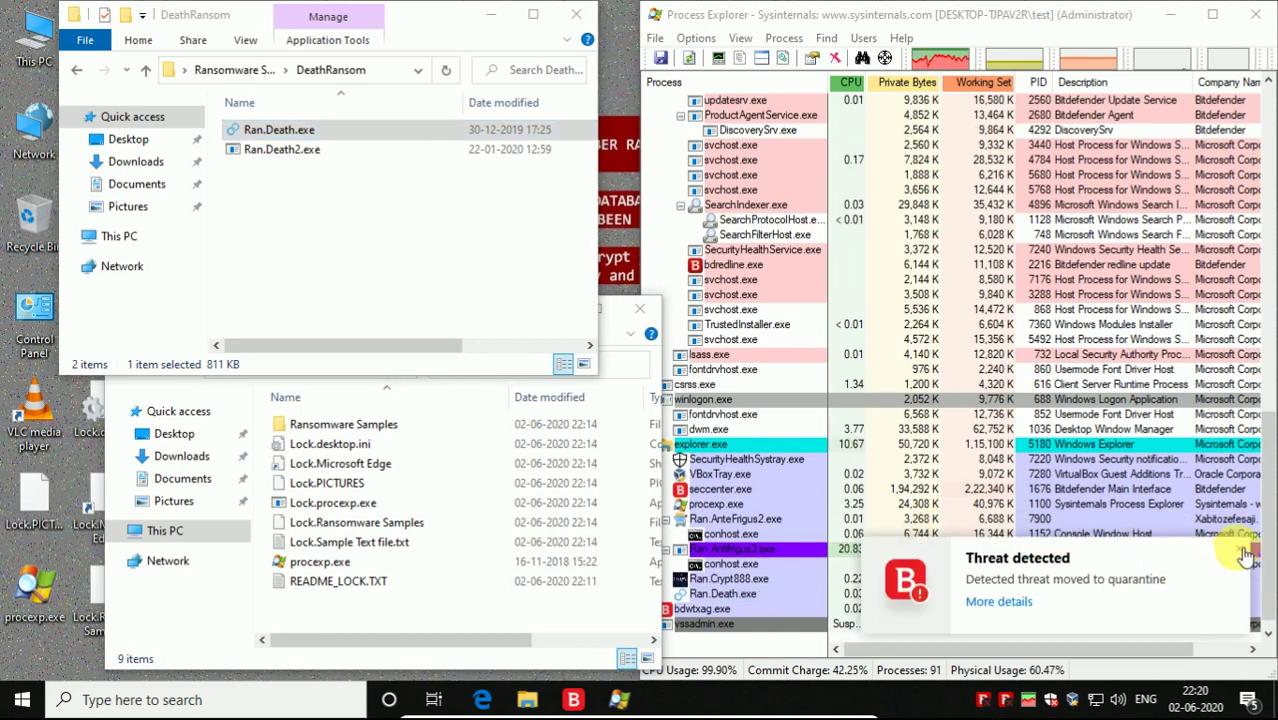
pyautogui.click(842, 580)
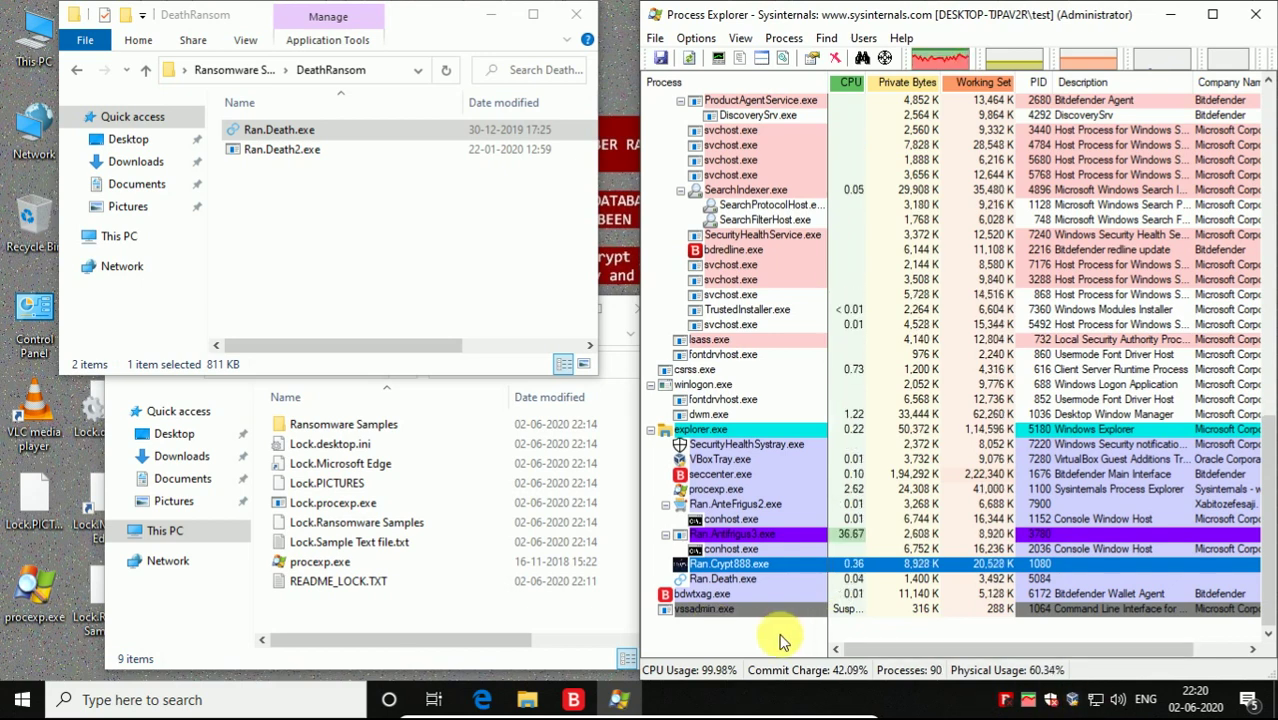
pyautogui.rightClick(286, 150)
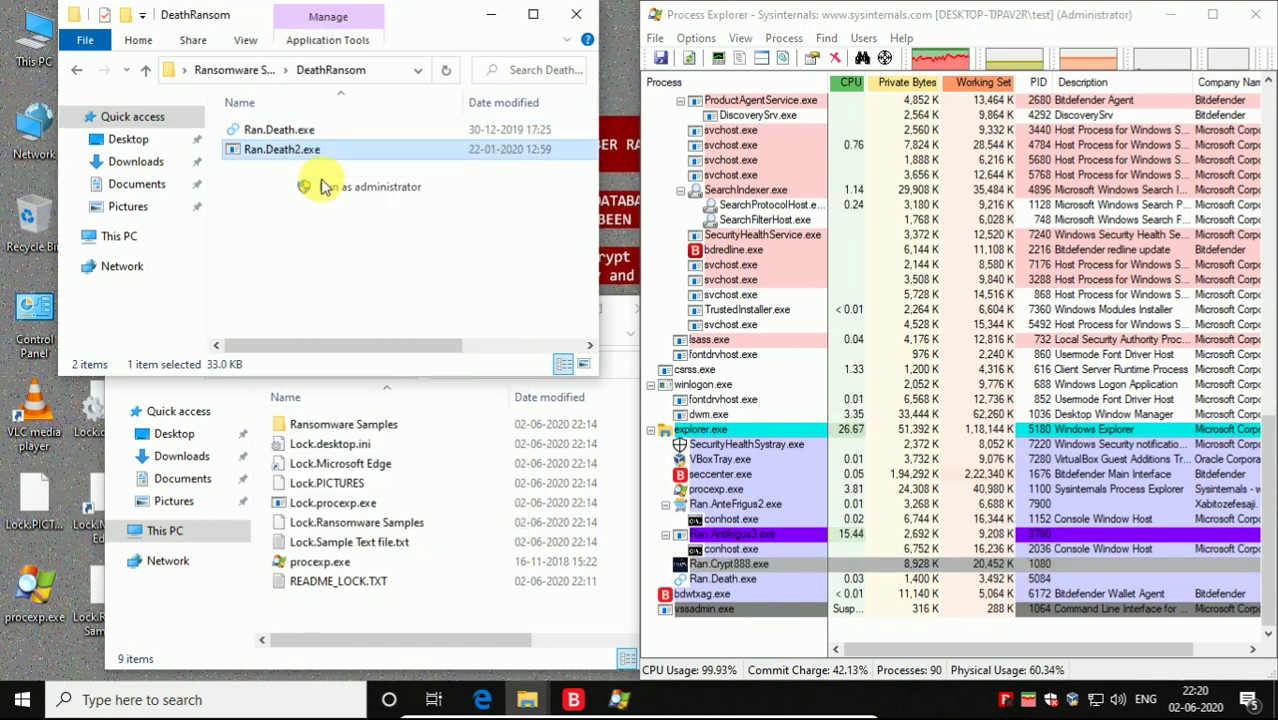
pyautogui.click(330, 188)
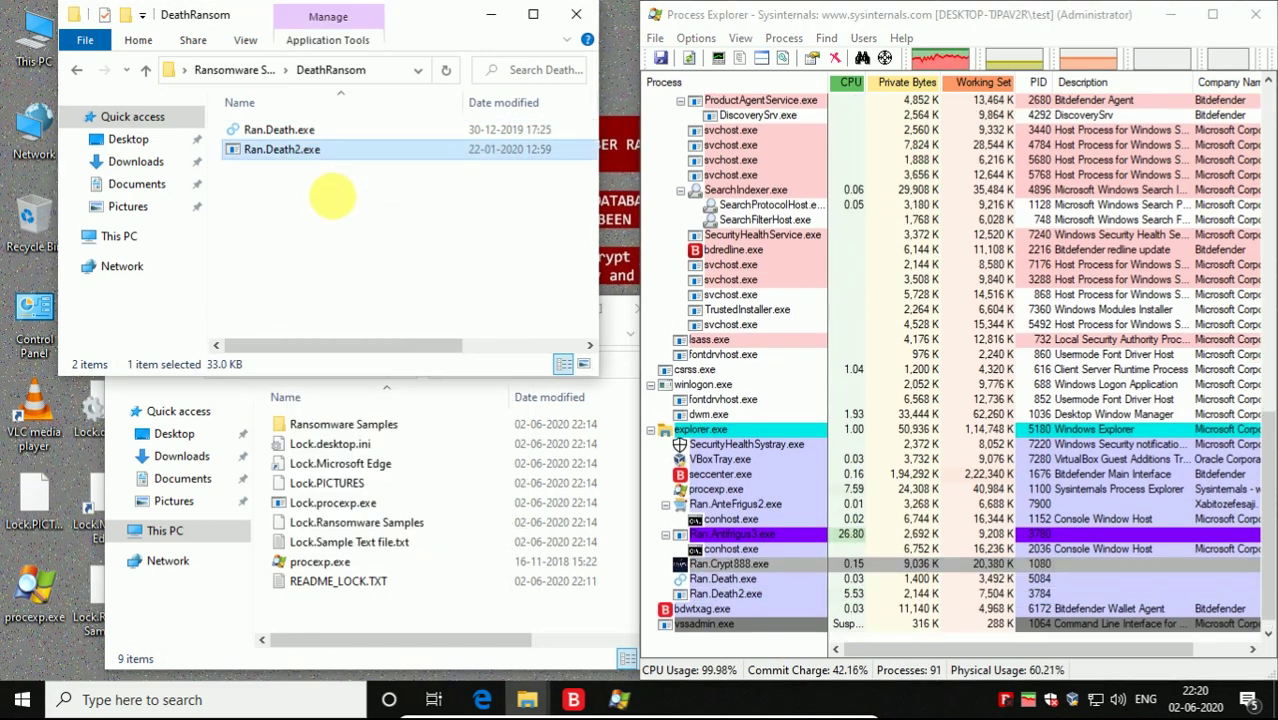
# Run Ran.Delshade.exe from the Delshade folder of Ransomware Samples
pyautogui.press('BackSpace')
pyautogui.press('Down')
pyautogui.press('Return')
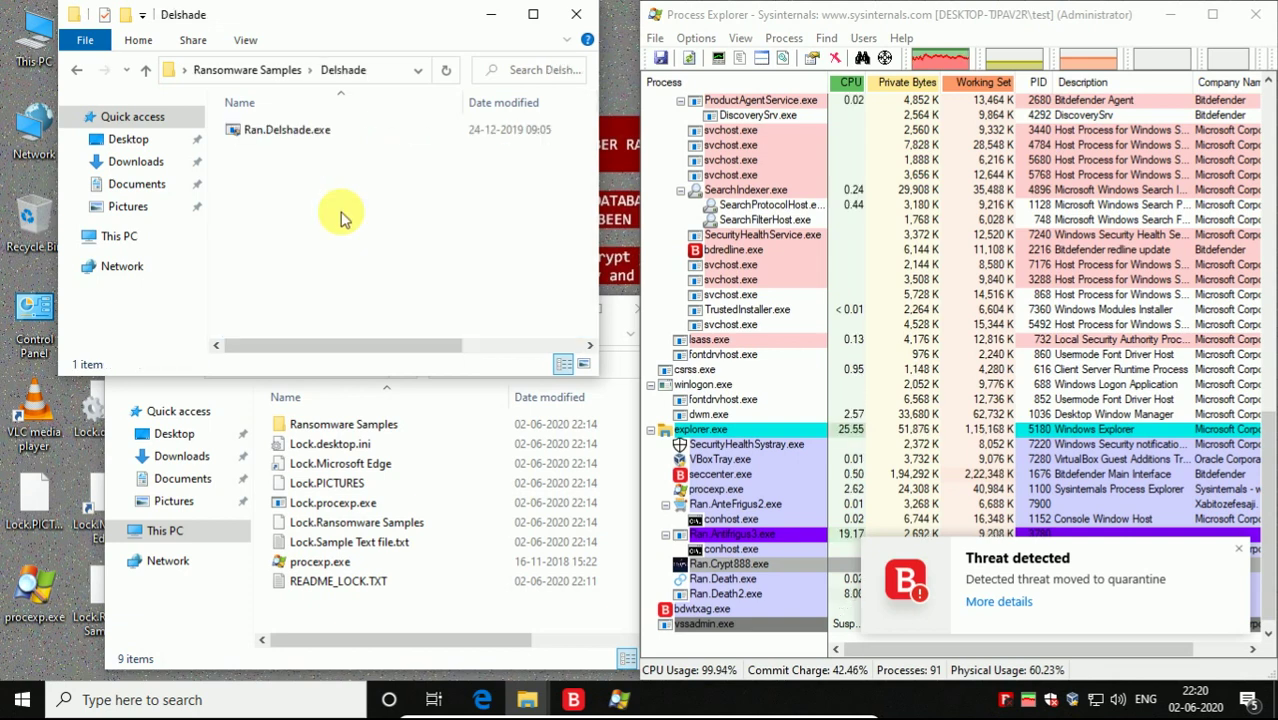
pyautogui.doubleClick(248, 130)
pyautogui.scroll(-1, 930, 370)
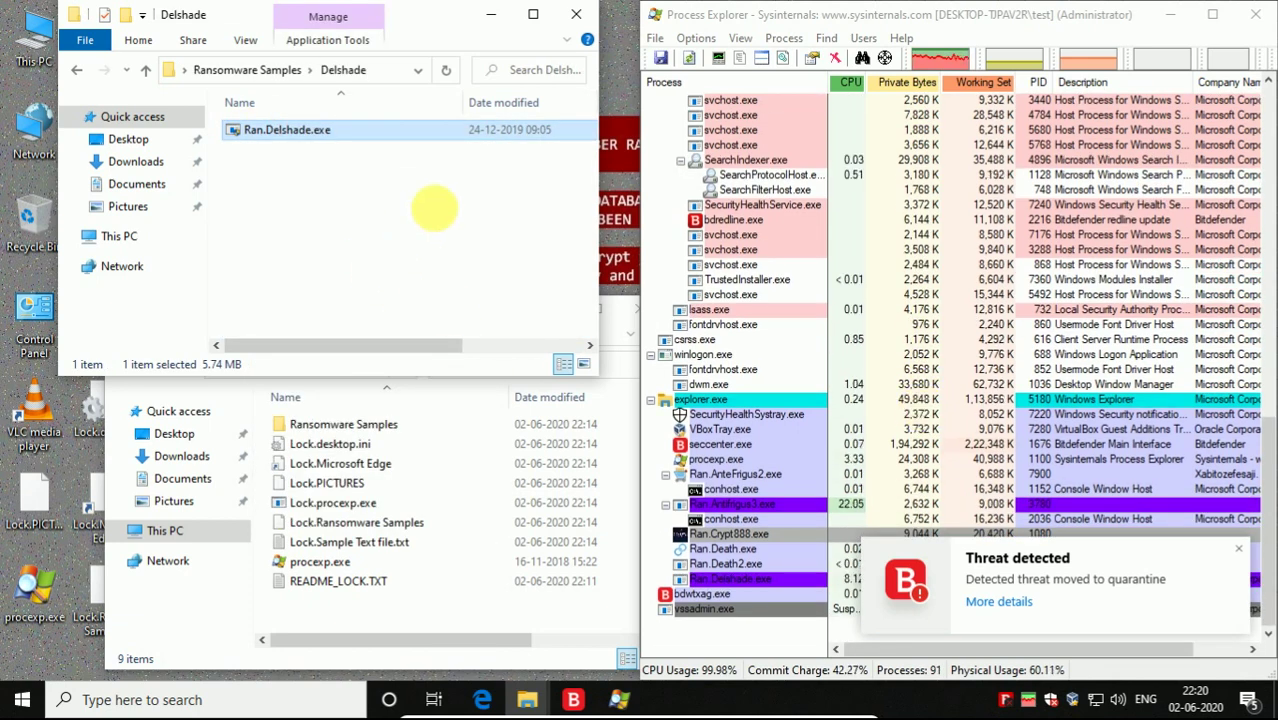
# Run Ran.Deniz_K_z_.exe and Ran.Deniz_kizi2.exe from the Deniz_Kizi folder, the second one as administrator
pyautogui.press('BackSpace')
pyautogui.press('Down')
pyautogui.press('Return')
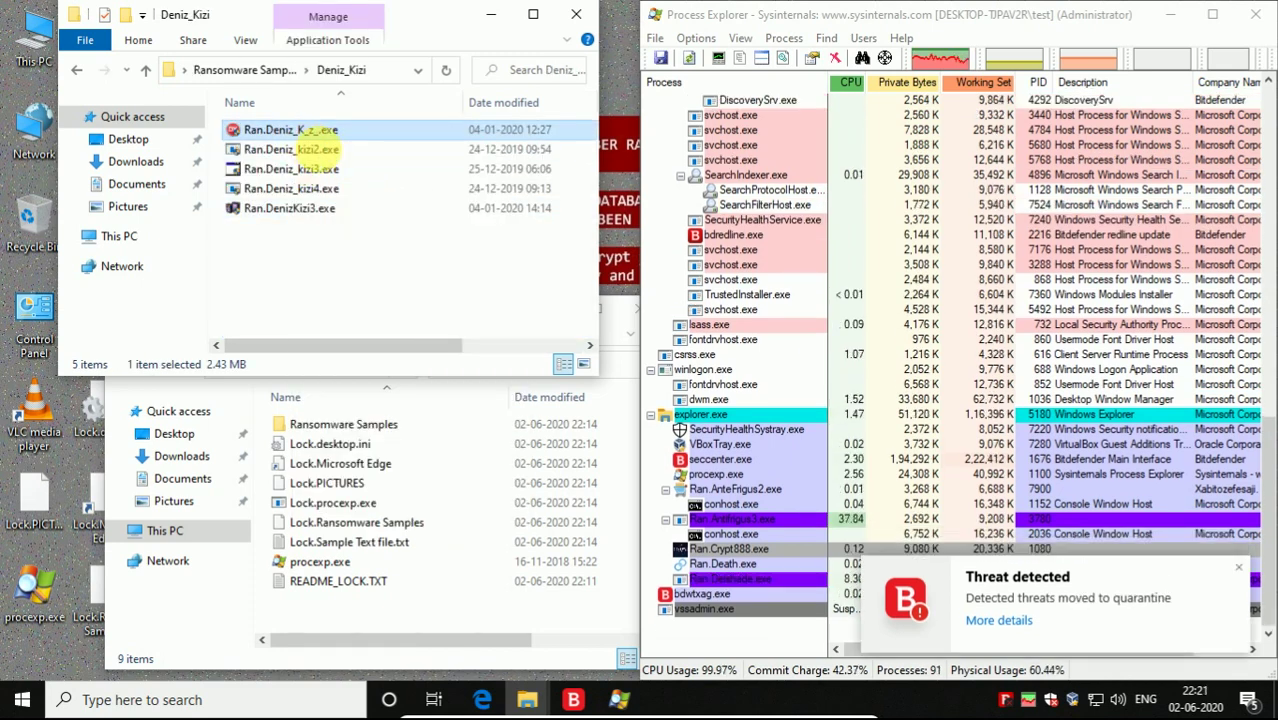
pyautogui.click(316, 150)
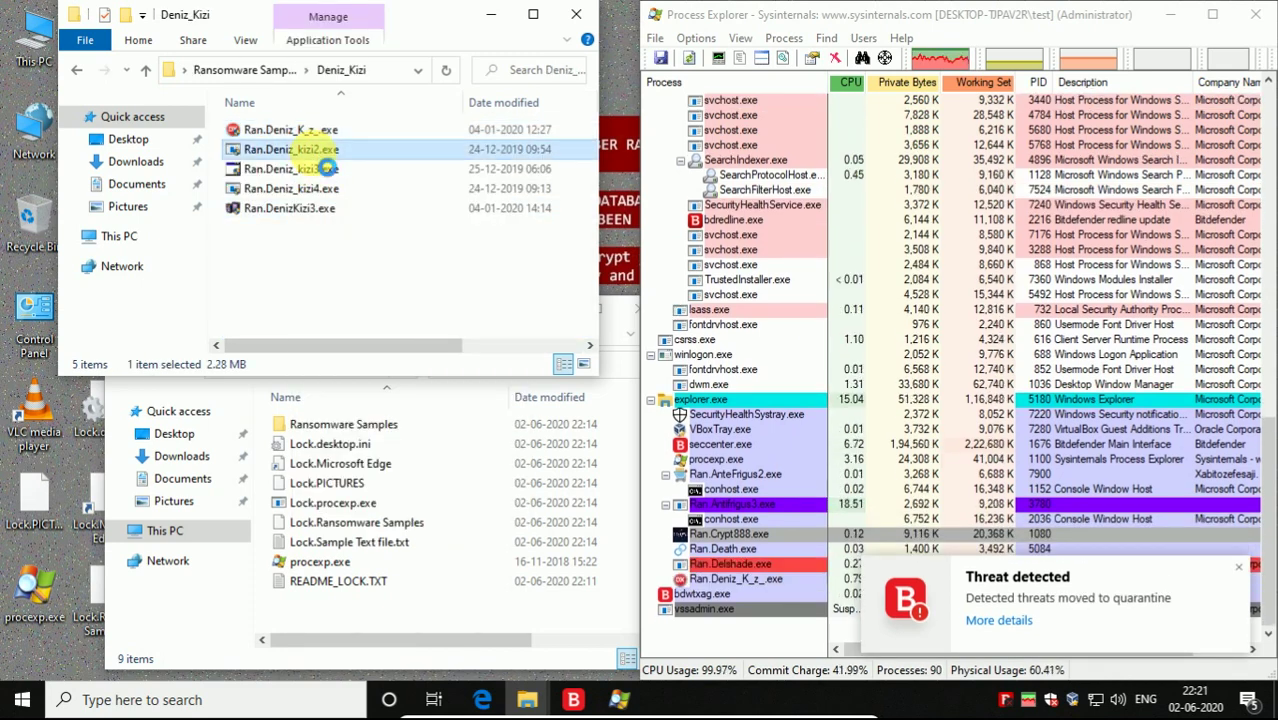
pyautogui.rightClick(314, 153)
pyautogui.click(345, 189)
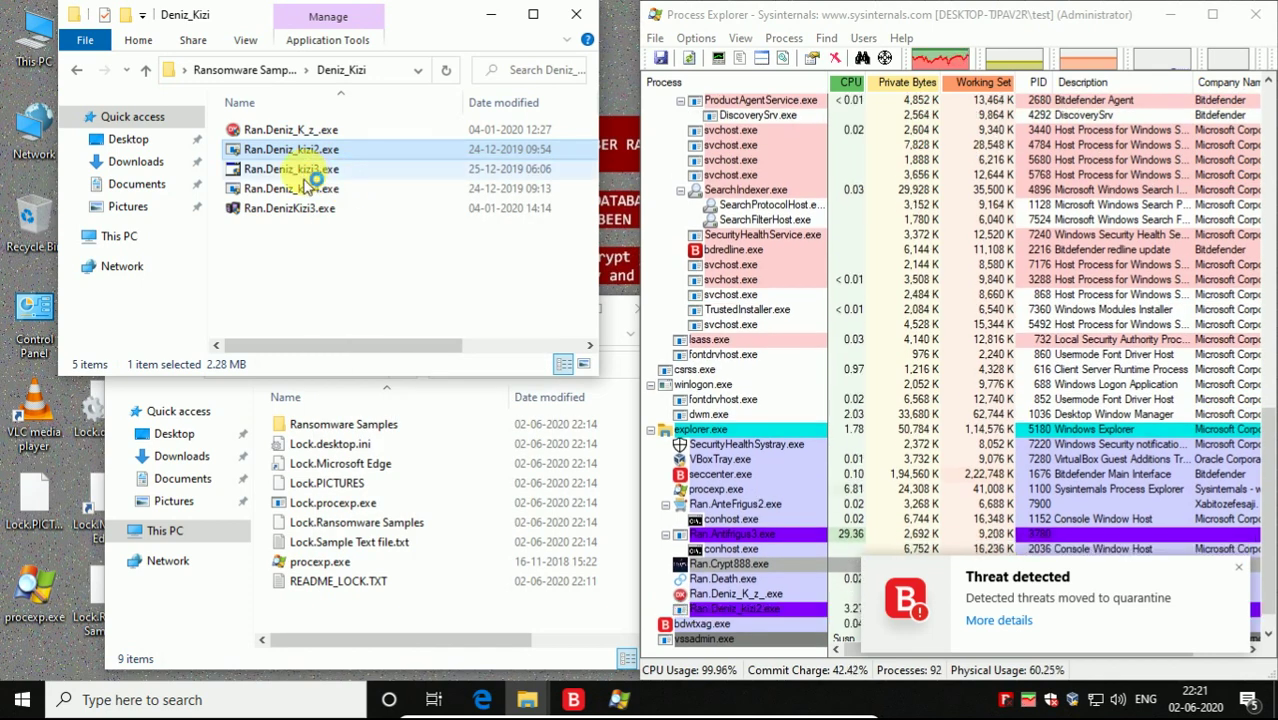
# Run Ran.Deniz_kizi3.exe and Ran.Deniz_kizi4.exe as administrator
pyautogui.click(300, 169)
pyautogui.rightClick(298, 167)
pyautogui.click(335, 199)
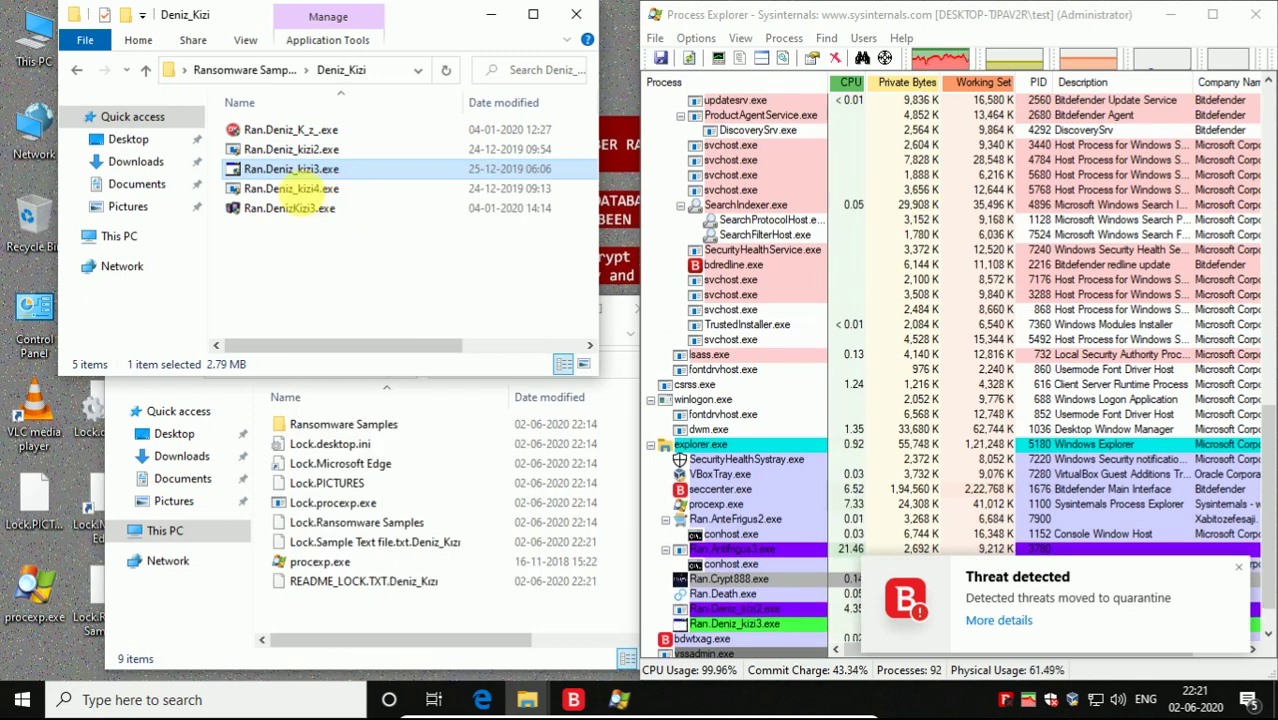
pyautogui.rightClick(298, 194)
pyautogui.click(346, 208)
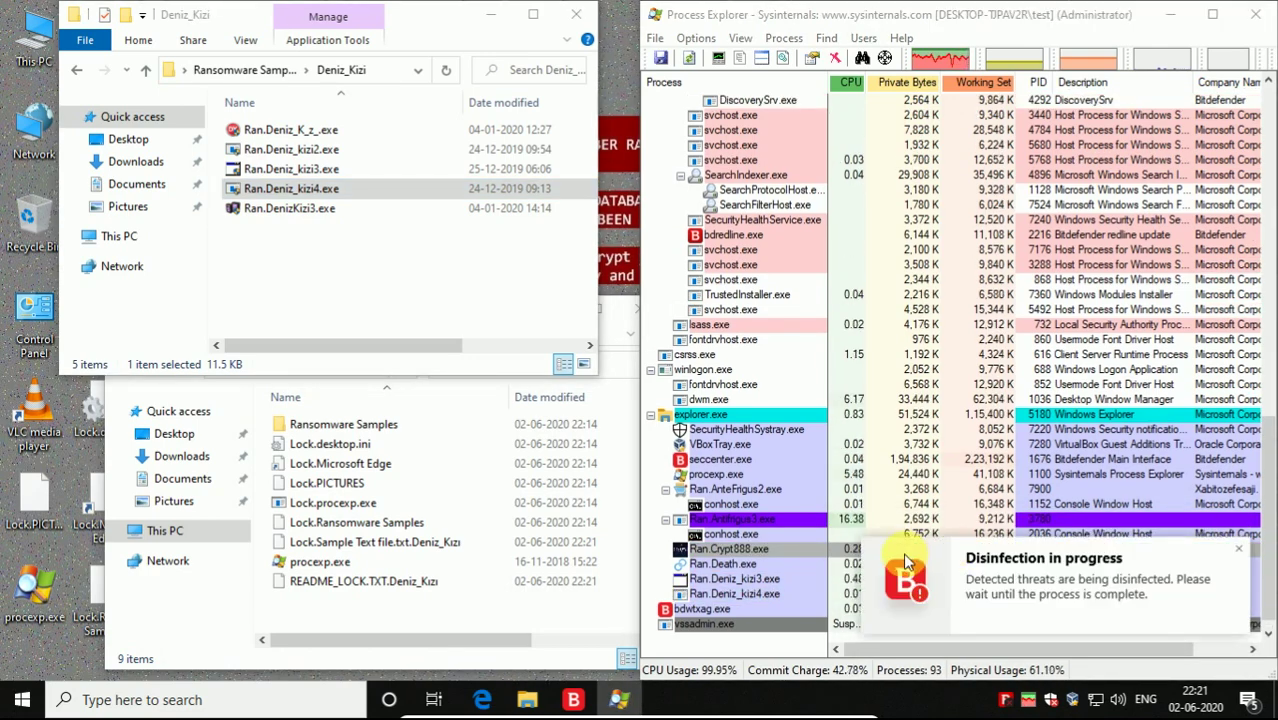
# Run Ran.DenizKizi3.exe as administrator and allow it to make changes to the device
pyautogui.click(288, 208)
pyautogui.rightClick(295, 208)
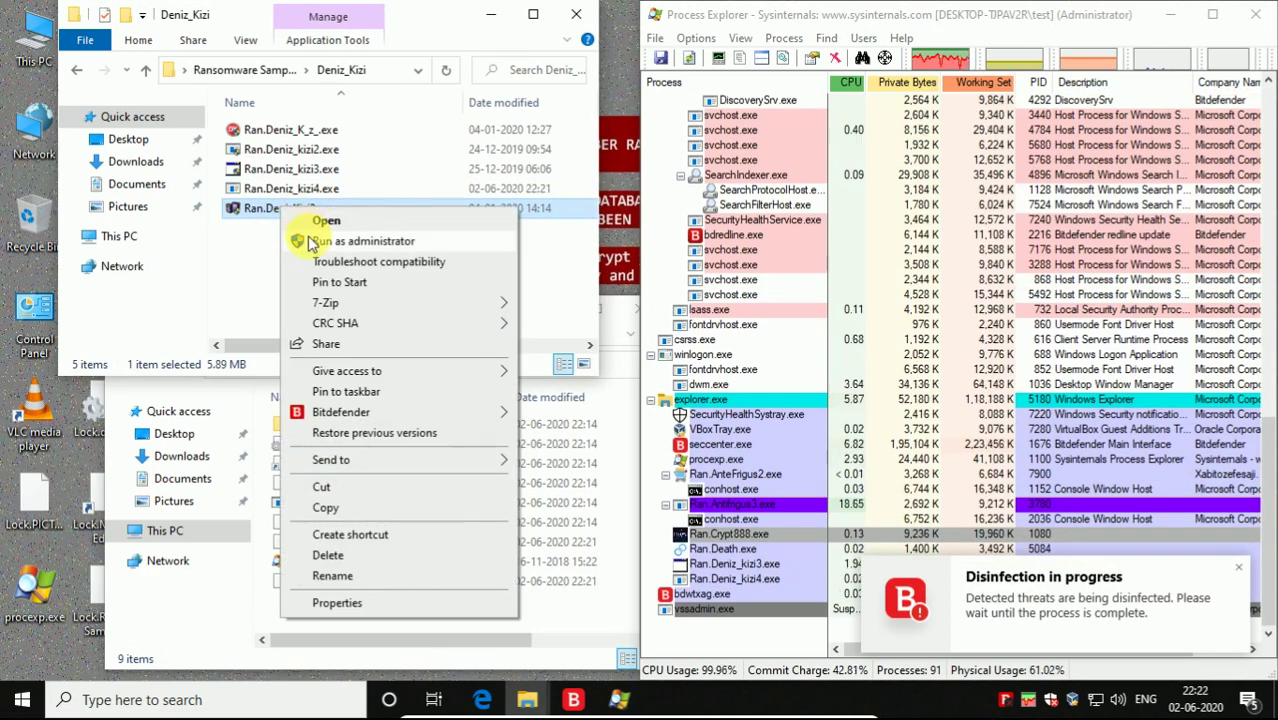
pyautogui.click(308, 244)
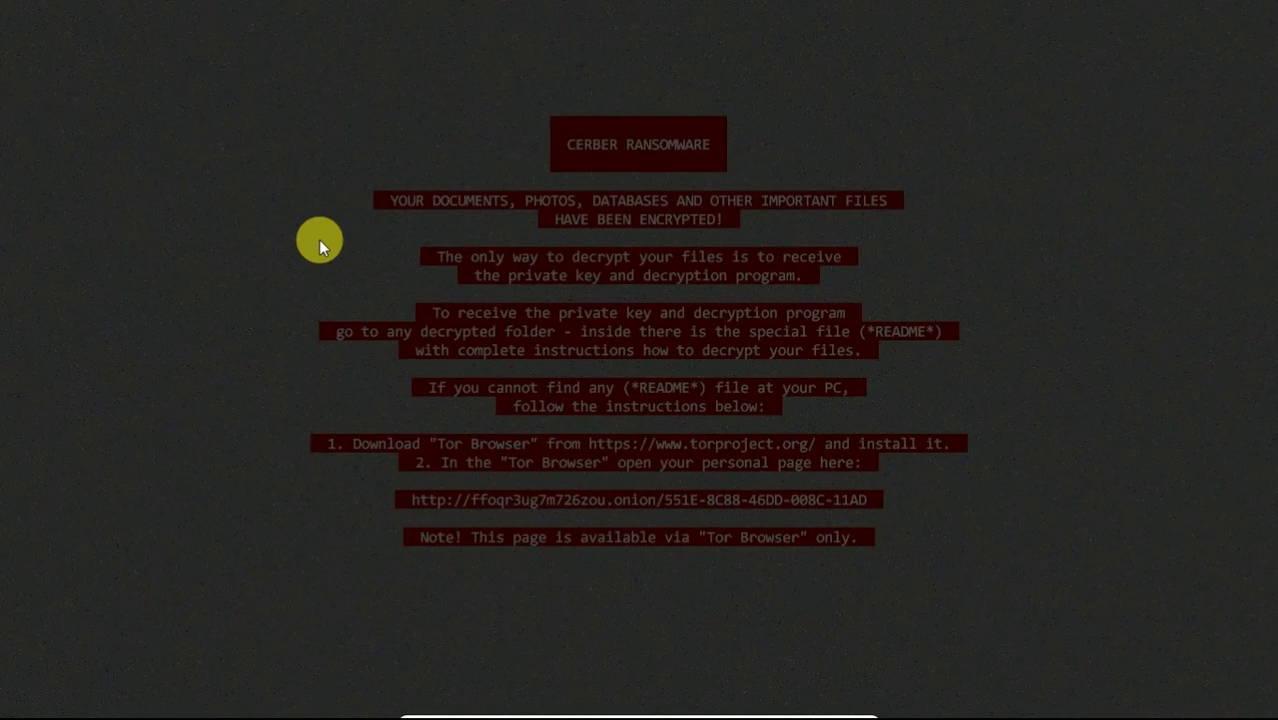
pyautogui.click(579, 488)
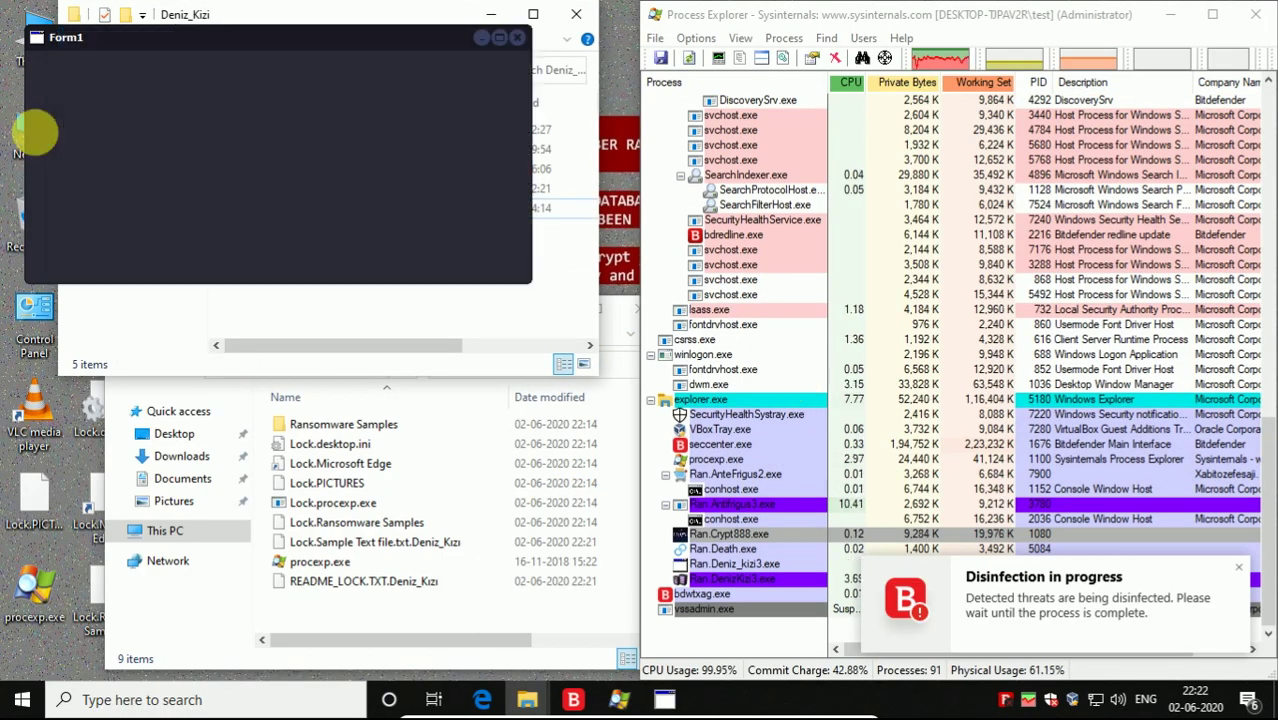
# Run Ran.dhama9.exe from the Dharma folder of Ransomware Samples as administrator and check the running processes
pyautogui.click(265, 68)
pyautogui.doubleClick(265, 287)
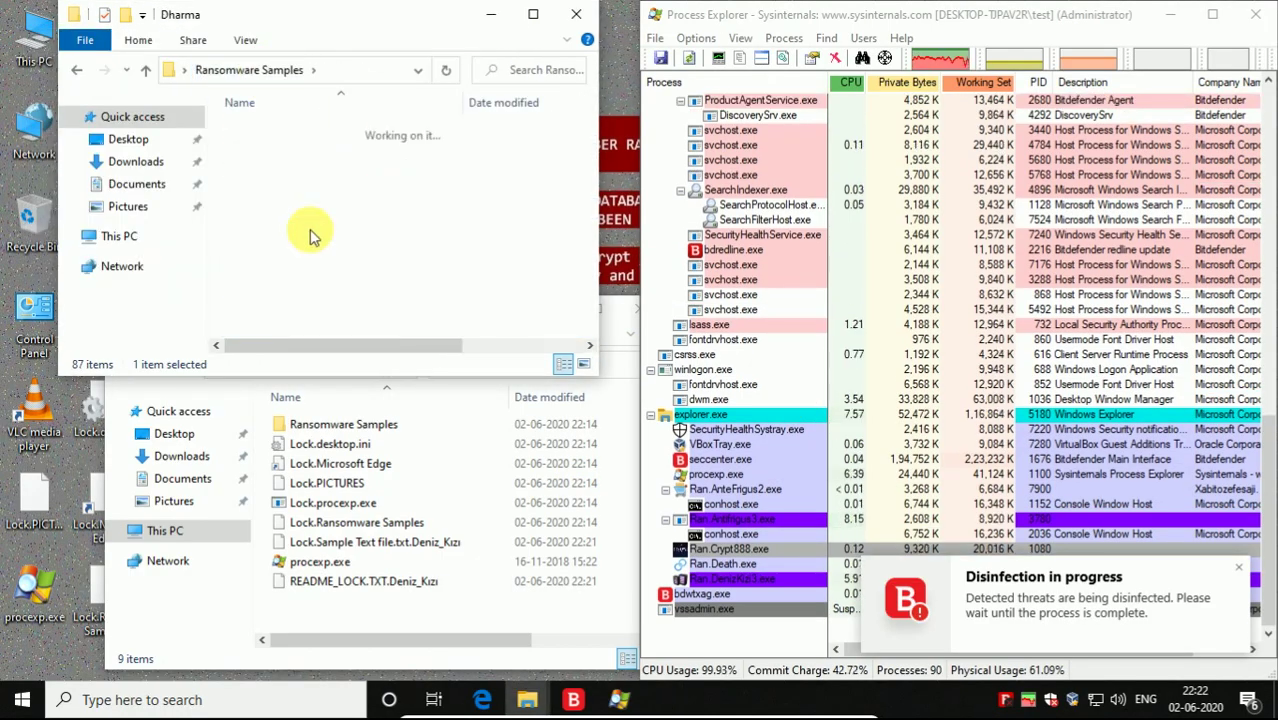
pyautogui.rightClick(262, 130)
pyautogui.click(330, 163)
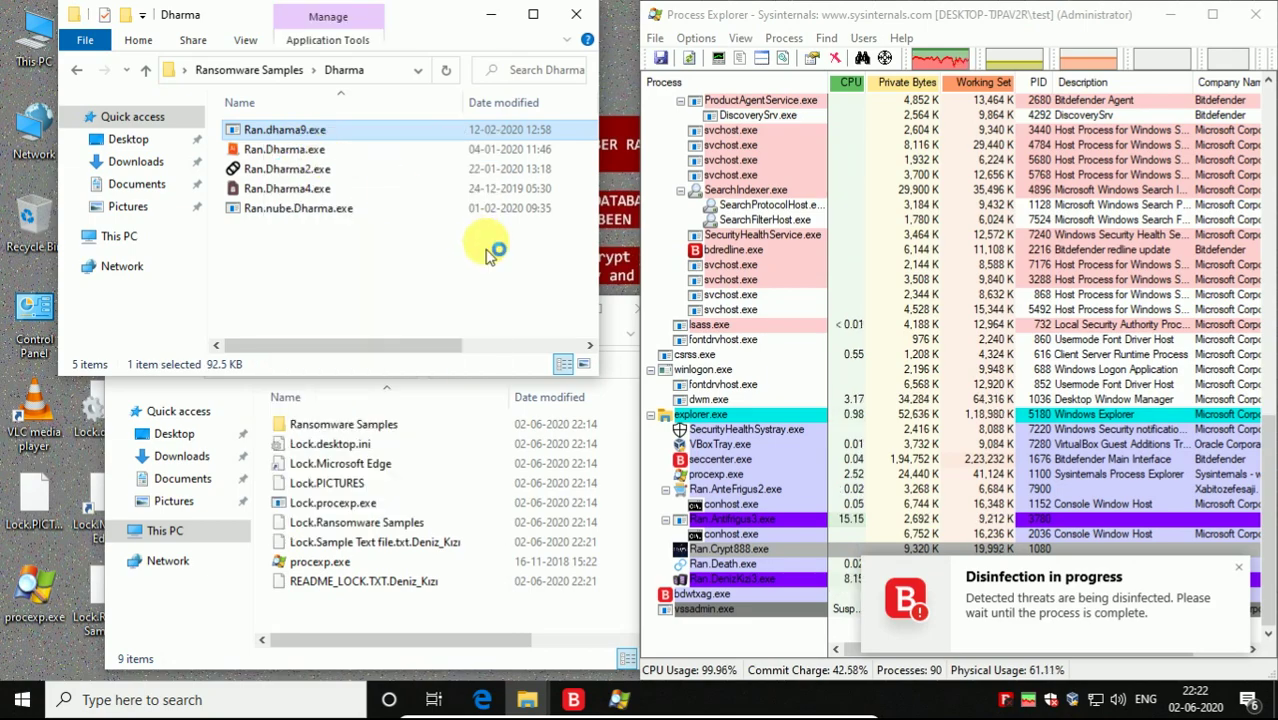
pyautogui.scroll(7, 736, 423)
pyautogui.scroll(-7, 743, 422)
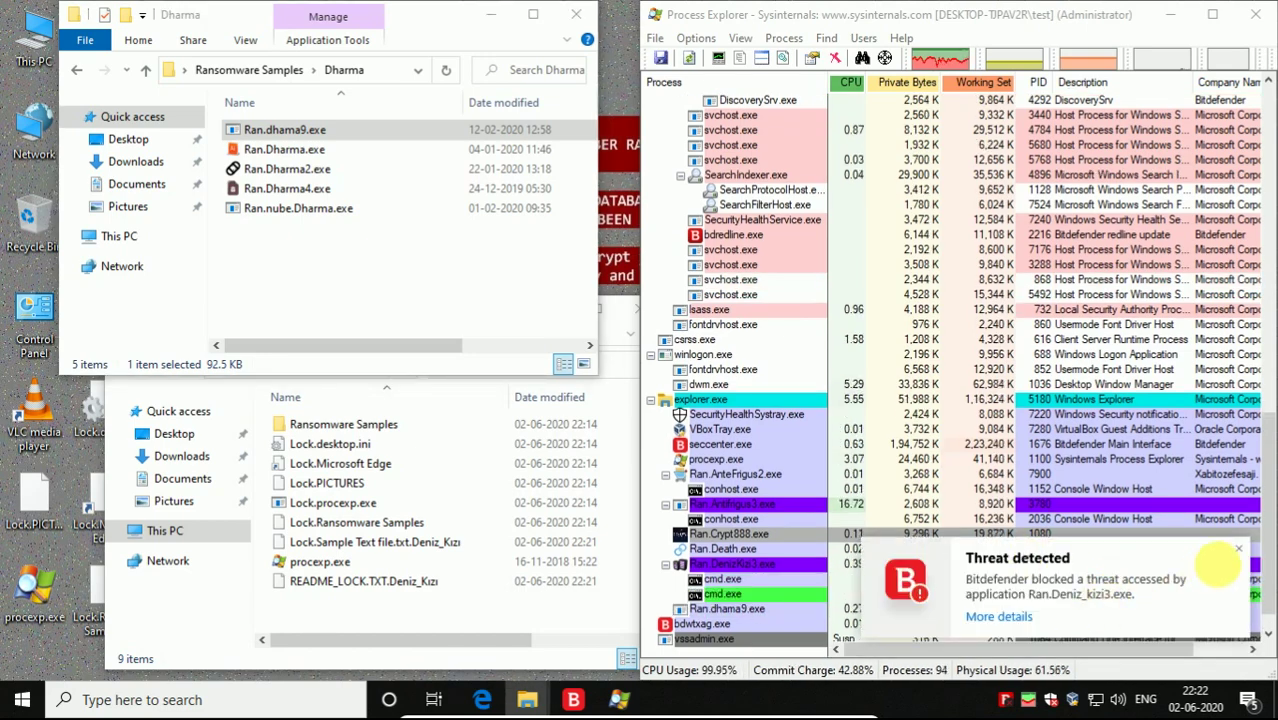
# Review the critical notifications in Bitdefender about the recently blocked threats, and minimize its window
pyautogui.click(575, 700)
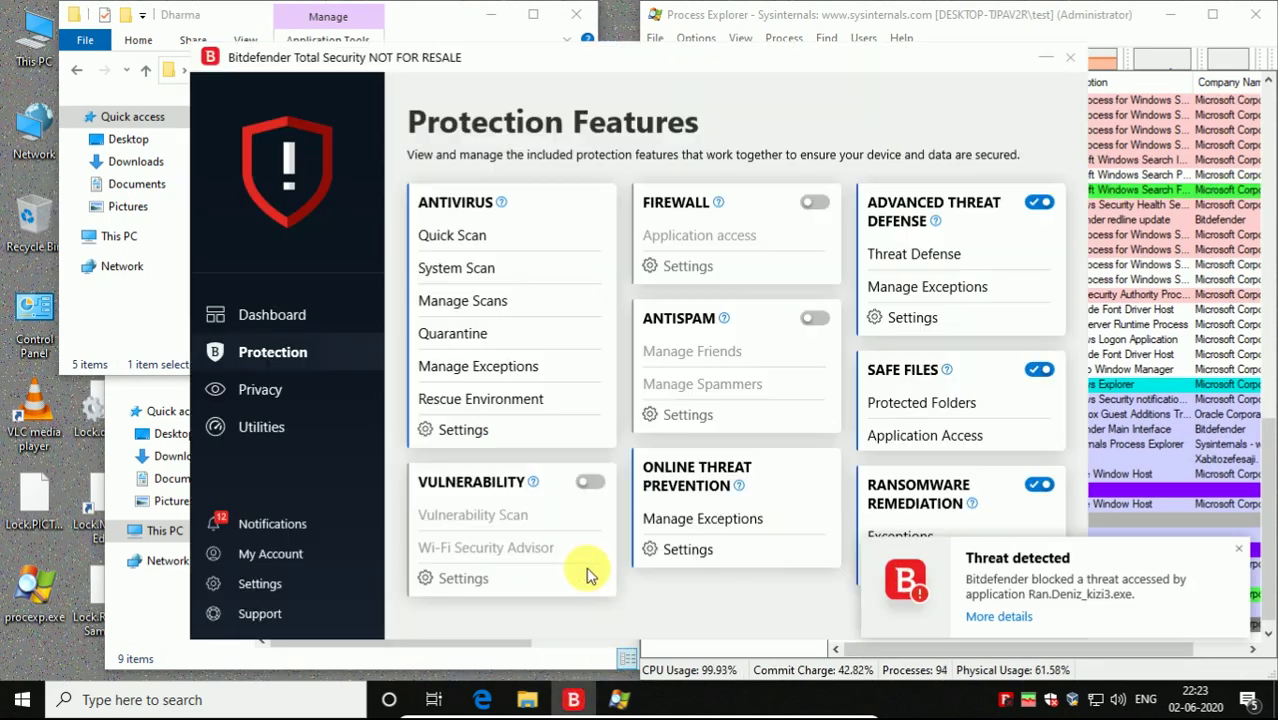
pyautogui.click(250, 523)
pyautogui.click(820, 200)
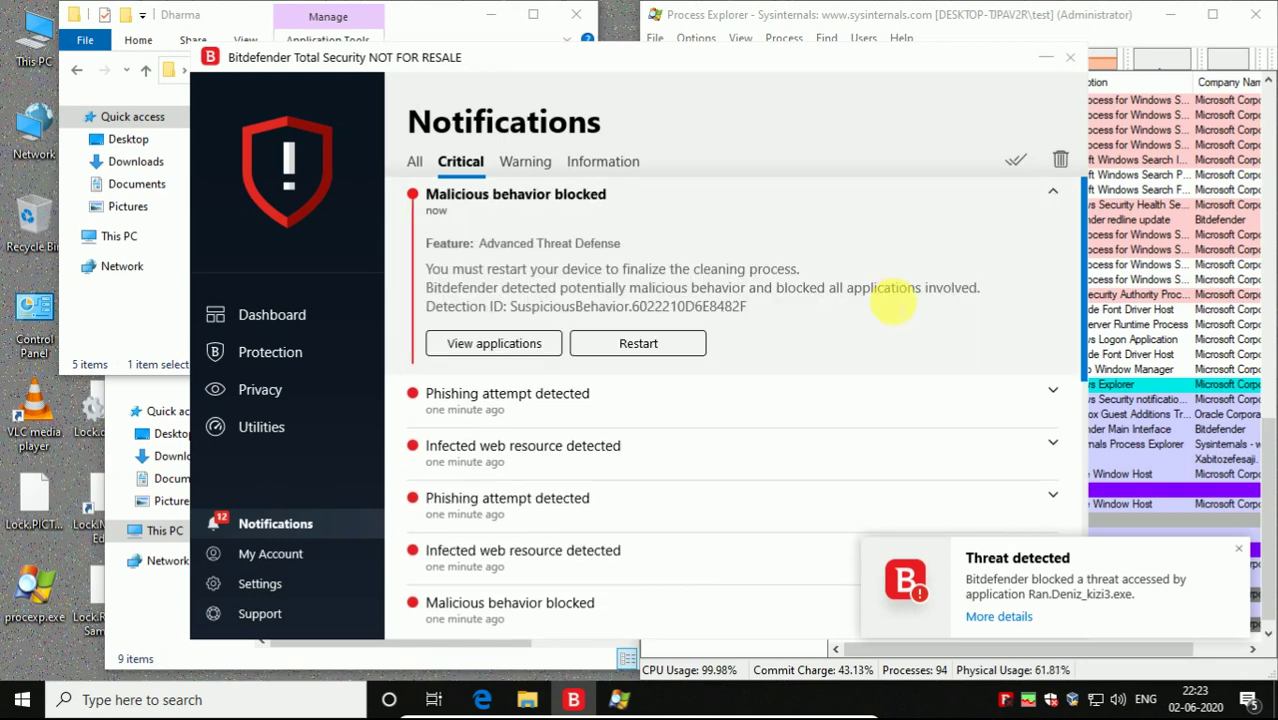
pyautogui.click(830, 400)
pyautogui.scroll(-3, 752, 470)
pyautogui.click(806, 266)
pyautogui.click(1045, 57)
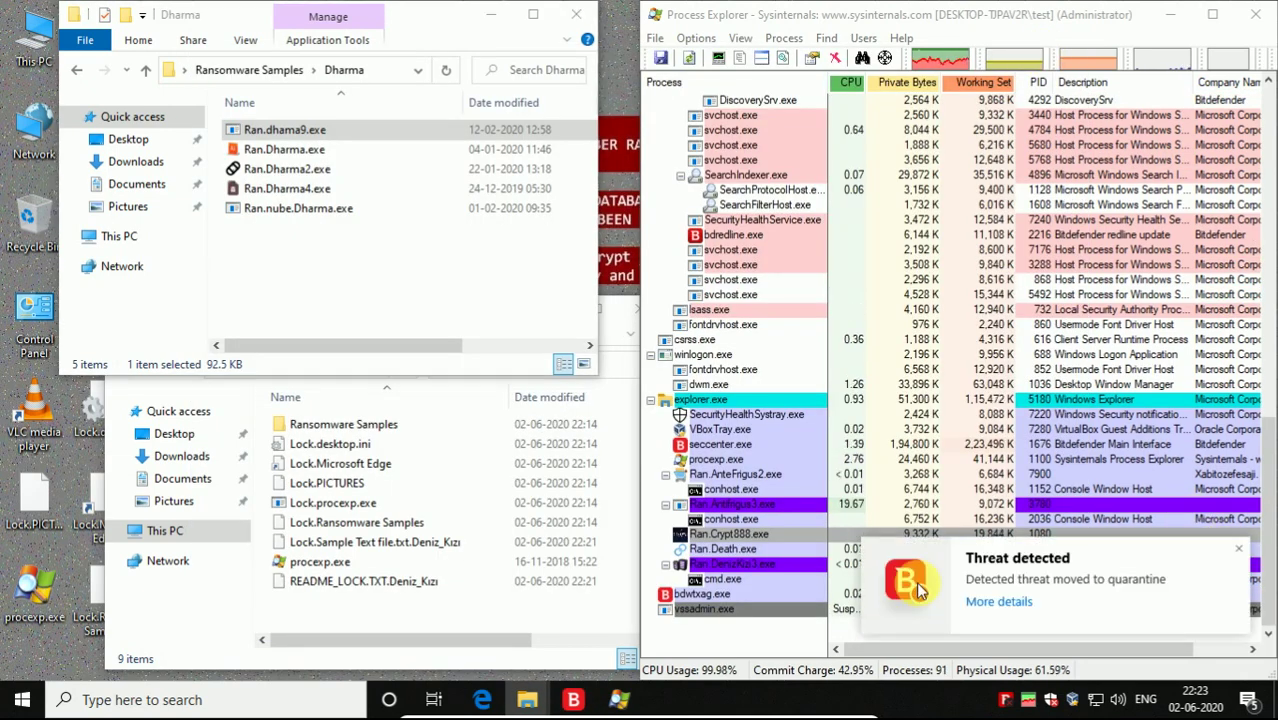
# Run Ran.Dharma.exe and Ran.Dharma2.exe from the Dharma folder as administrator, allowing both to make changes
pyautogui.click(285, 149)
pyautogui.rightClick(282, 150)
pyautogui.click(310, 164)
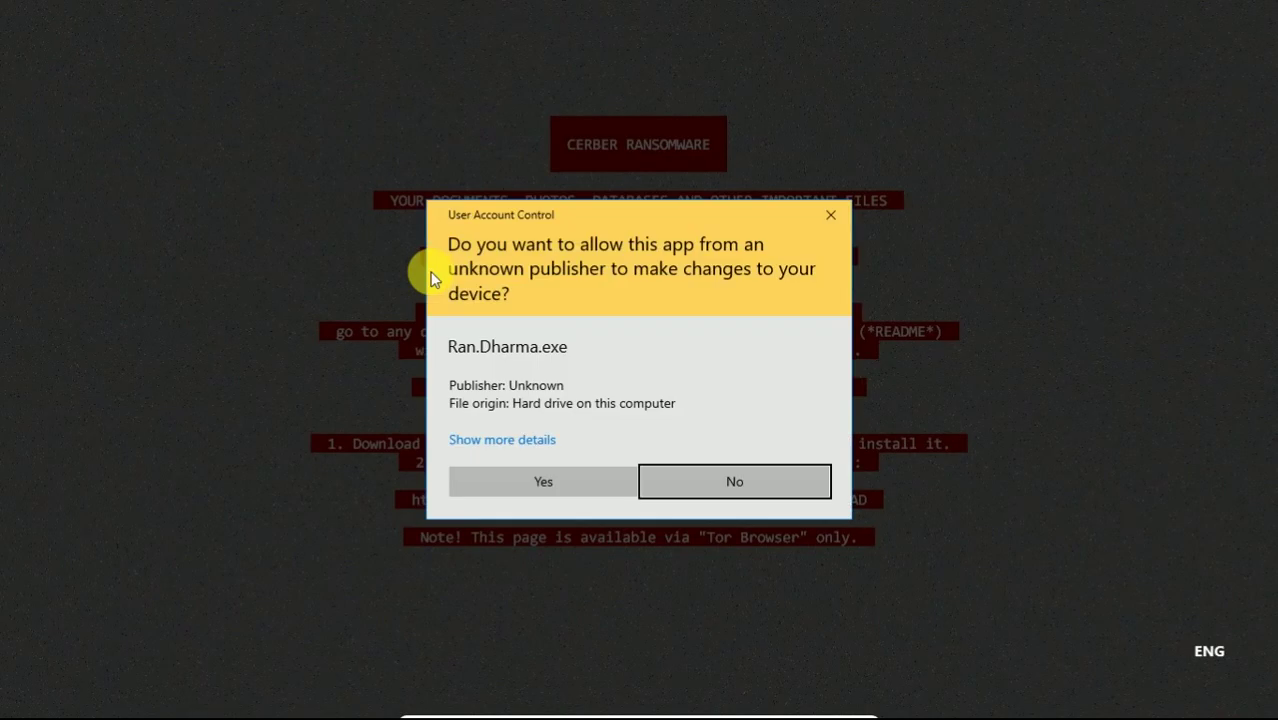
pyautogui.click(542, 480)
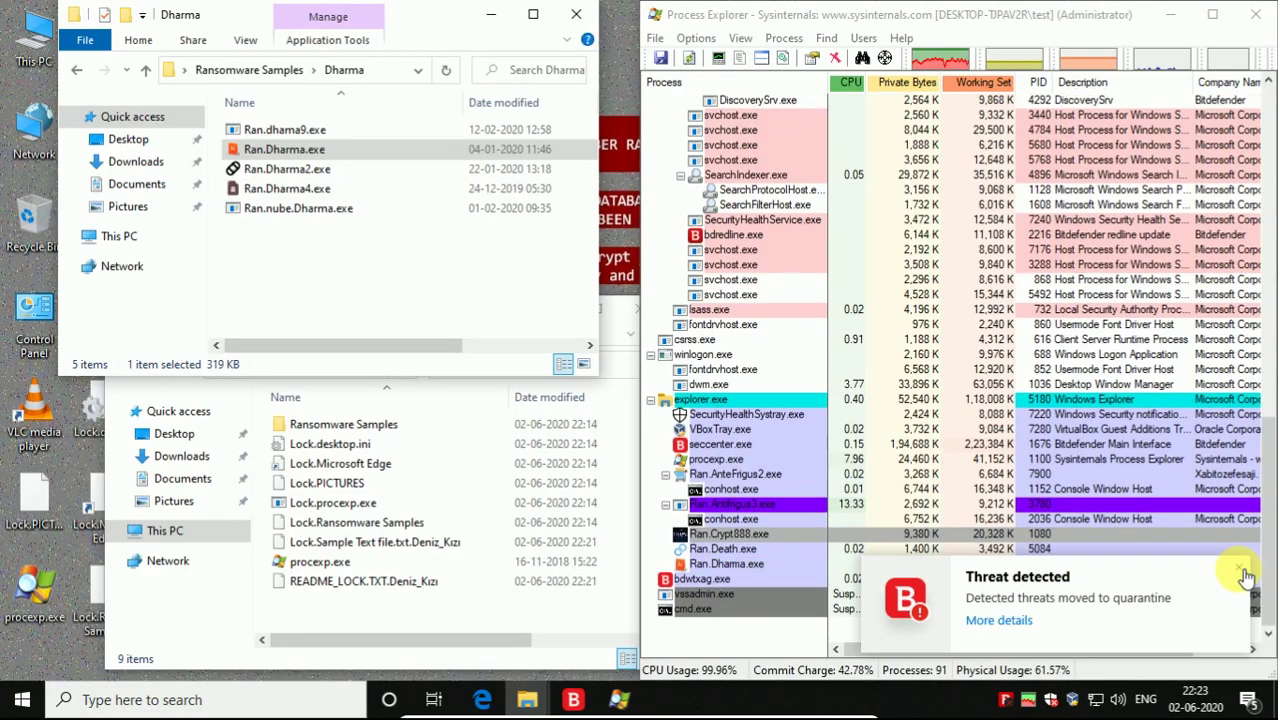
pyautogui.click(295, 170)
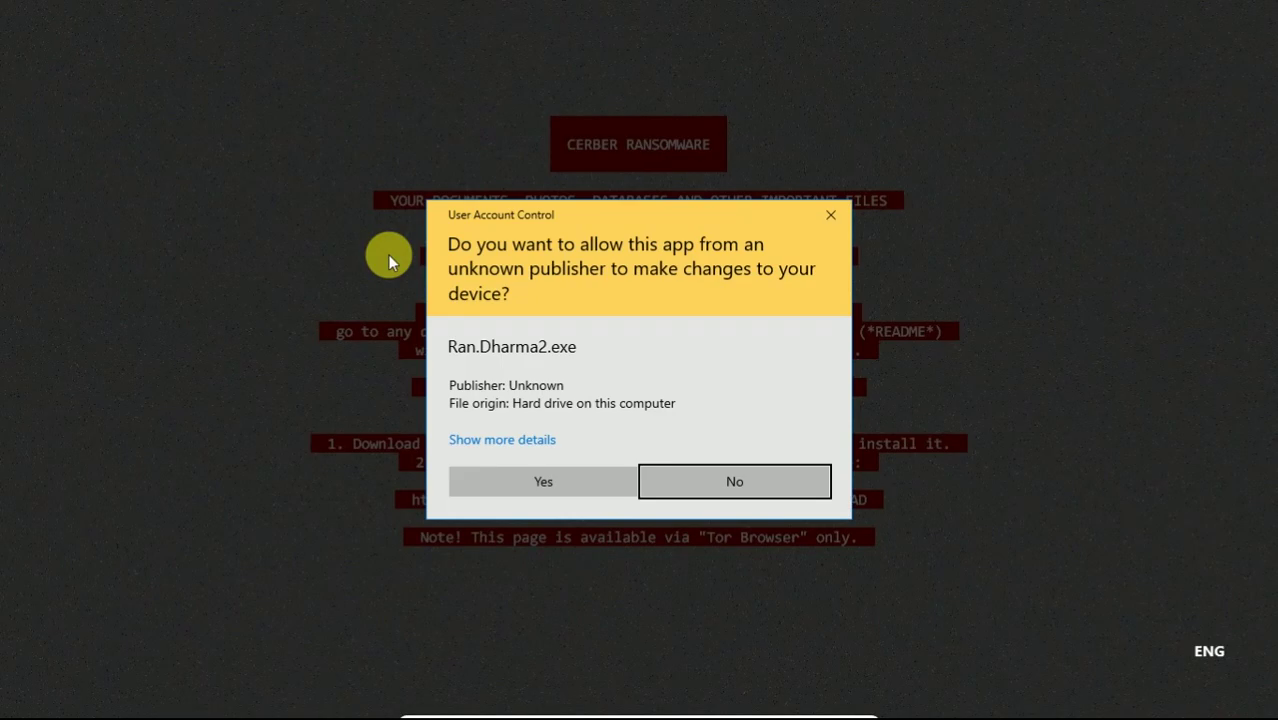
pyautogui.click(542, 480)
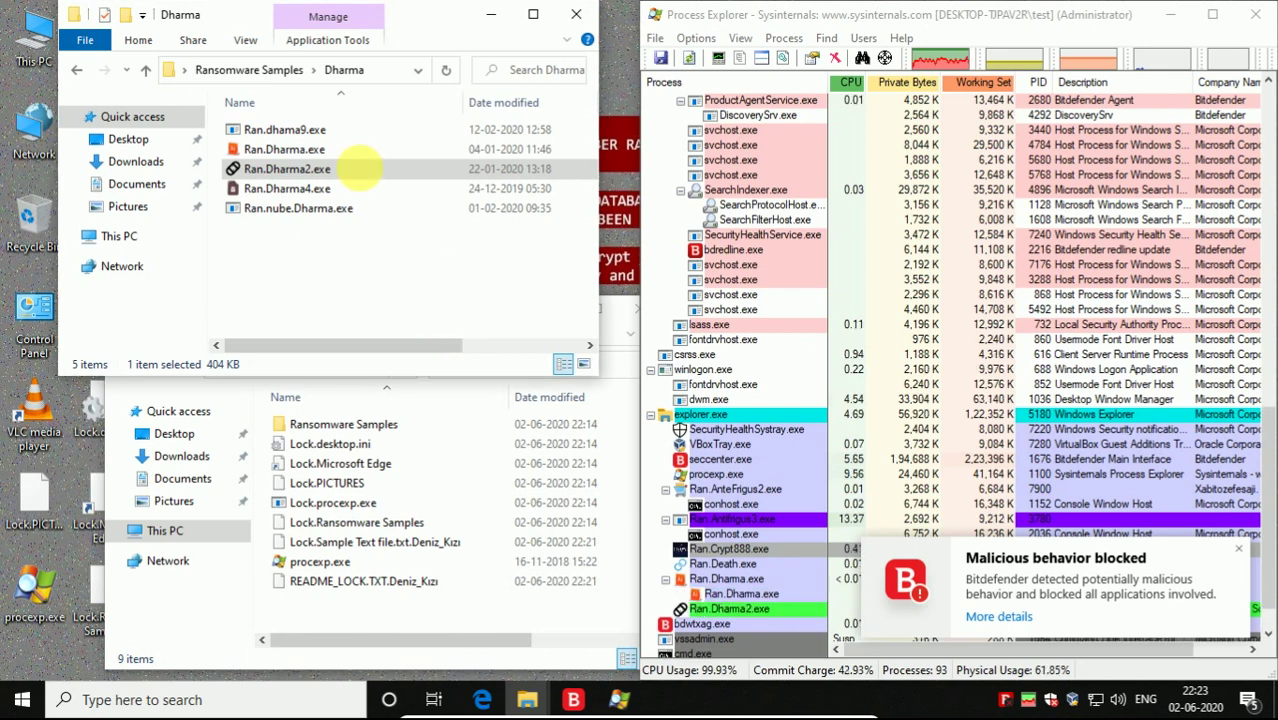
# From the elevation prompt for Ran.Dharma4.exe, open the User Account Control settings and apply the Never notify level
pyautogui.rightClick(303, 190)
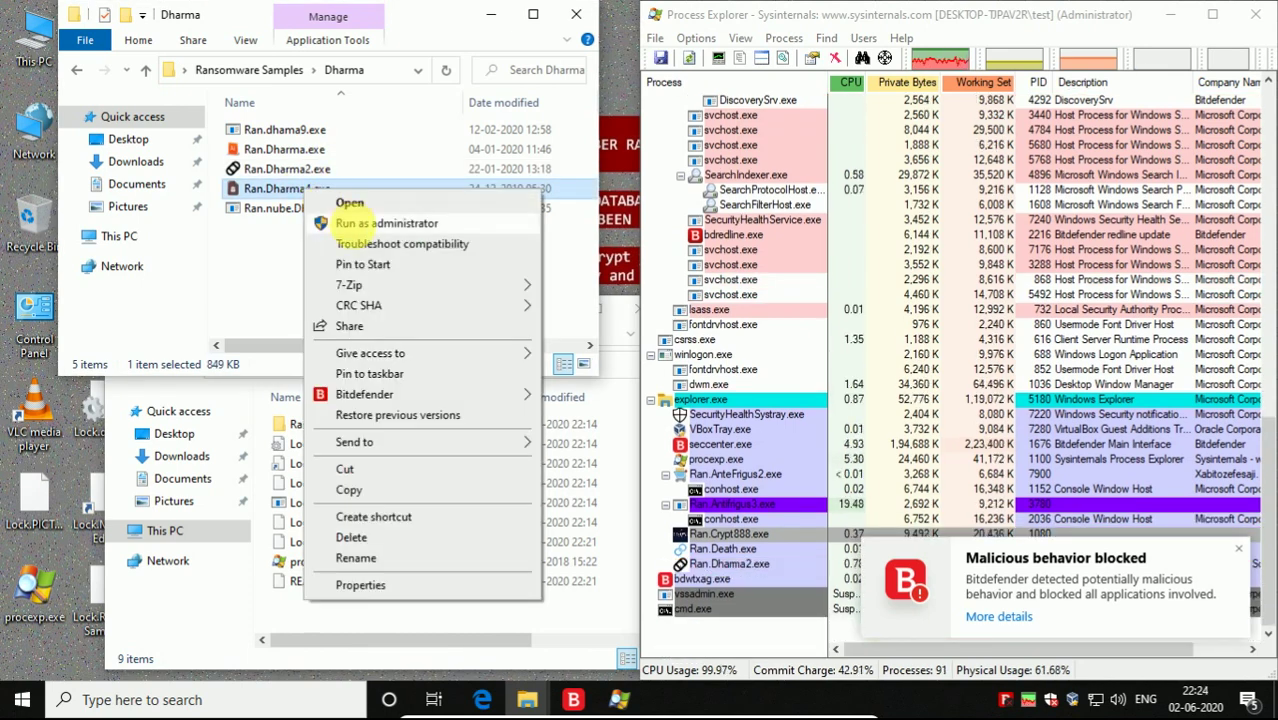
pyautogui.click(362, 223)
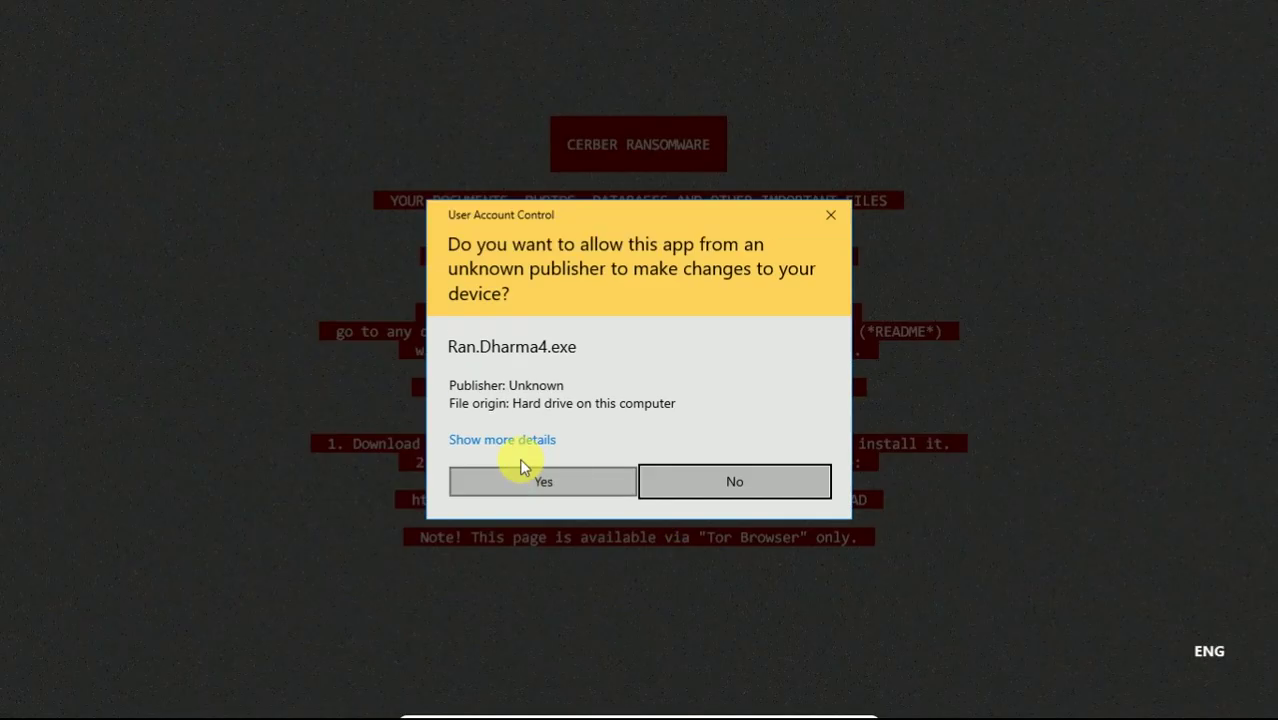
pyautogui.click(517, 441)
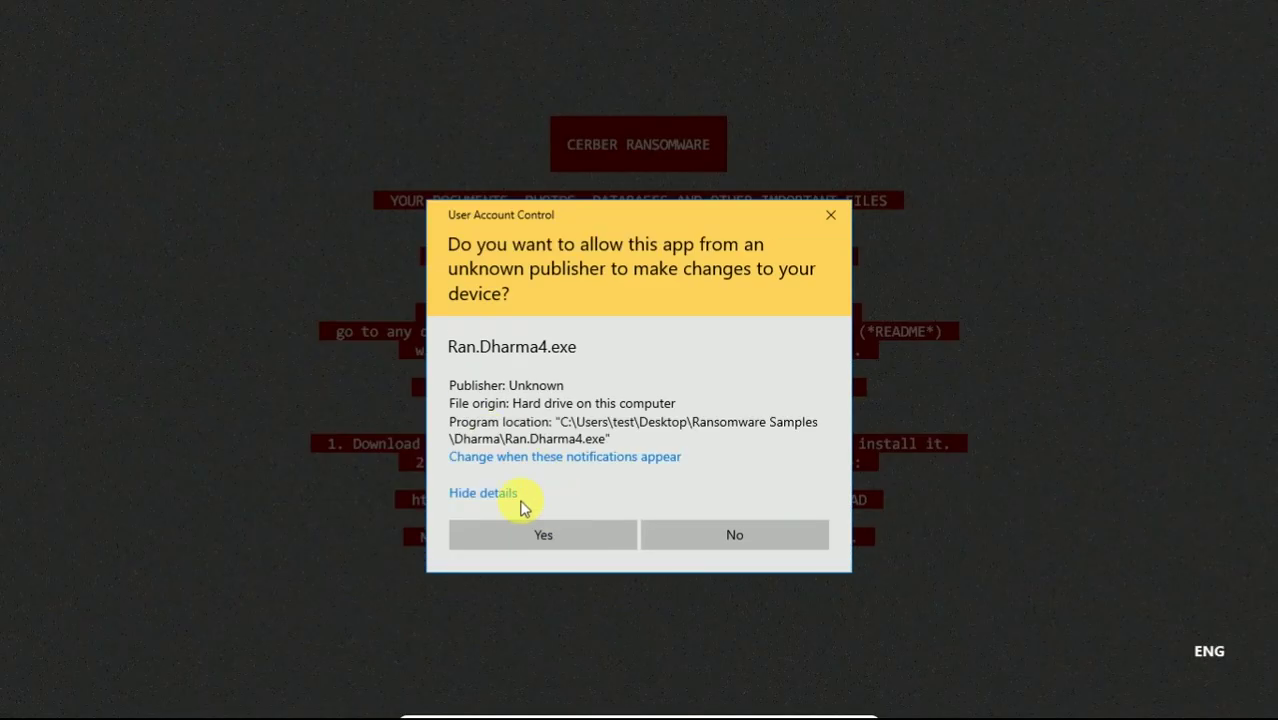
pyautogui.click(573, 458)
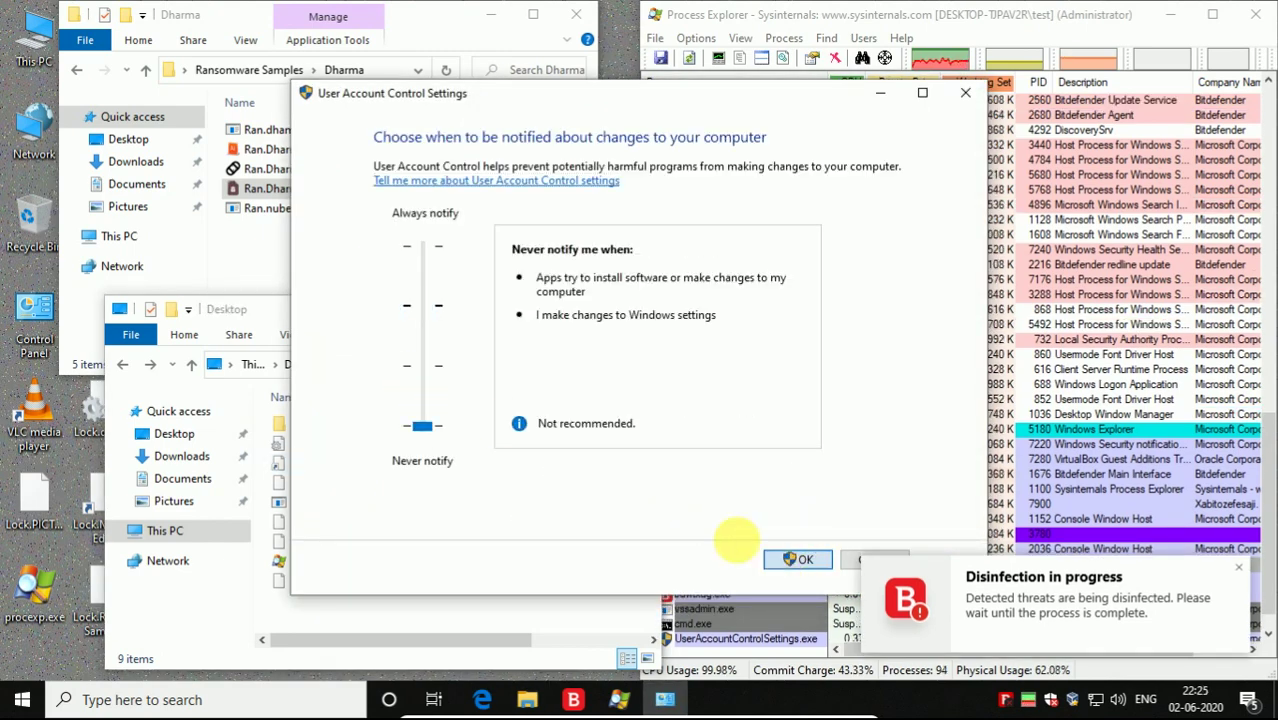
pyautogui.click(797, 559)
pyautogui.click(505, 465)
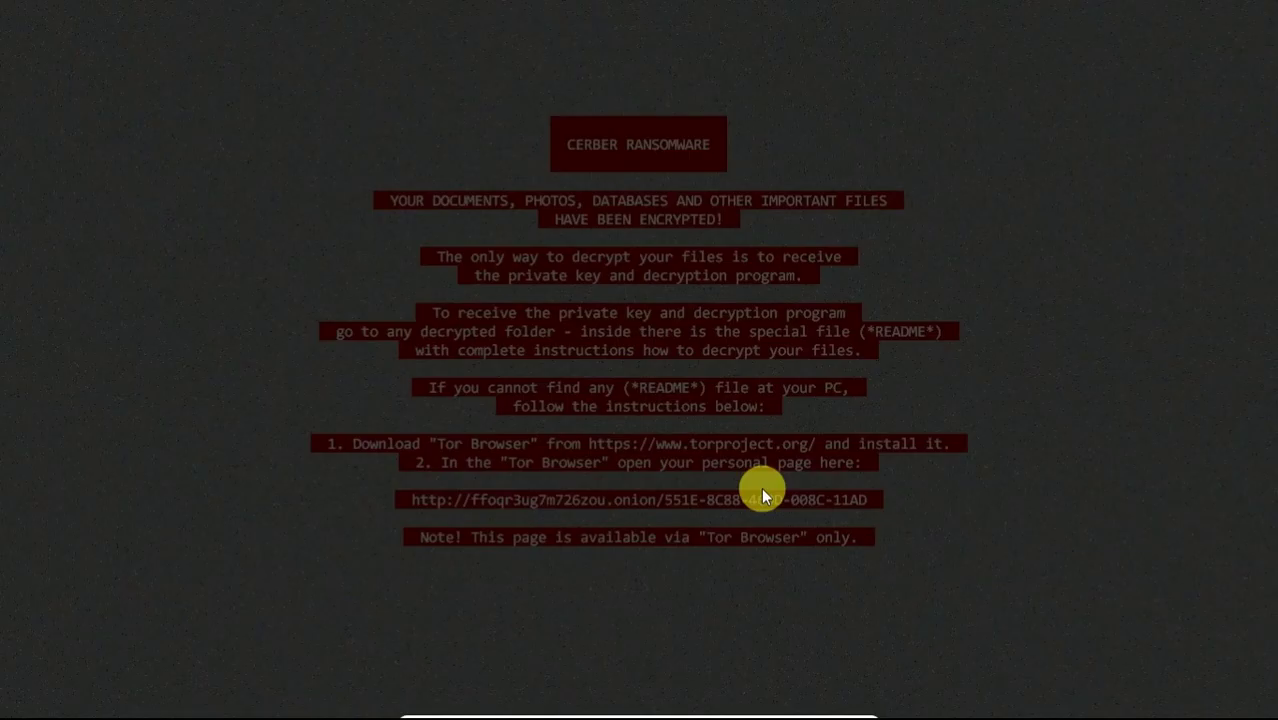
pyautogui.click(542, 457)
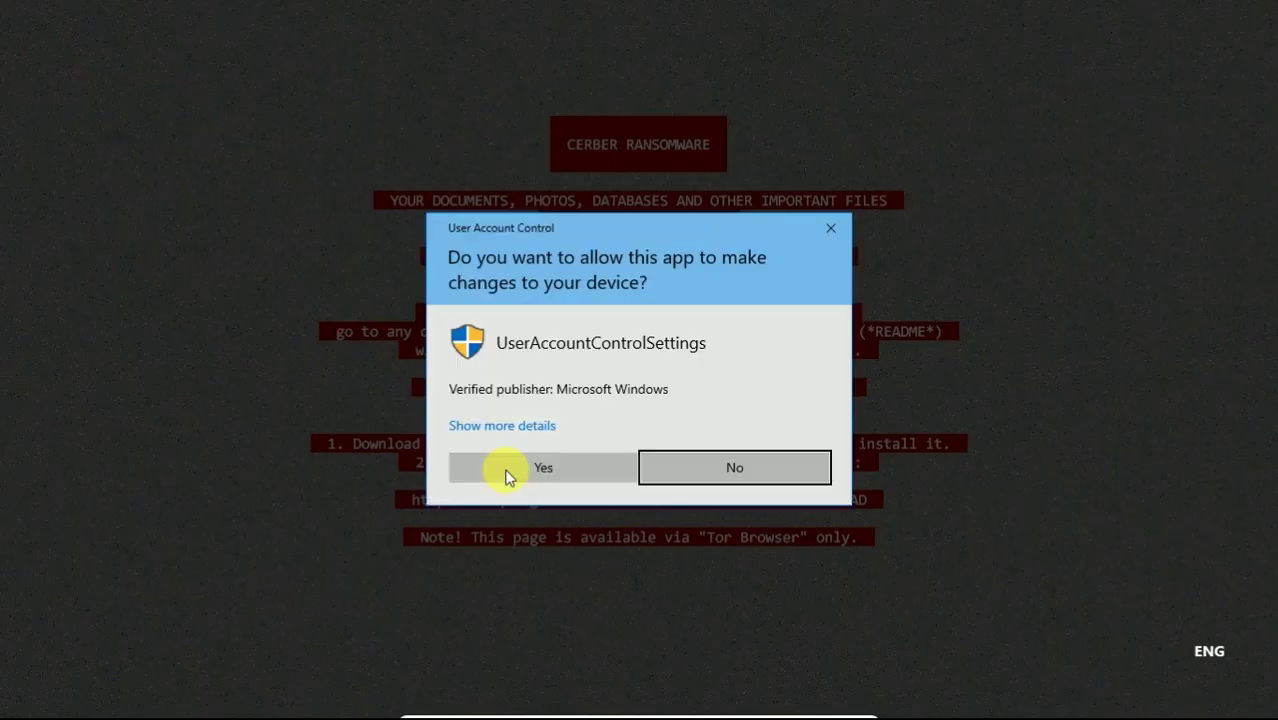
pyautogui.click(510, 468)
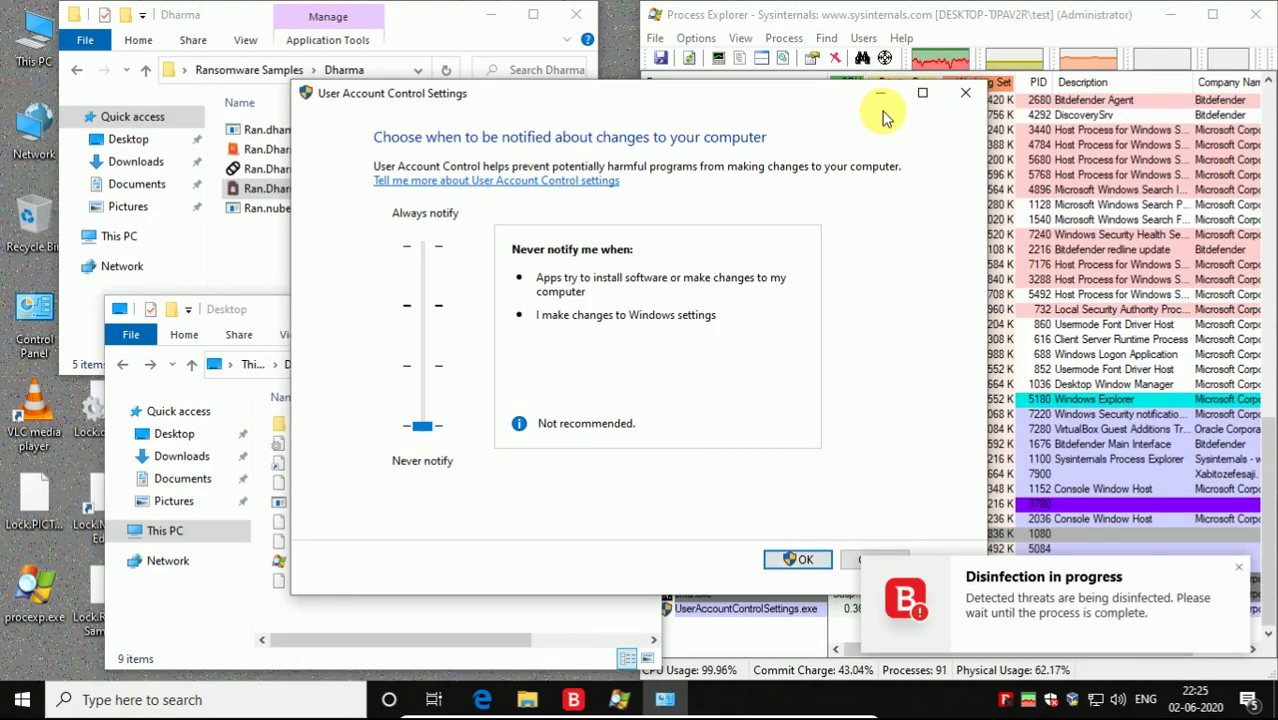
pyautogui.click(797, 559)
# Run Ran.Dharma4.exe and Ran.nube.Dharma.exe as administrator, allowing both to make changes
pyautogui.click(300, 192)
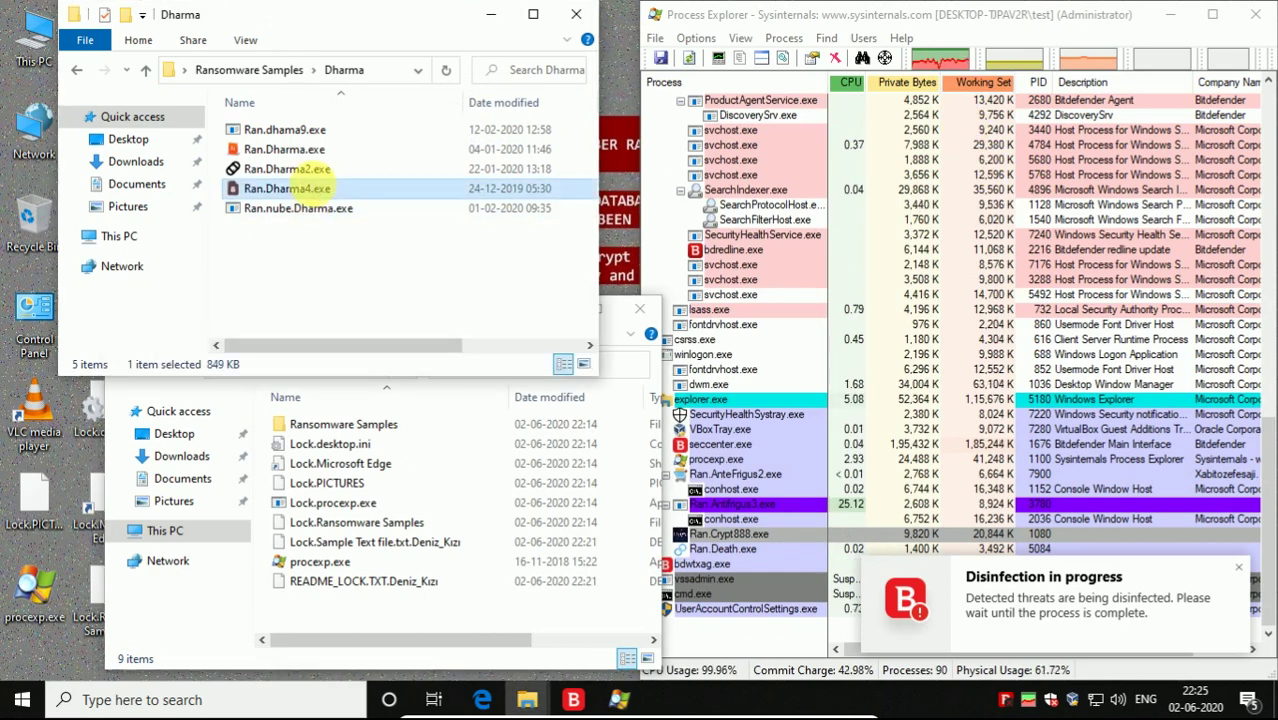
pyautogui.rightClick(312, 182)
pyautogui.click(352, 214)
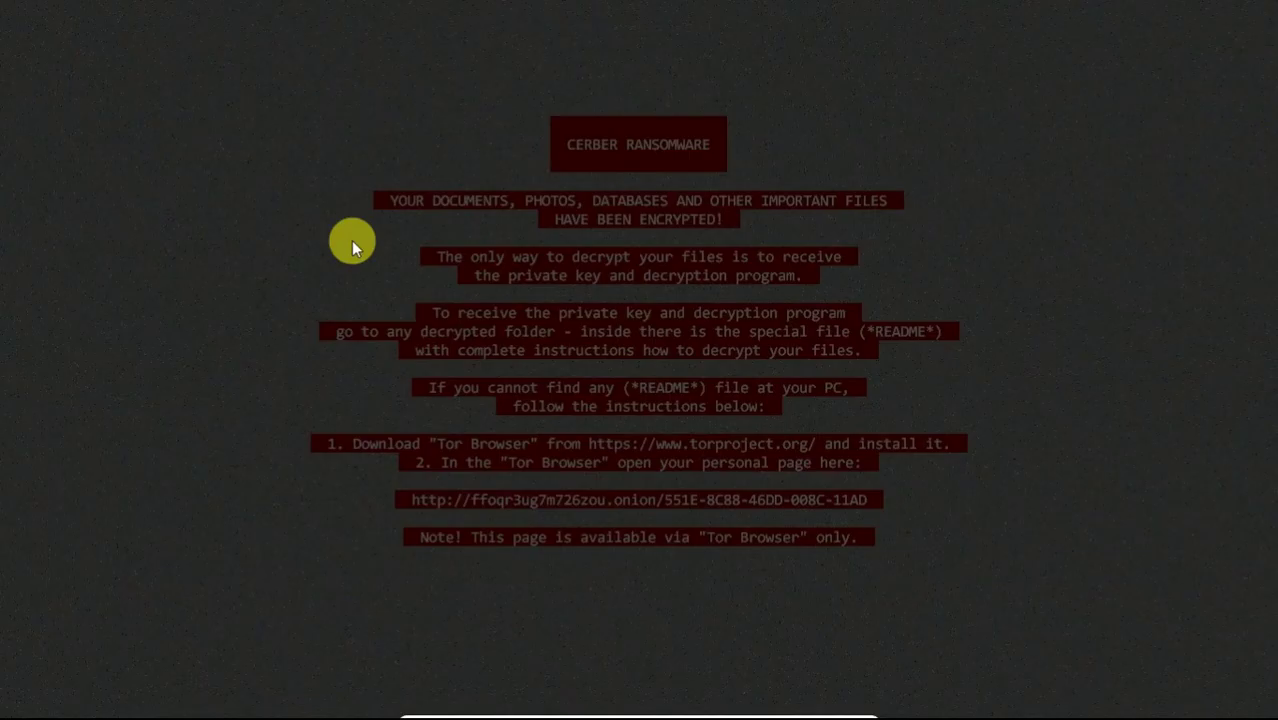
pyautogui.click(571, 480)
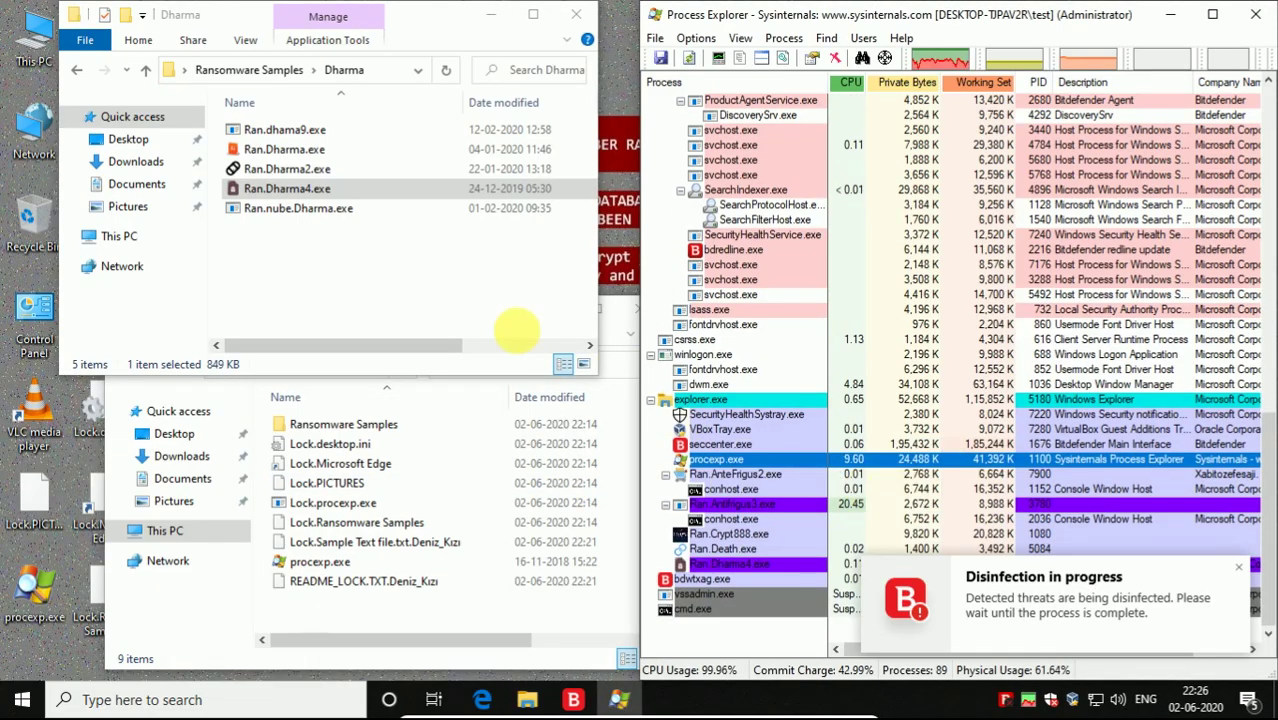
pyautogui.click(298, 208)
pyautogui.rightClick(260, 208)
pyautogui.click(300, 245)
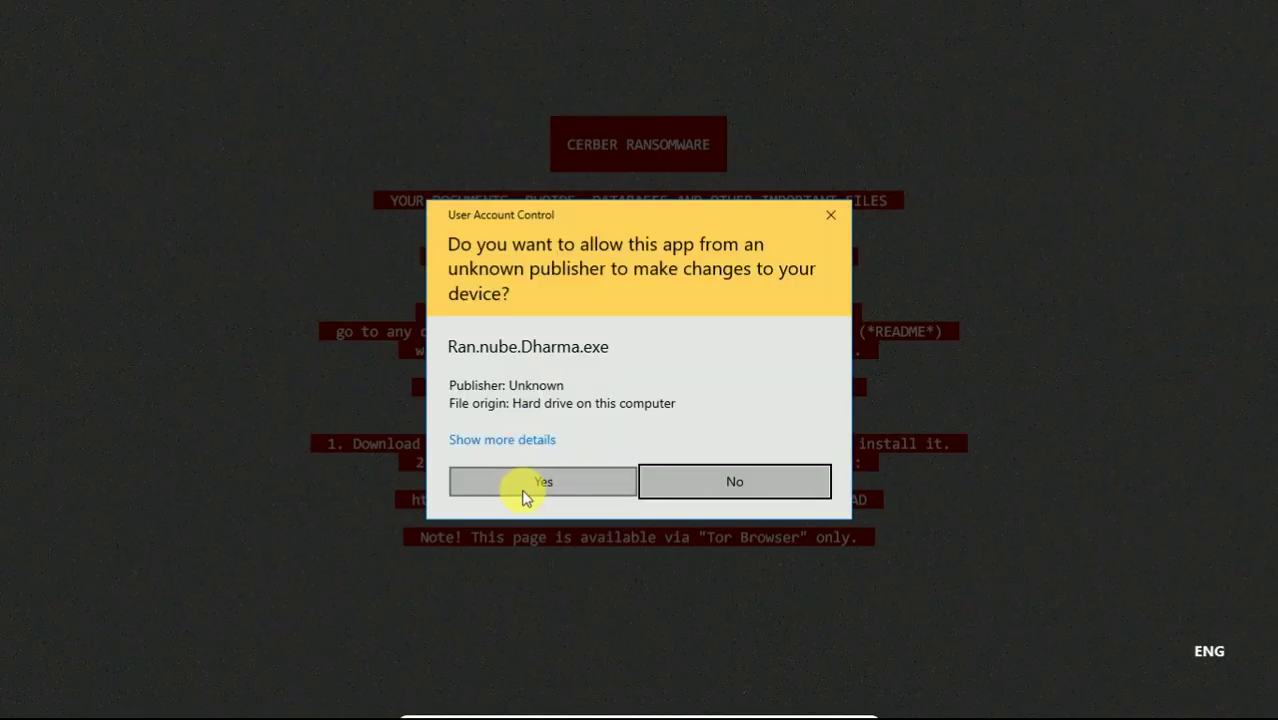
pyautogui.click(528, 491)
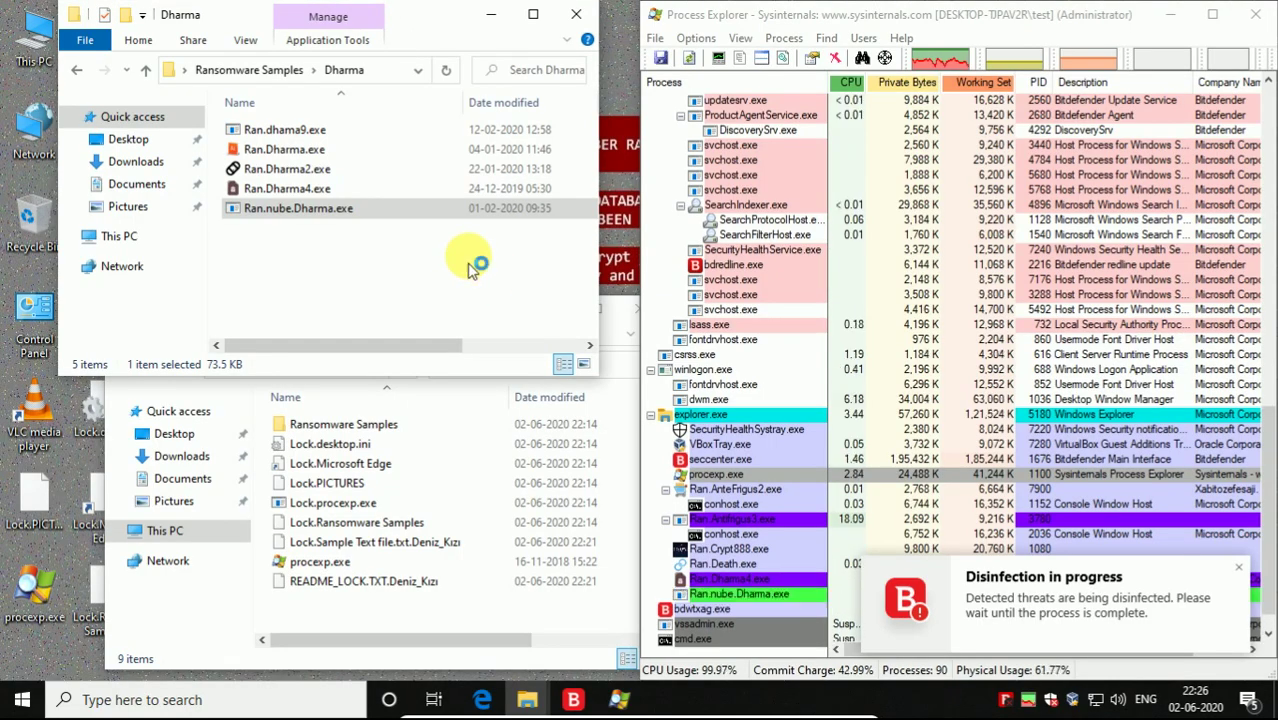
# Open the DoppelPaymer folder in Ransomware Samples
pyautogui.hotkey('alt', 'Up')
pyautogui.press('d')
pyautogui.press('o')
pyautogui.press('Return')
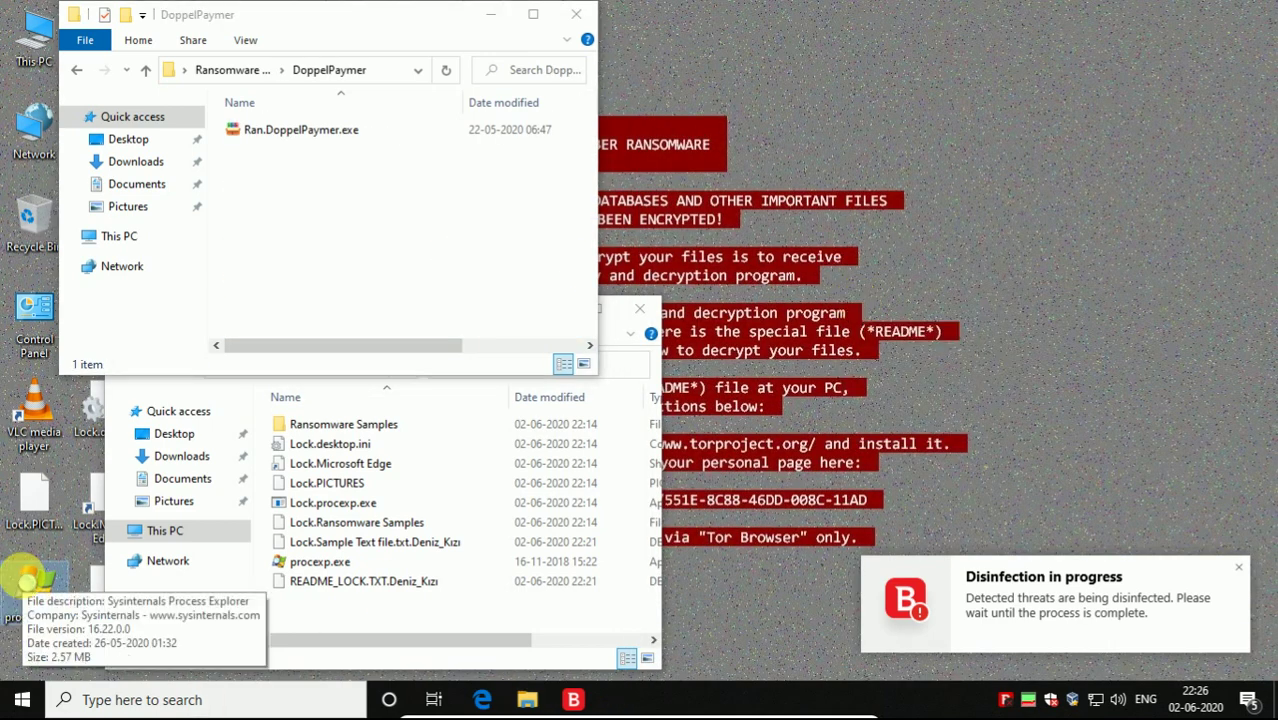
# Relaunch Process Explorer with elevated rights, open Task Manager, and snap Process Explorer to the right half of the desktop
pyautogui.click(32, 578)
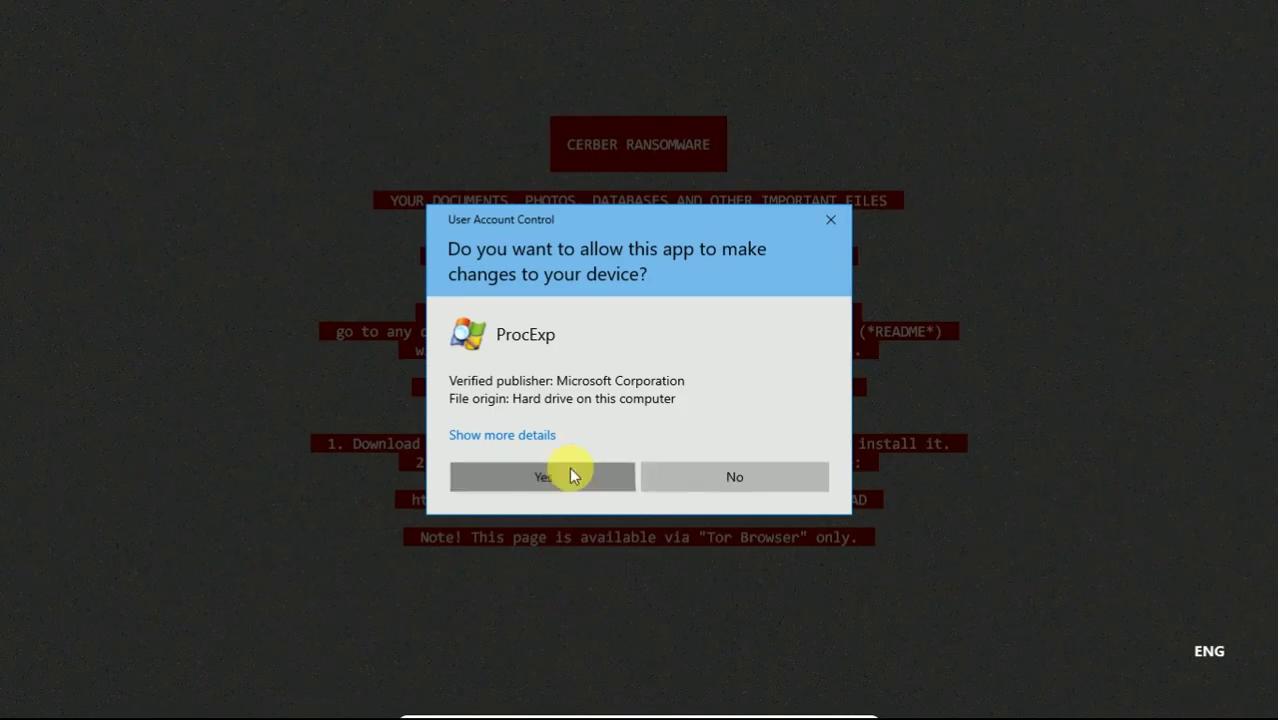
pyautogui.click(571, 474)
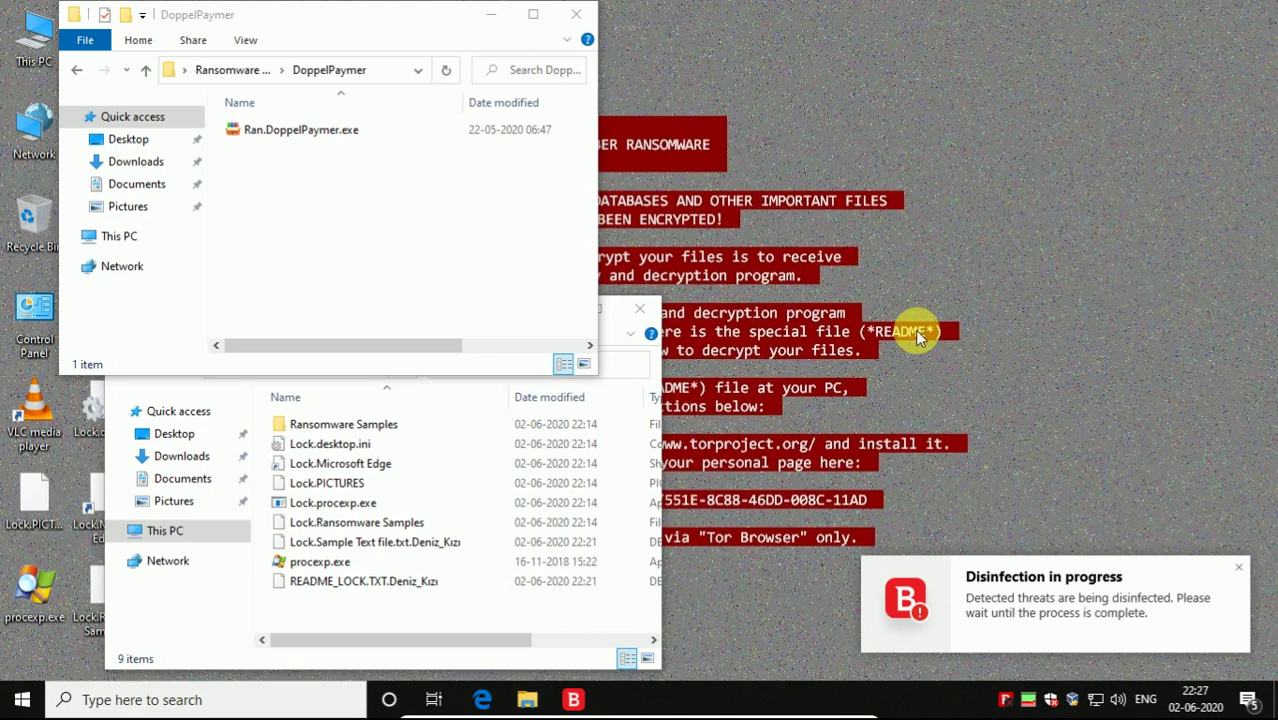
pyautogui.rightClick(866, 344)
pyautogui.click(995, 398)
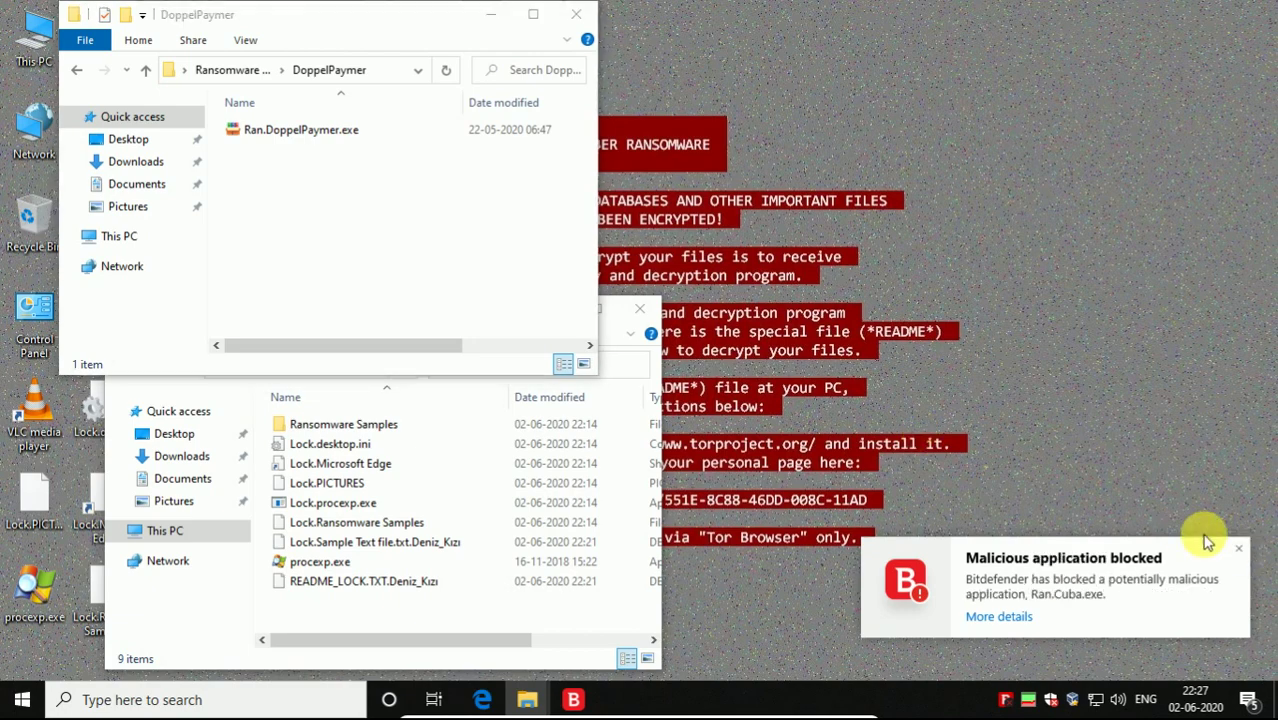
pyautogui.click(1244, 553)
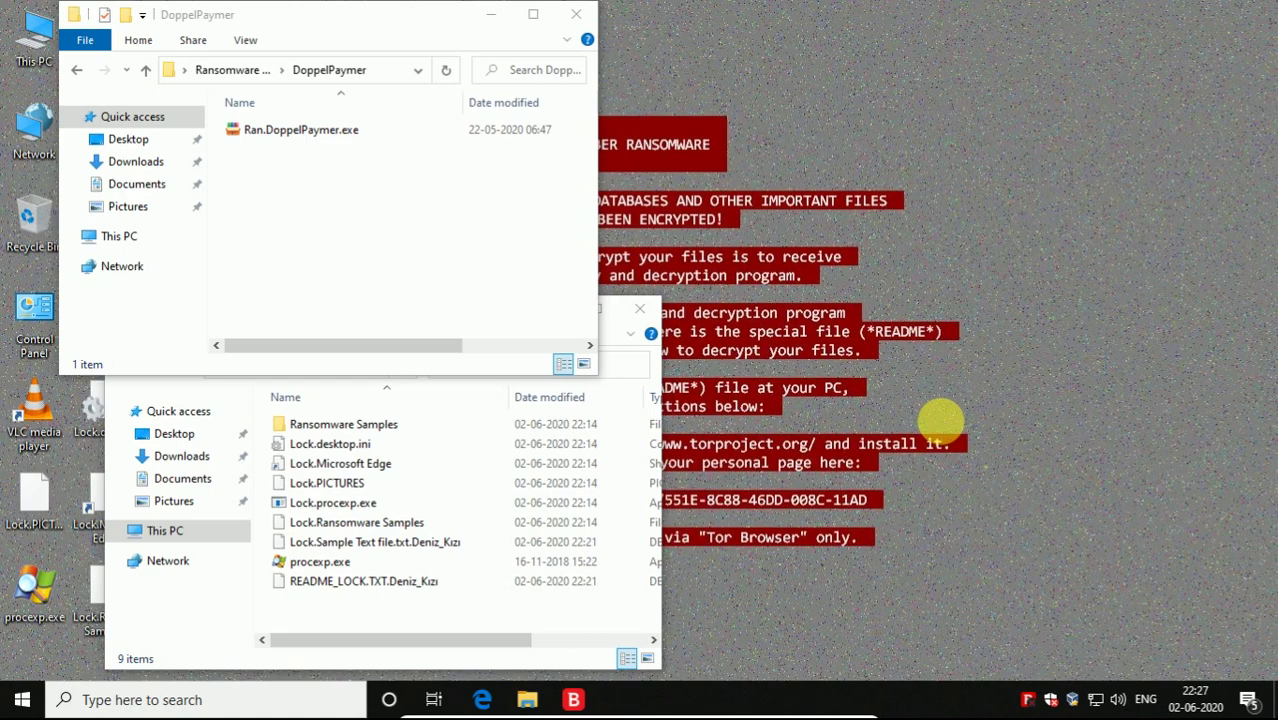
pyautogui.hotkey('ctrl', 'shift', 'Escape')
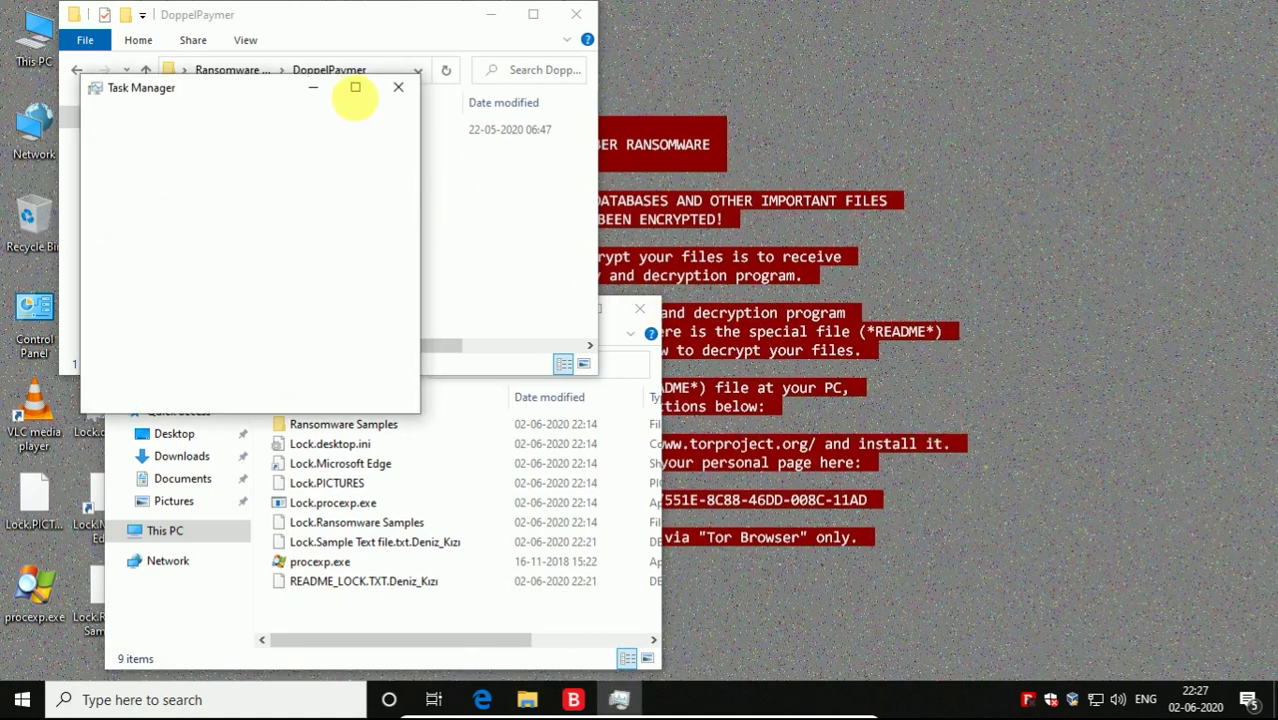
pyautogui.moveTo(508, 63); pyautogui.dragTo(1274, 85)
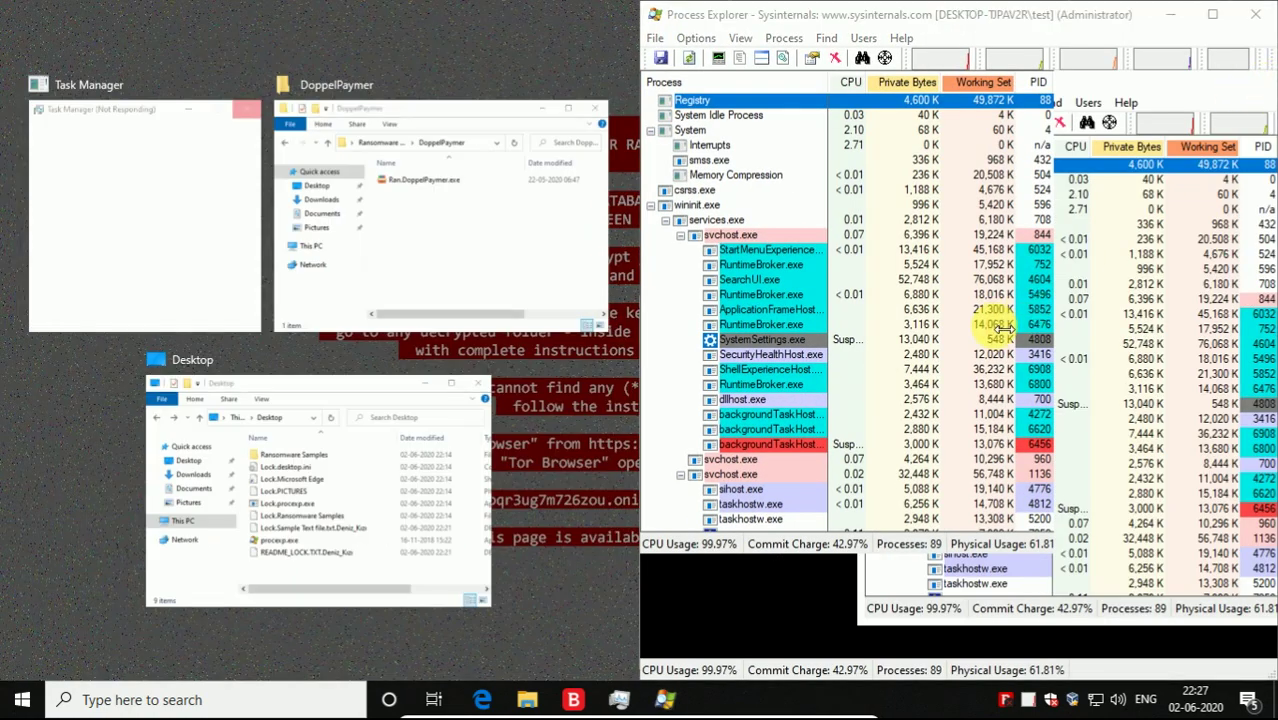